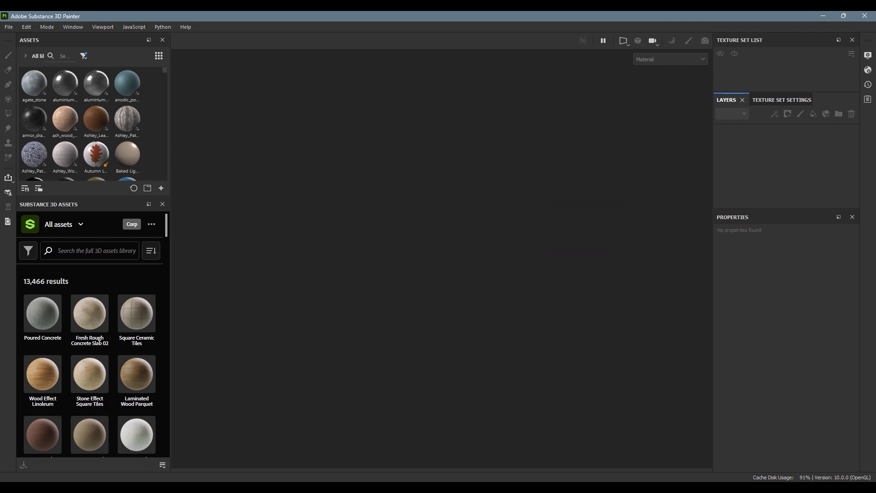
Step: Switch to the Substance 3D Assets website in the browser, search for "tea" and limit the results to models
mouse_move(196, 487)
left_click(196, 445)
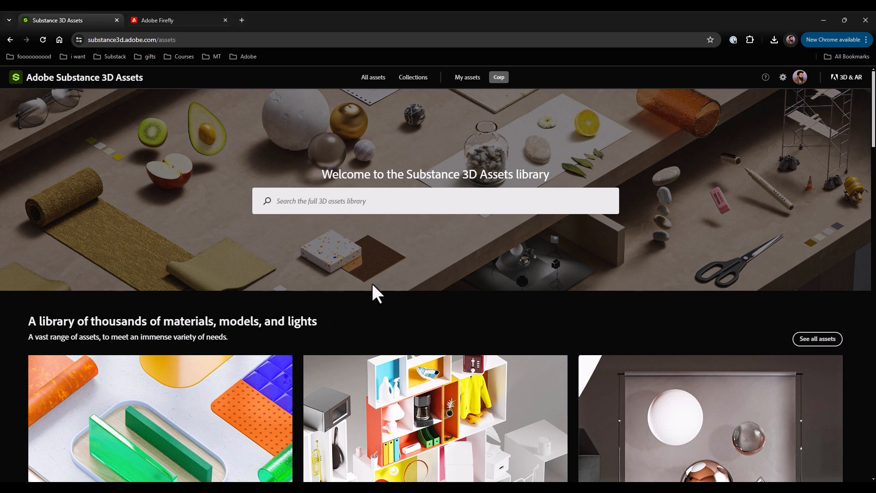
left_click(363, 201)
type("tea")
key("Return")
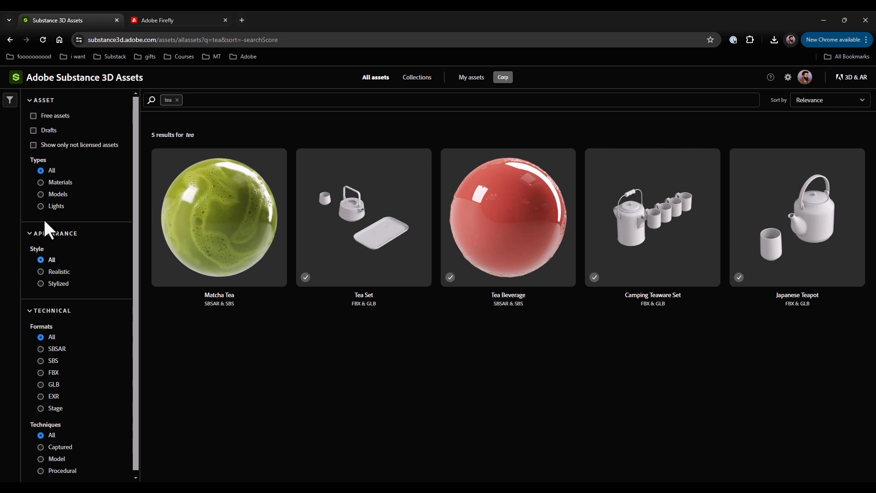
left_click(40, 194)
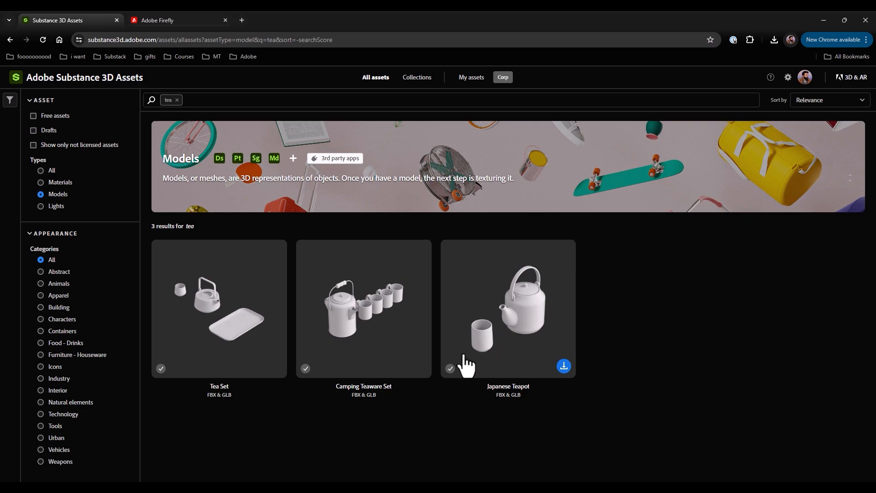
Step: Switch to the Kintsugi_Teapot project in Substance 3D Painter and check the body, bolt and handle texture sets by toggling their visibility
left_click(340, 487)
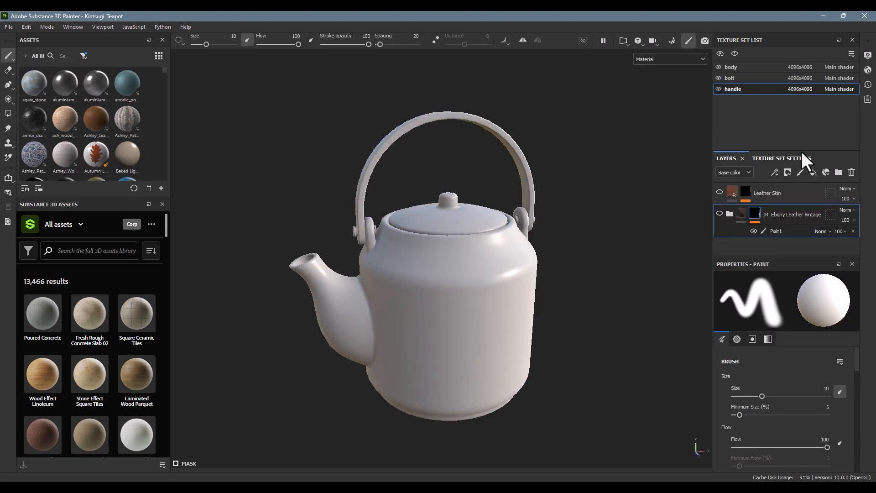
left_click_drag(414, 256, 505, 224, "alt")
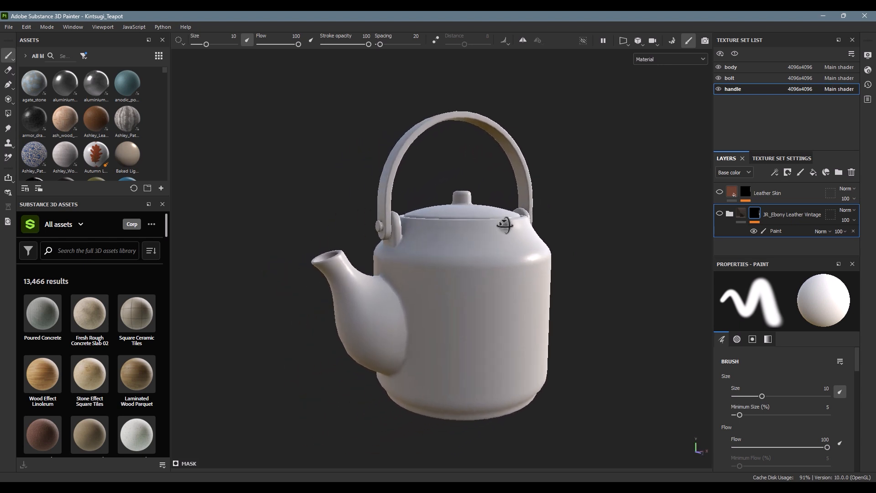
left_click(719, 67)
left_click(719, 67)
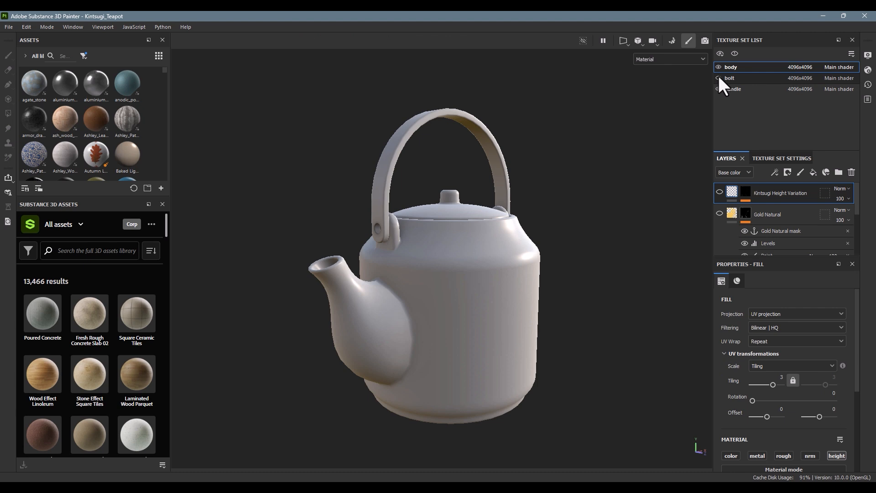
left_click(719, 77)
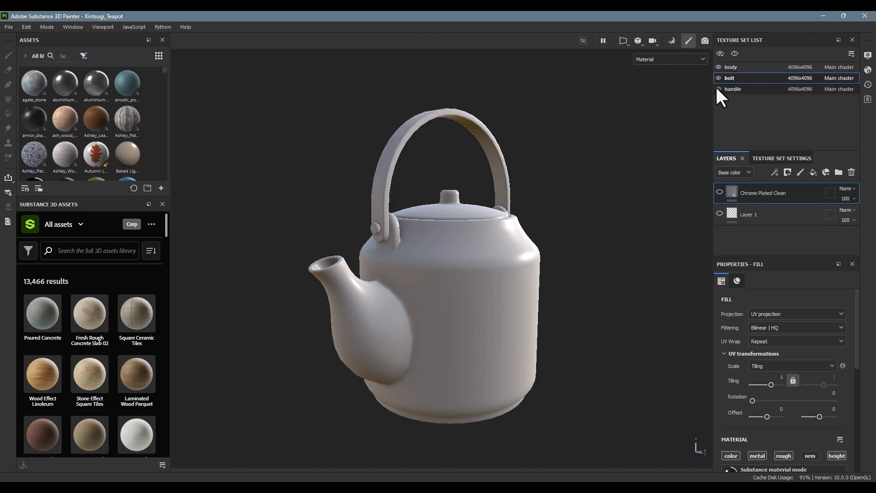
left_click(718, 89)
left_click(717, 89)
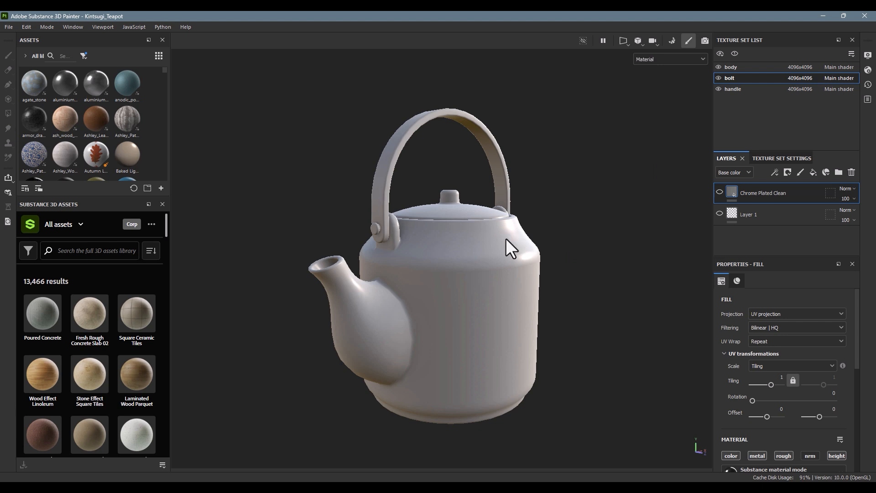
left_click_drag(589, 210, 500, 218, "alt")
middle_click_drag(500, 218, 517, 206, "alt")
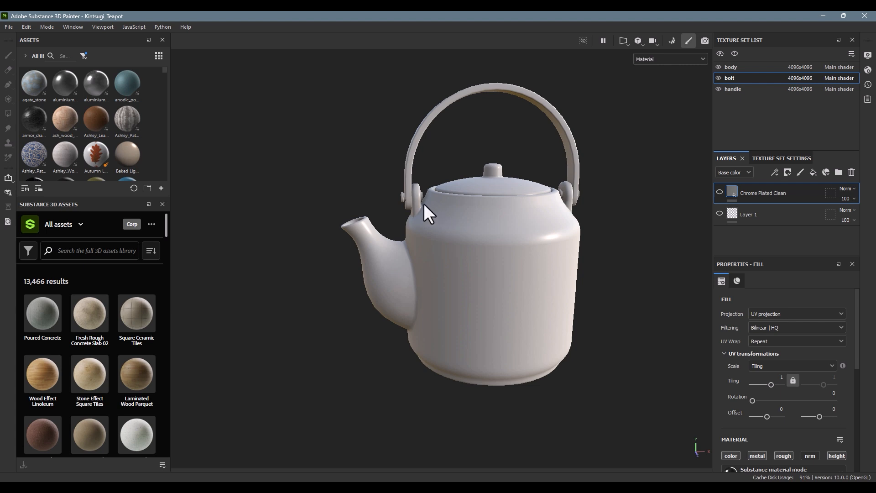
left_click_drag(423, 204, 451, 202, "alt")
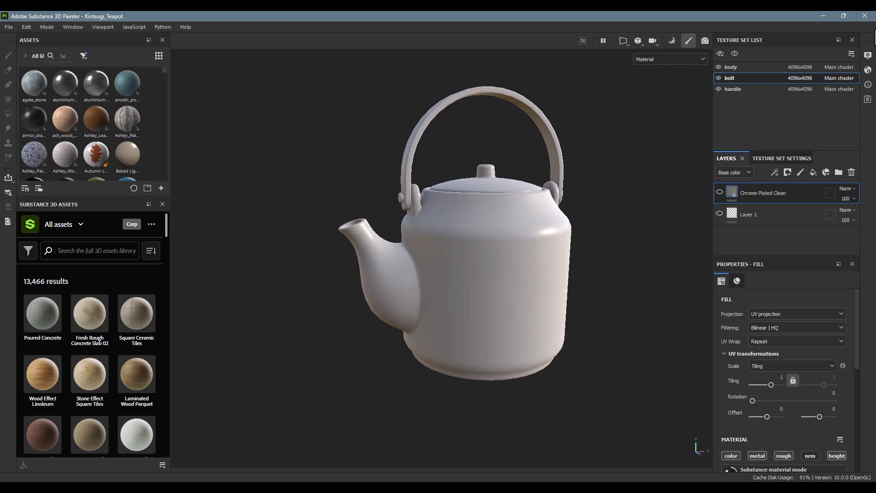
Step: In the body texture set, make the Ancient Rough Ceramic layer visible and select it
left_click(744, 66)
scroll(767, 219, "down", 3)
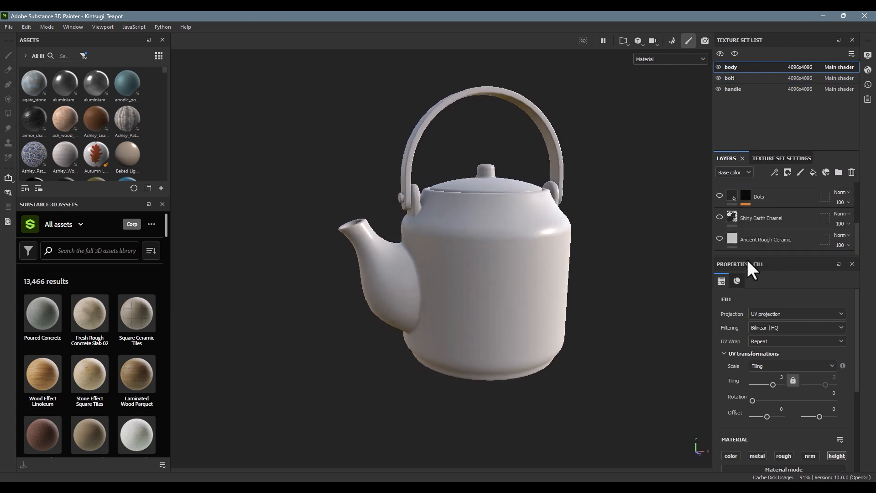
mouse_move(489, 303)
left_mouse_down("alt")
mouse_move(549, 254)
mouse_move(694, 286)
mouse_move(481, 307)
left_mouse_up("alt")
middle_click_drag(481, 307, 510, 291, "alt")
right_click_drag(510, 291, 622, 288, "alt")
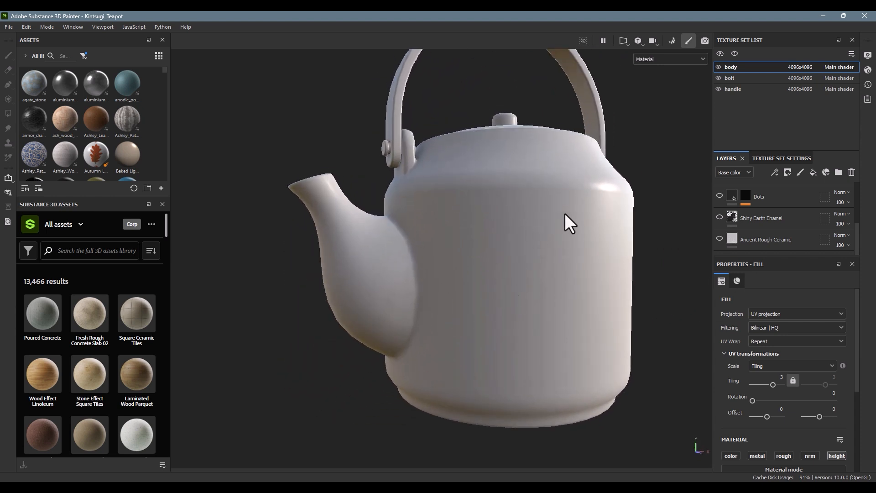
left_click(719, 238)
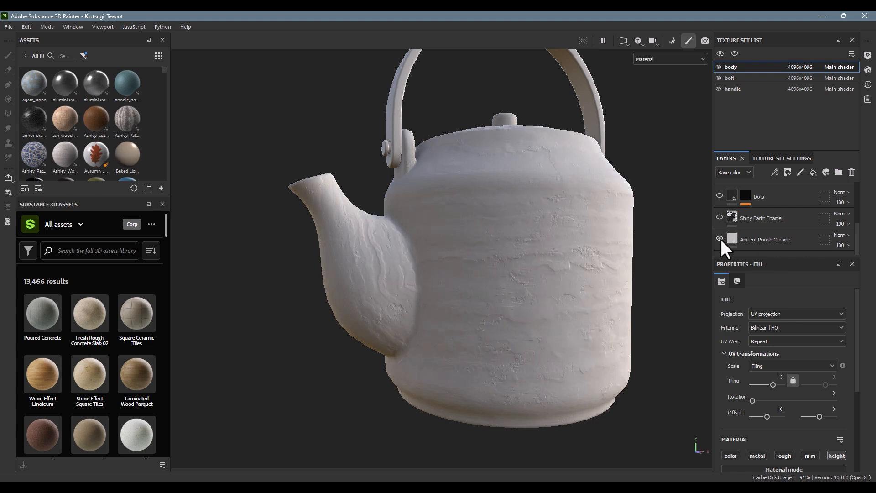
left_click(755, 240)
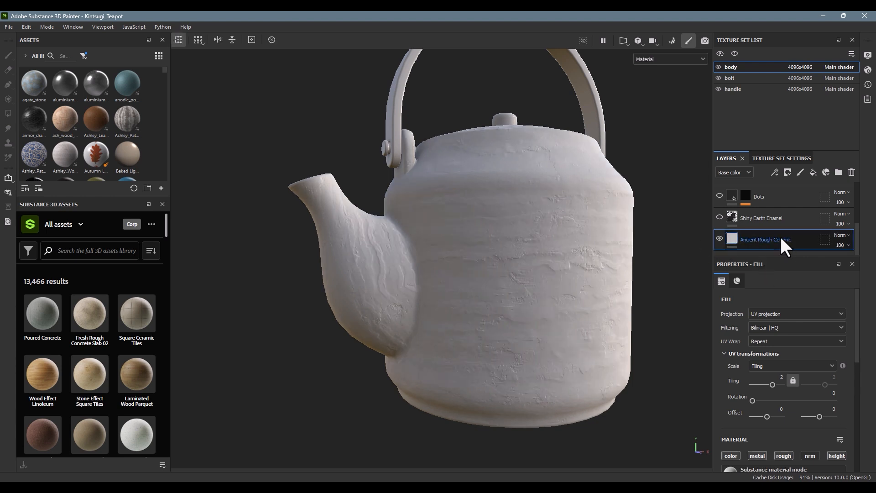
Step: Search the local assets for "ceramic" and the online library for "ancient rough", and import the Ancient Rough Ceramic material
left_click(64, 51)
type("ceramic")
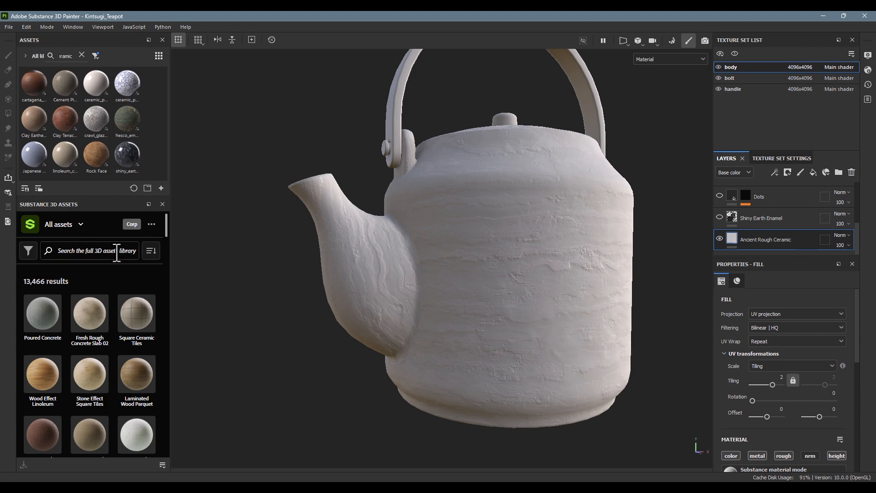
left_click(74, 251)
type("ancient rough")
key("Return")
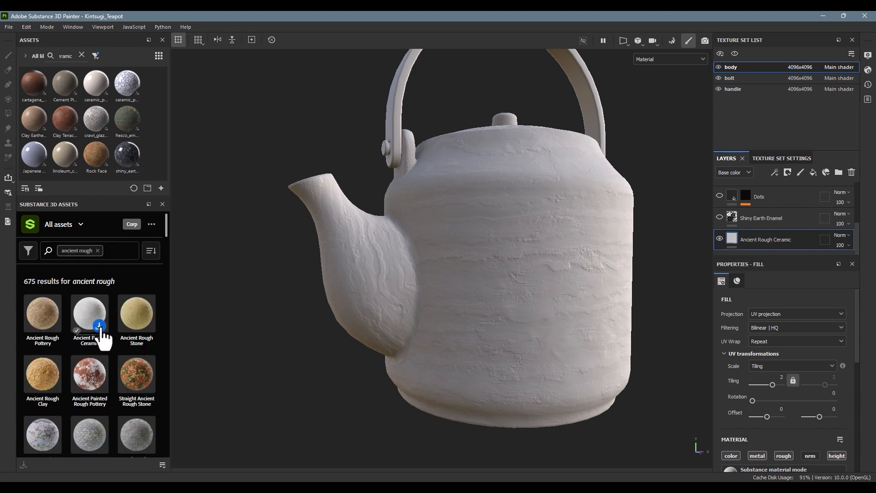
left_click(99, 326)
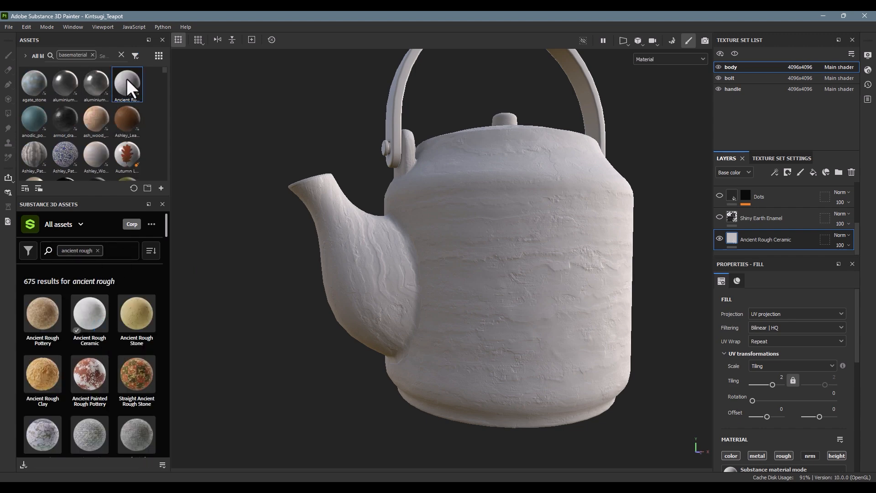
Step: Make the Shiny Earth Enamel layer visible on the teapot body and inspect its surface up close
left_click_drag(621, 233, 592, 201, "alt")
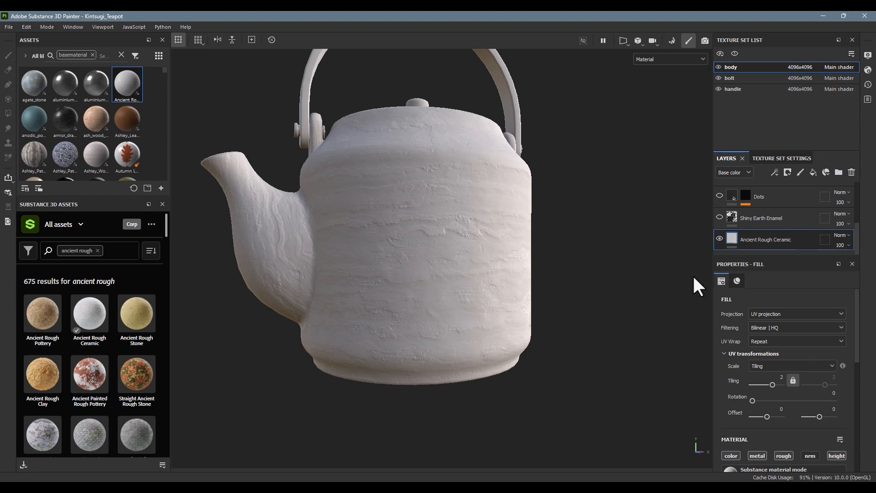
left_click(719, 217)
left_click_drag(661, 224, 633, 368, "alt")
middle_click_drag(634, 367, 651, 270, "alt")
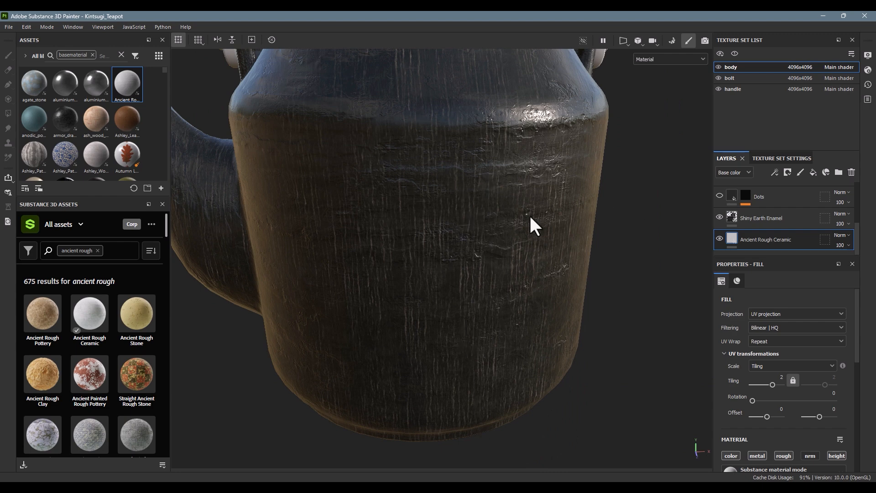
left_click_drag(476, 263, 535, 253, "alt")
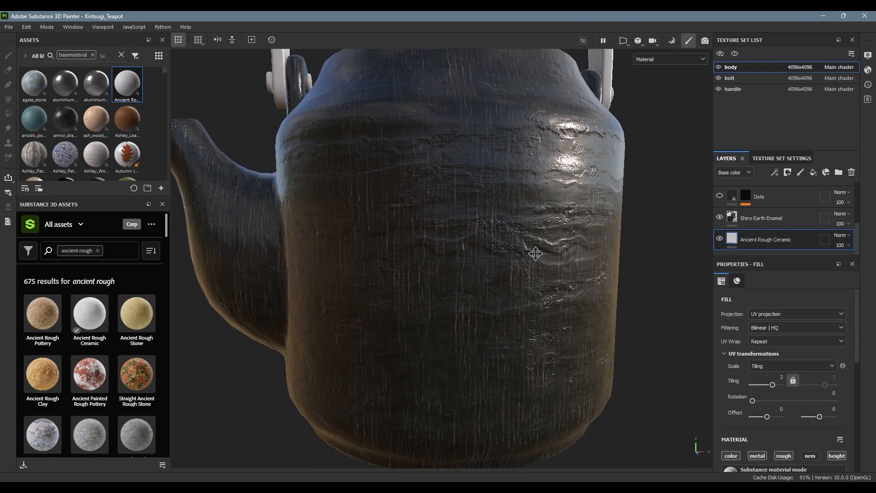
Step: Make the Dots layer visible on the teapot body and inspect the speckles from several angles
left_click(719, 196)
left_click_drag(656, 204, 634, 223, "alt")
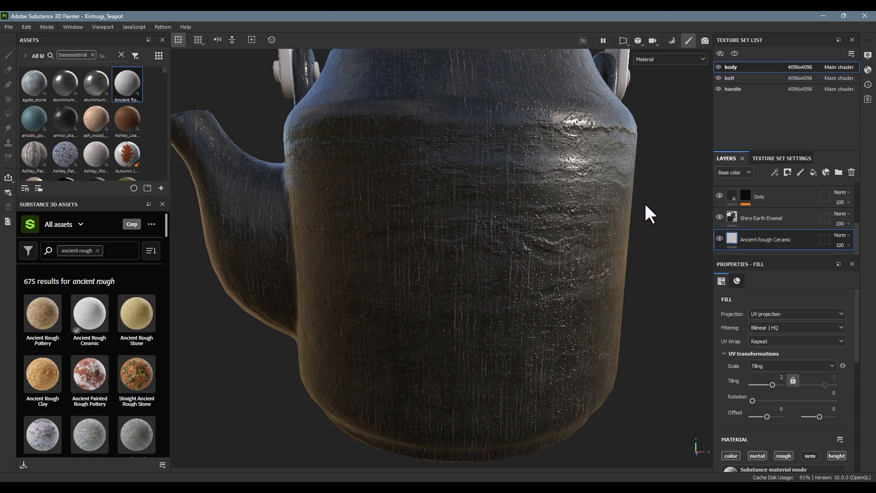
left_click_drag(646, 205, 444, 191, "alt")
left_click_drag(454, 242, 406, 280, "alt")
right_click_drag(406, 280, 368, 271, "alt")
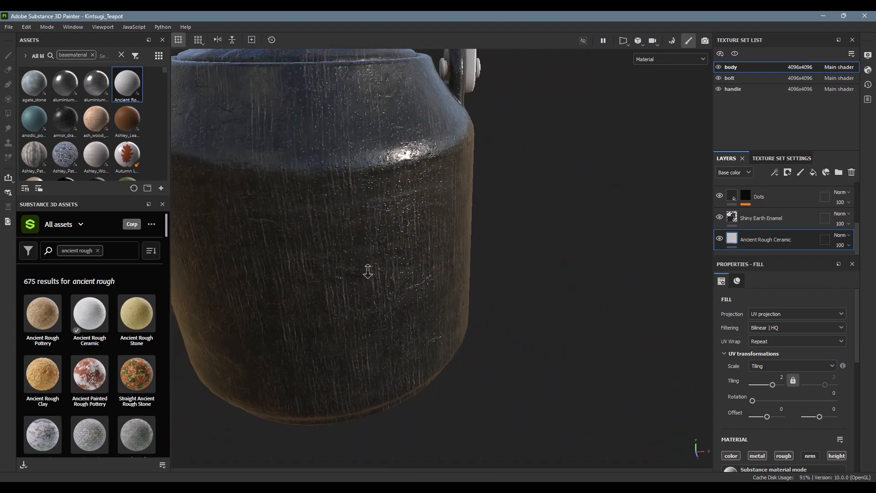
middle_click_drag(367, 272, 487, 258, "alt")
left_click_drag(487, 258, 485, 213, "alt")
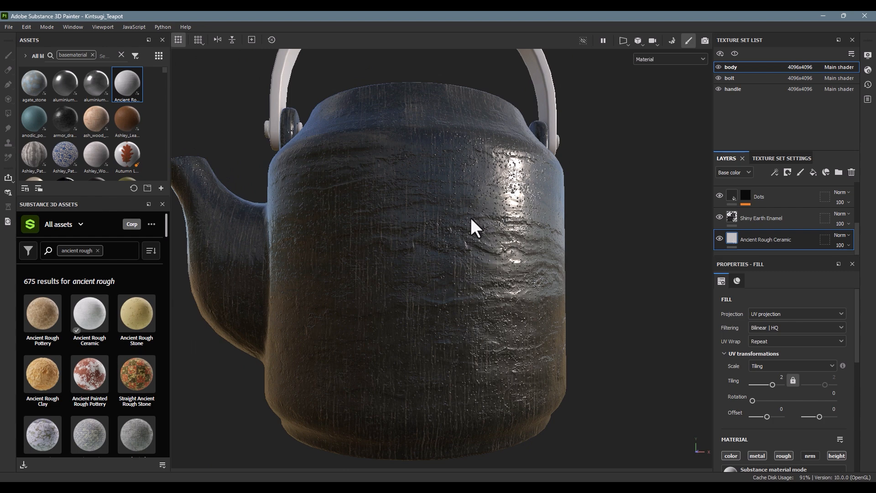
Step: Select the Dots layer's fill and review its projection and material channel settings down to height
left_click(735, 195)
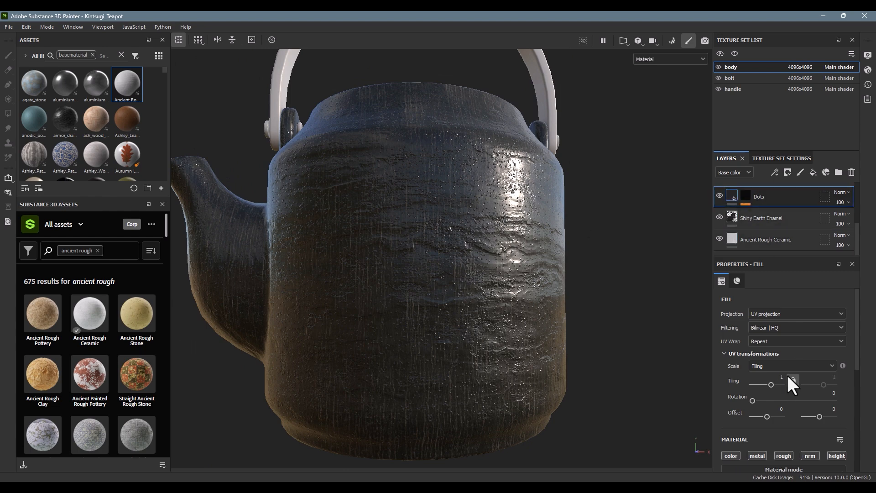
scroll(787, 375, "down", 5)
scroll(782, 371, "up", 1)
scroll(782, 370, "down", 1)
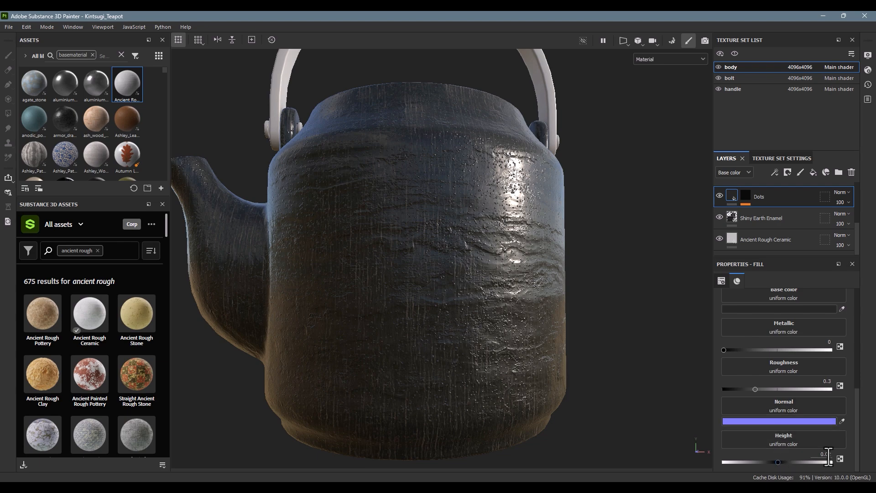
Step: In the Dots mask, set the ratio_grunge_spots contrast to 0.39 and return to the layer's material view
left_click(744, 196, "alt")
mouse_move(529, 244)
left_mouse_down("alt")
mouse_move(487, 268)
mouse_move(313, 226)
mouse_move(508, 250)
mouse_move(520, 275)
left_mouse_up("alt")
left_click(797, 214)
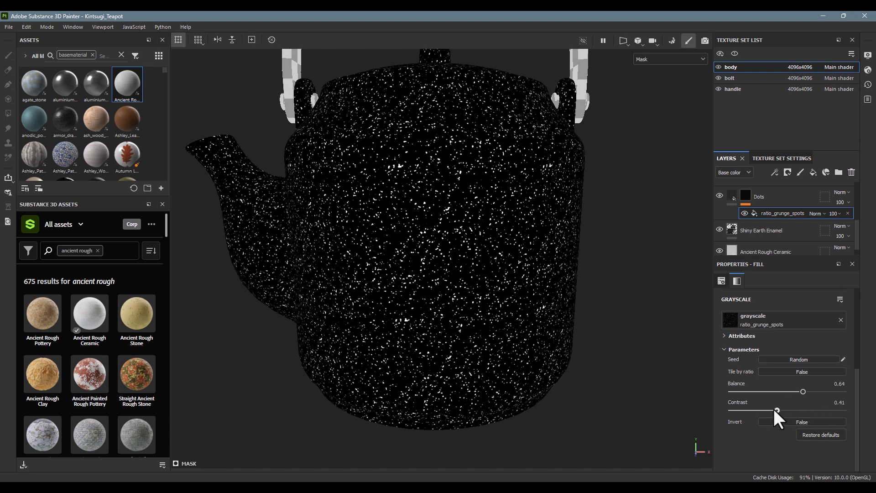
left_click_drag(775, 409, 773, 410)
left_click_drag(549, 217, 510, 279, "alt")
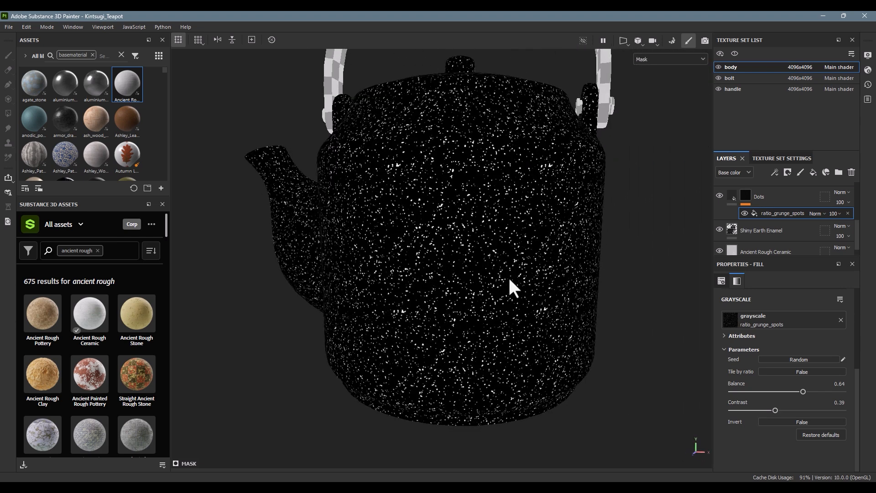
left_click(735, 194)
left_click_drag(498, 252, 550, 289, "alt")
left_click_drag(420, 219, 367, 184, "alt")
Step: Show the Gold Natural layer temporarily to examine its crack pattern and mask effects, and hide it again
scroll(757, 209, "up", 5)
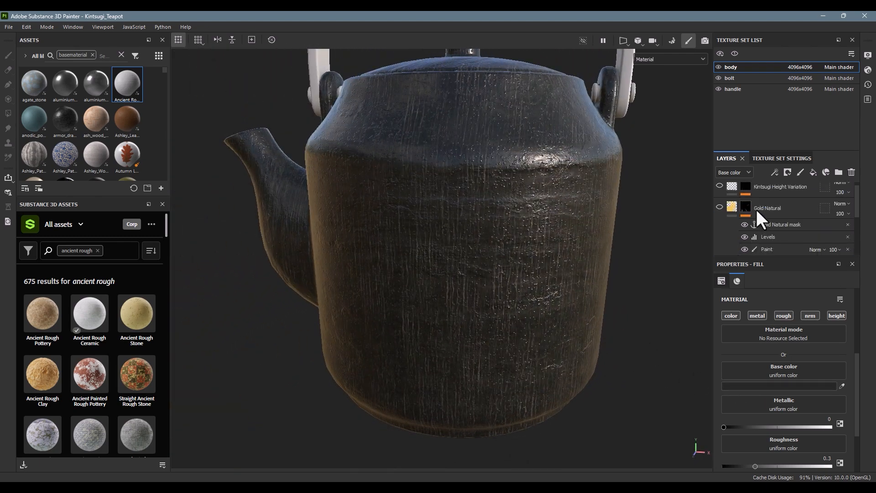
scroll(752, 232, "up", 1)
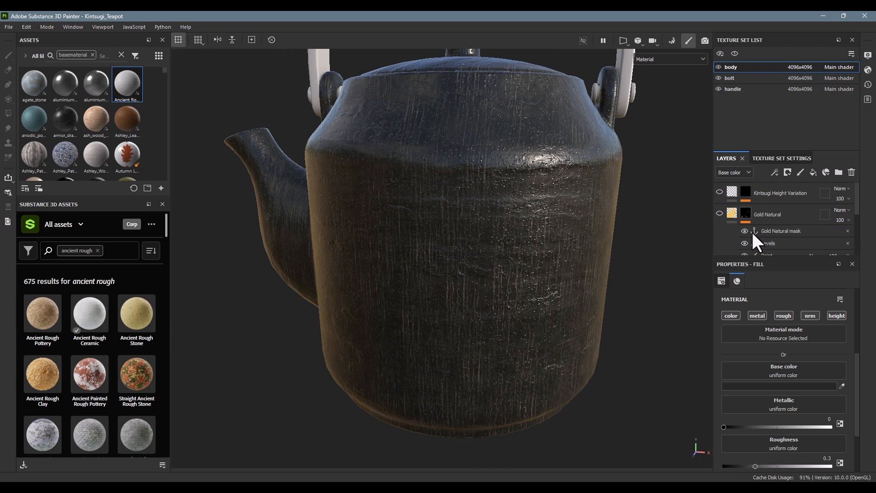
left_click(729, 215)
left_click(720, 213)
left_click_drag(635, 234, 394, 235, "alt")
right_click_drag(512, 225, 377, 204, "alt")
middle_click_drag(378, 204, 412, 211, "alt")
left_click_drag(412, 210, 500, 226, "alt")
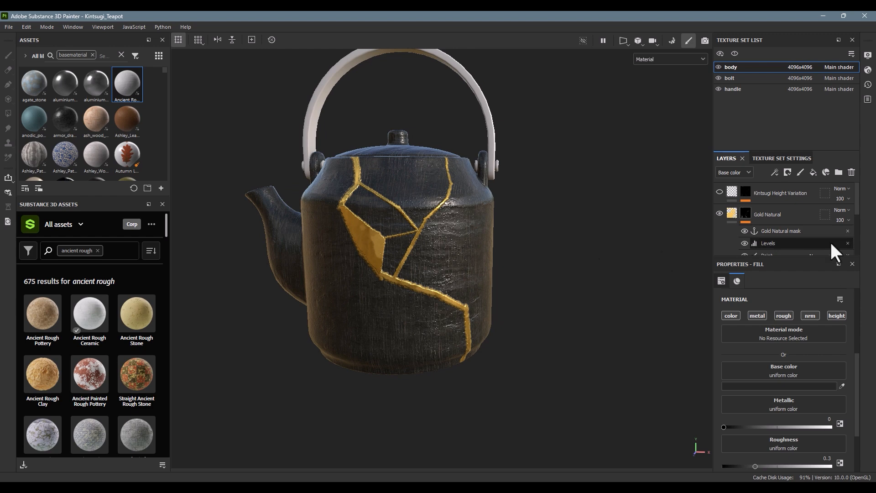
scroll(830, 231, "down", 2)
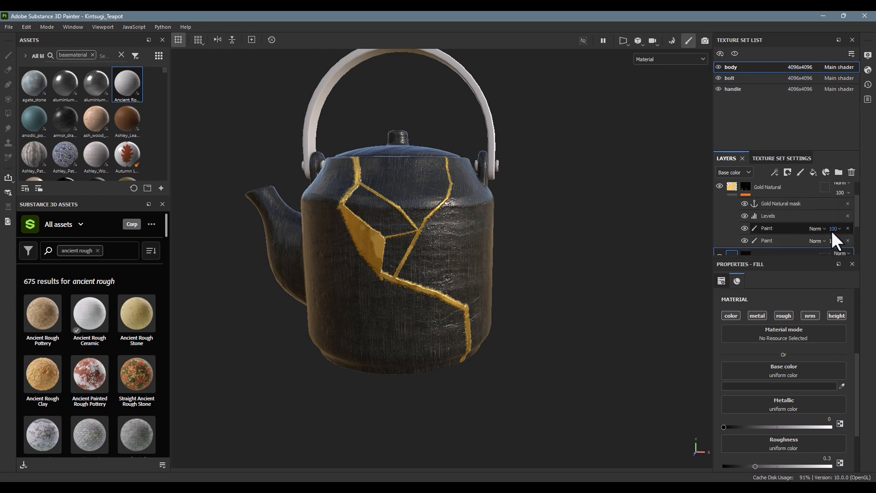
left_click(719, 186)
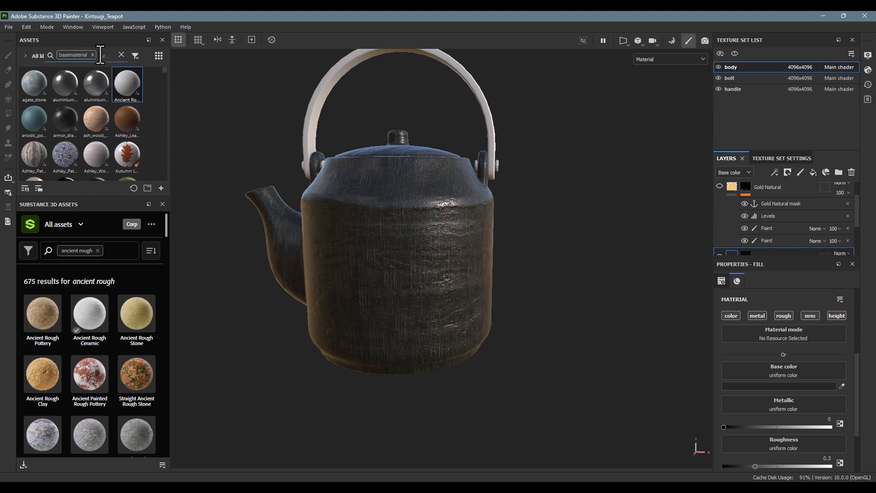
Step: Search the base materials for "gold" and apply the Gold Natural material to the teapot body as a fill layer
type("gold")
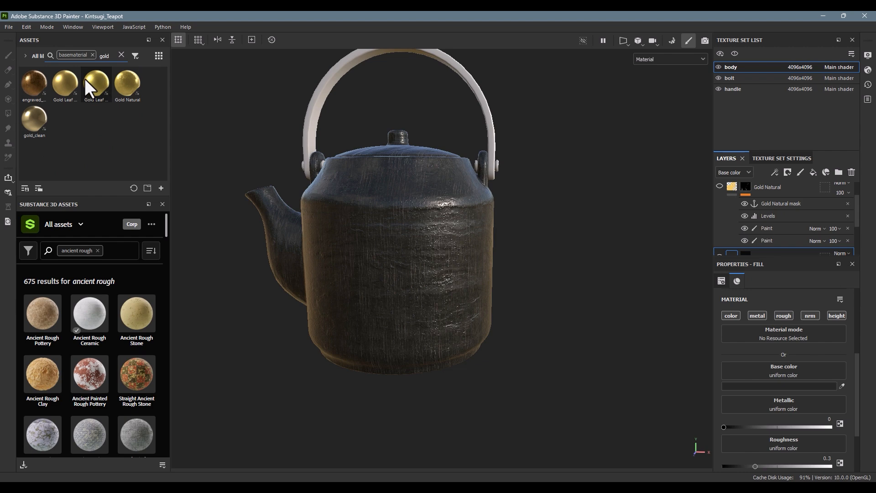
mouse_move(85, 81)
mouse_move(140, 81)
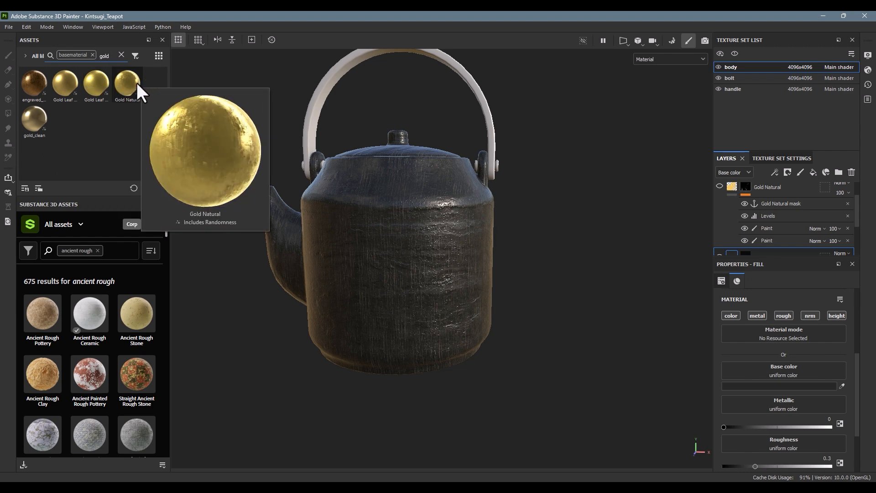
left_click_drag(136, 82, 454, 255)
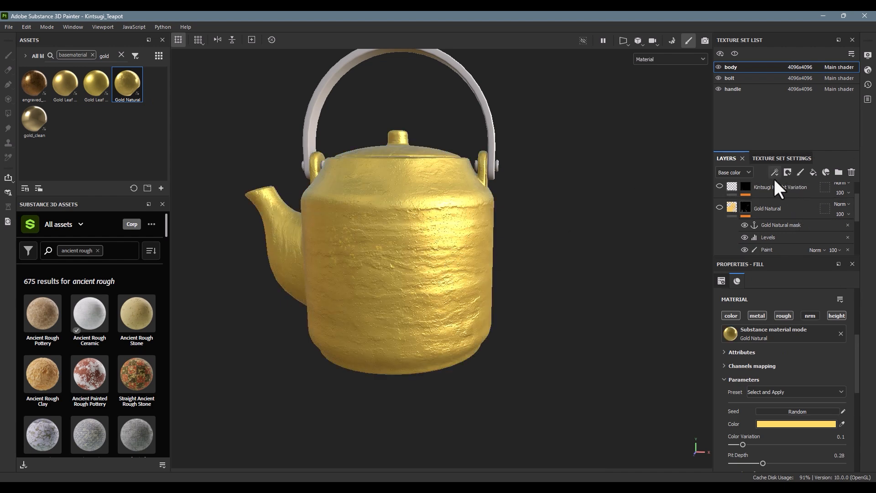
Step: Add a black mask to the new top Gold Natural layer and a paint effect inside that mask
scroll(771, 197, "up", 1)
left_click(786, 172)
left_click(801, 196)
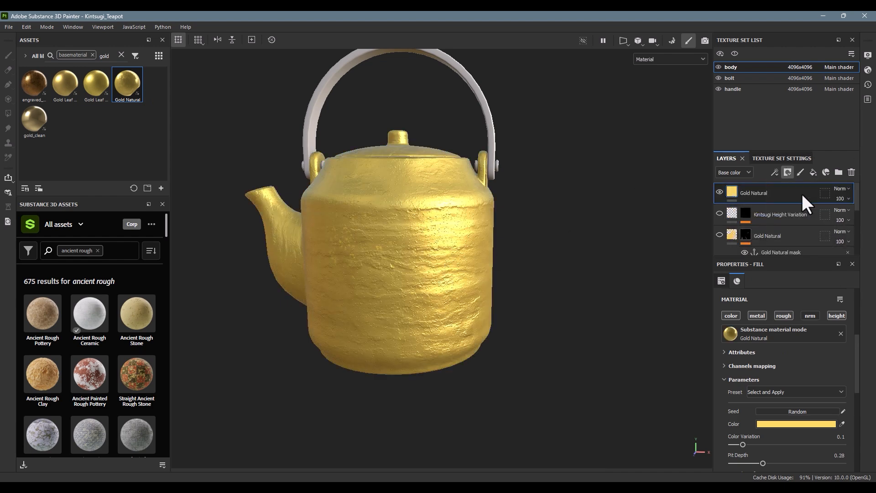
left_click(774, 172)
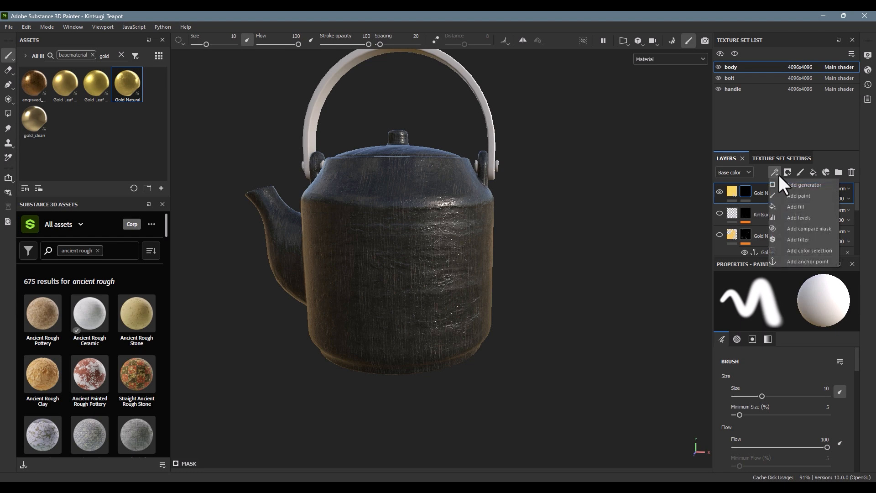
left_click(801, 198)
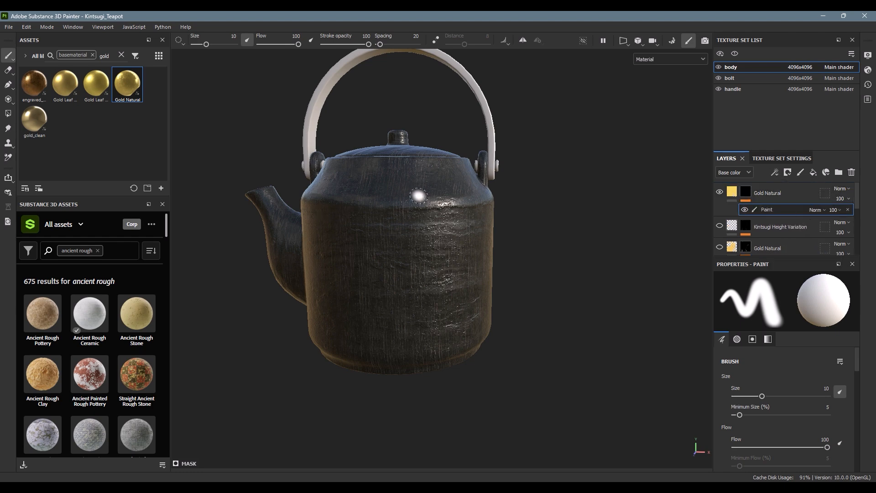
Step: Try painting an angled gold line down the teapot body with a 5.86 brush size, and undo the strokes
right_click_drag(419, 196, 389, 196, "ctrl")
left_click(383, 178)
left_click(439, 259, "shift")
left_click(420, 337, "shift")
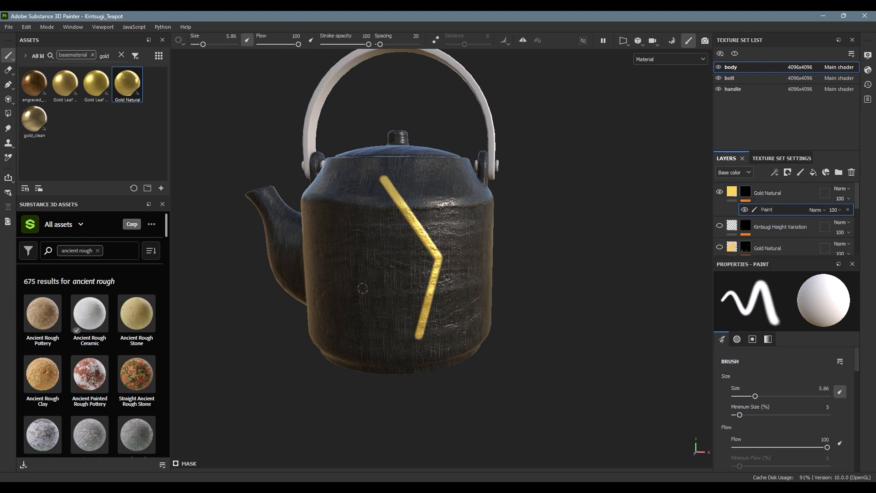
key("ctrl+z")
key("ctrl+z")
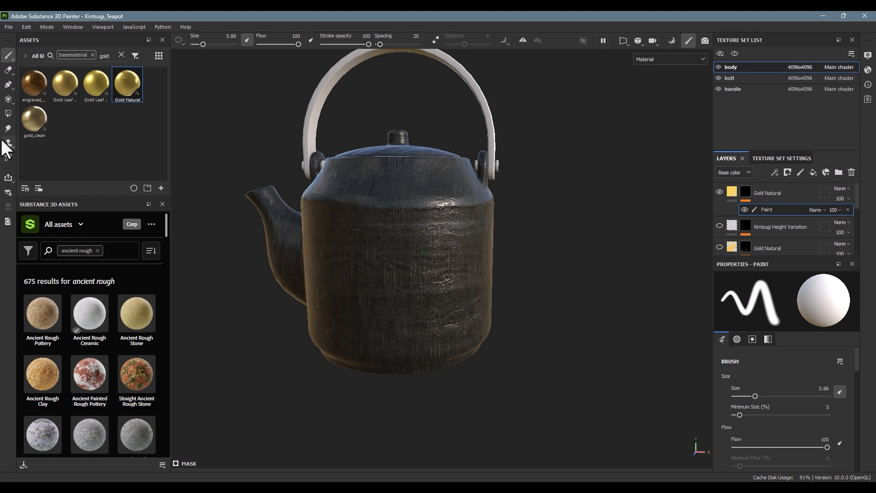
Step: Activate the Paint along path tool, place two trial points on the body's rim and shoulder, and undo them
left_click(9, 87)
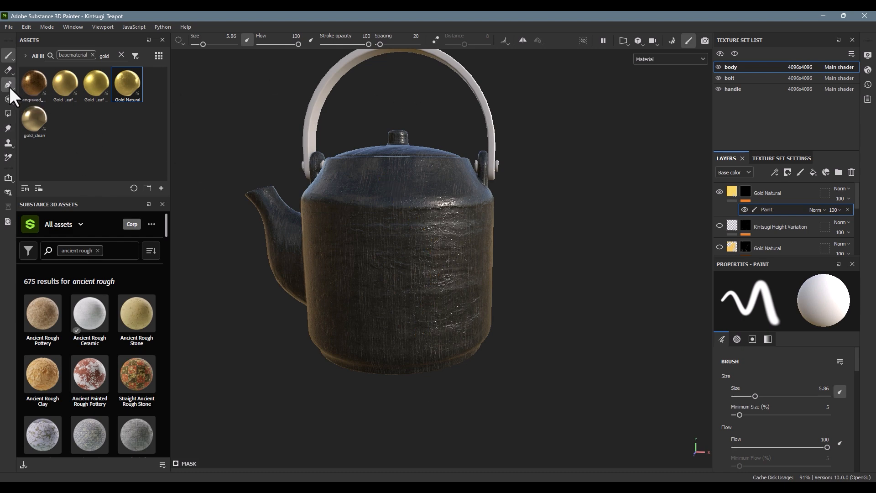
left_click(416, 157)
left_click(467, 223)
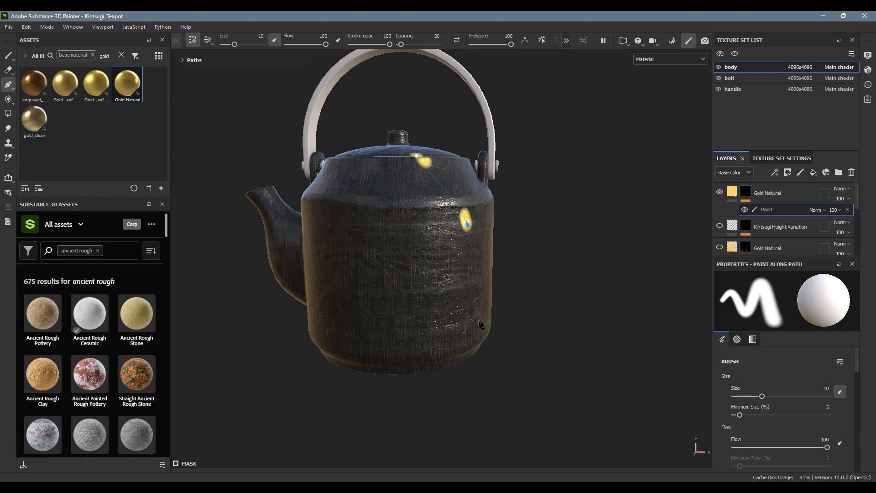
key("ctrl+z")
key("ctrl+z")
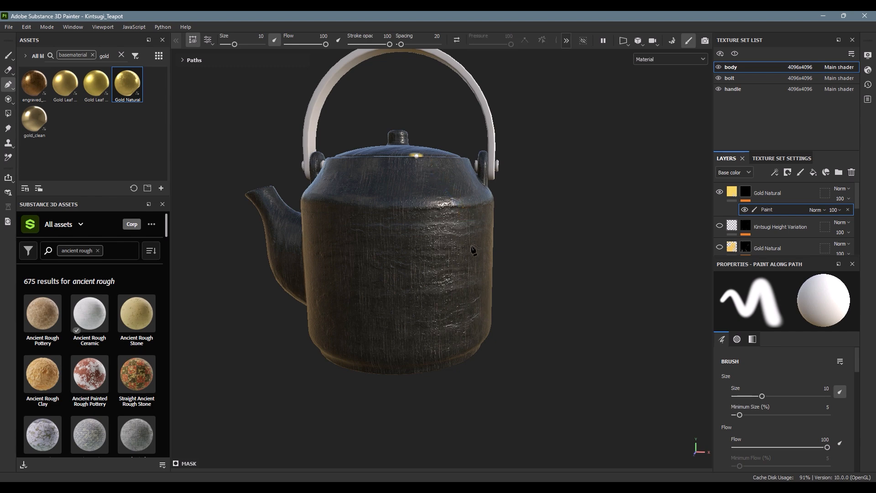
key("ctrl+z")
Step: Draw a gold path down the teapot body, from the rim below the lid over the shoulder to the bottom edge
left_click_drag(424, 173, 438, 219, "alt")
right_click_drag(484, 189, 523, 190, "alt")
middle_click_drag(347, 184, 338, 237, "alt")
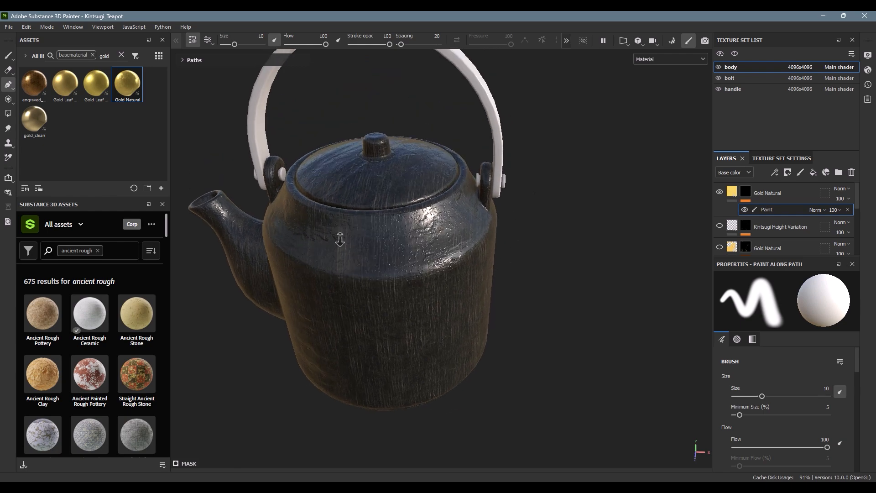
right_click_drag(338, 237, 483, 221, "alt")
left_click(451, 193)
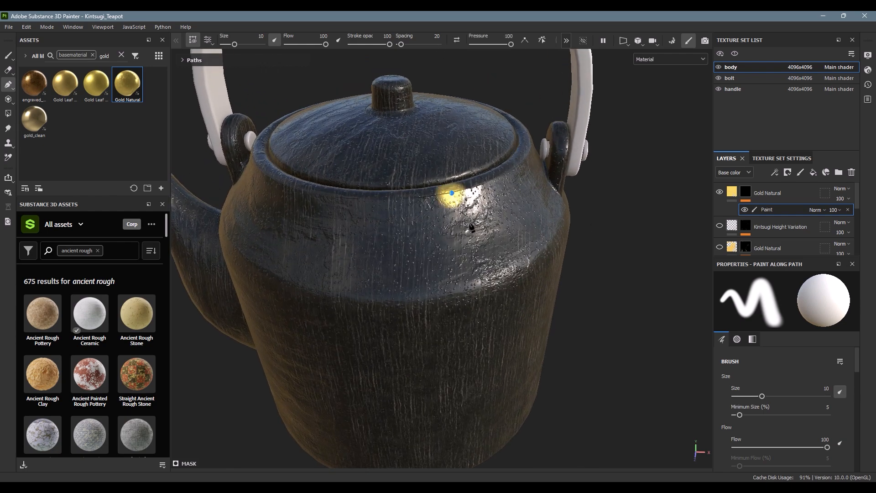
left_click(515, 271)
left_click(531, 380)
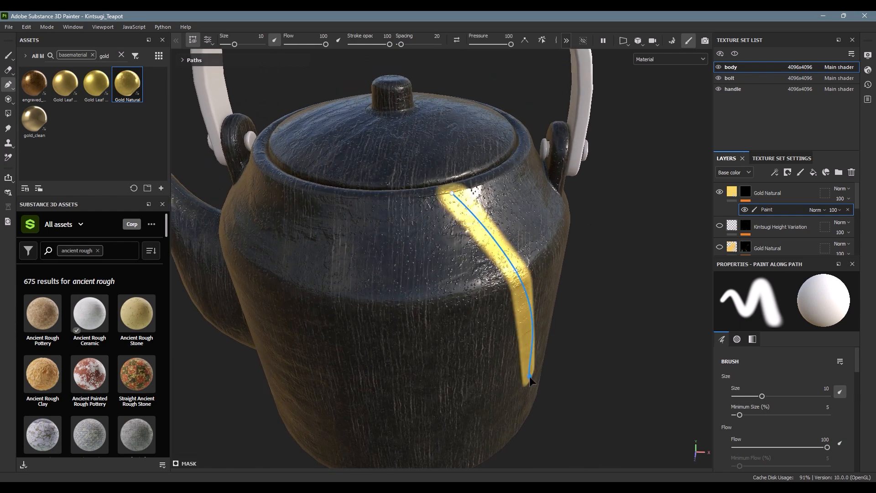
left_click_drag(525, 392, 450, 402, "alt")
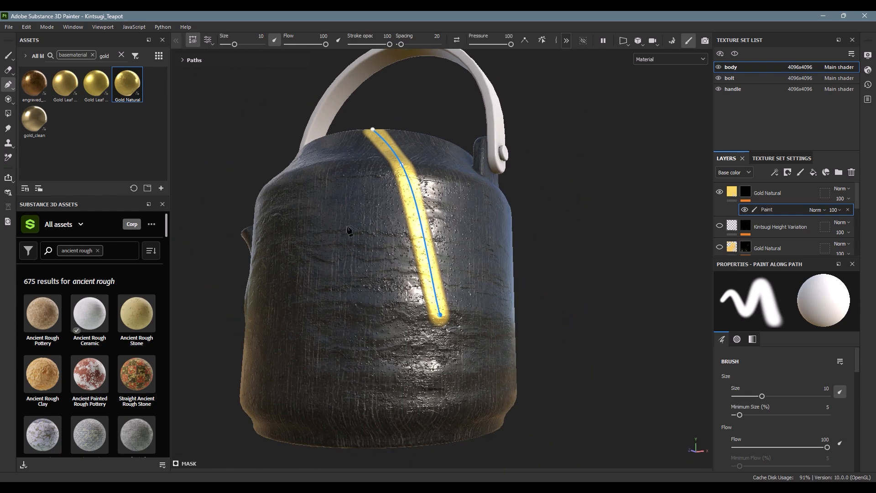
left_click(420, 446)
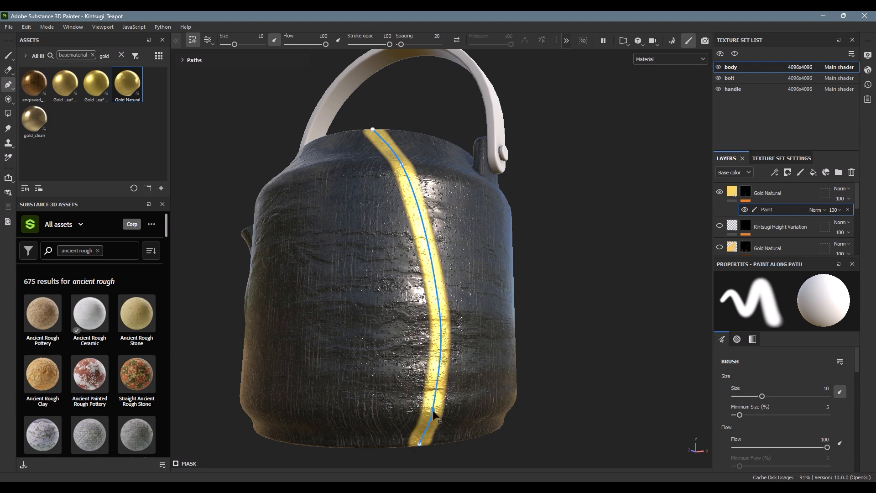
Step: Set the path's brush size to 4.17 and its spacing to 45
mouse_move(433, 412)
left_mouse_down("alt")
mouse_move(415, 399)
mouse_move(486, 346)
left_mouse_up("alt")
right_click_drag(300, 197, 341, 322, "alt")
left_click_drag(342, 322, 345, 303, "alt")
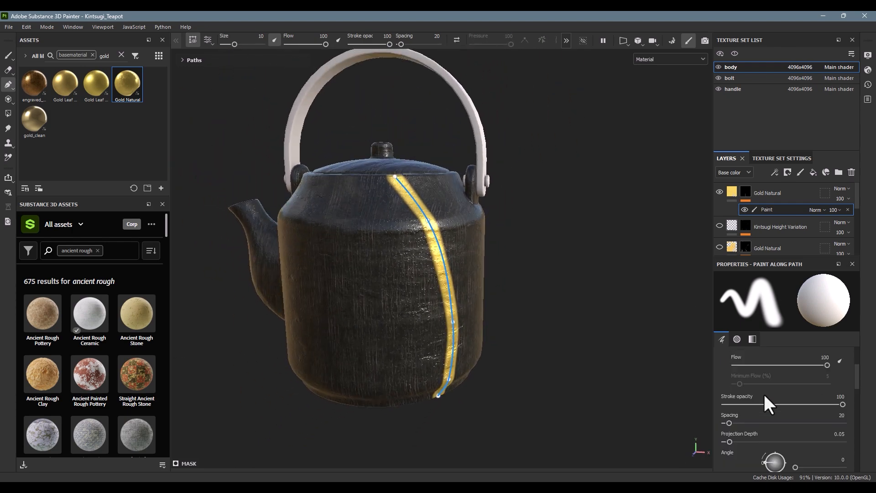
scroll(764, 401, "down", 5)
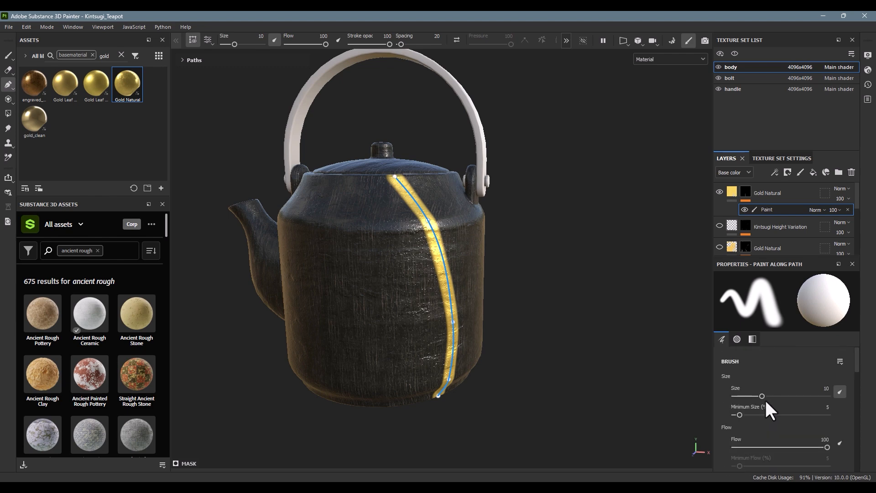
left_click_drag(763, 396, 736, 398)
scroll(751, 404, "down", 3)
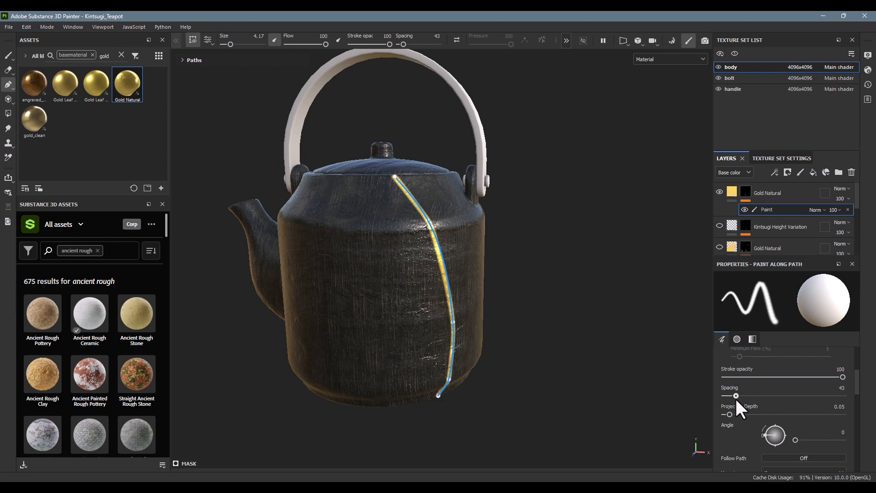
scroll(598, 284, "up", 5)
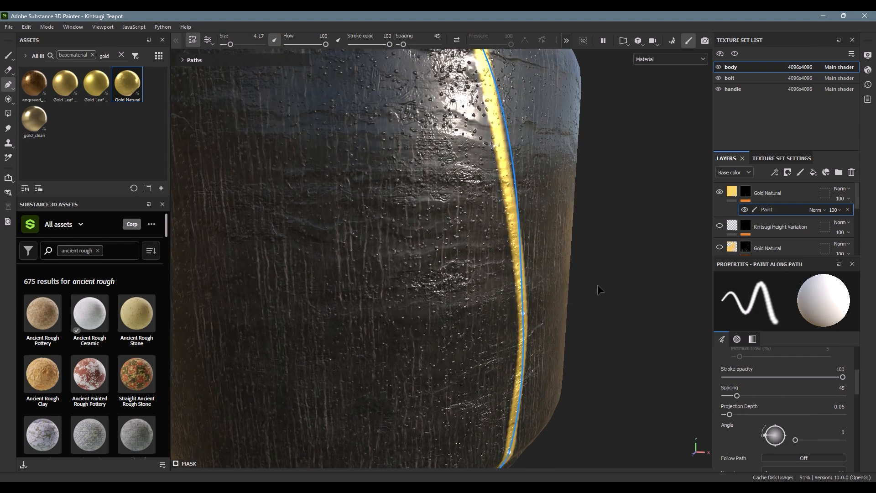
Step: Set the path's size jitter to 2, flow jitter to 20, angle jitter to 27 and position jitter to 8
left_click_drag(620, 294, 543, 197, "alt")
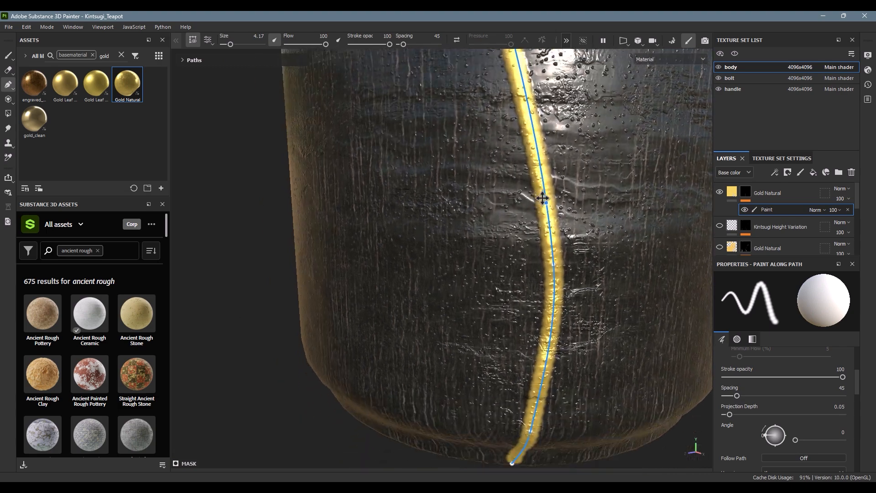
middle_click_drag(593, 337, 649, 275, "alt")
scroll(828, 455, "down", 3)
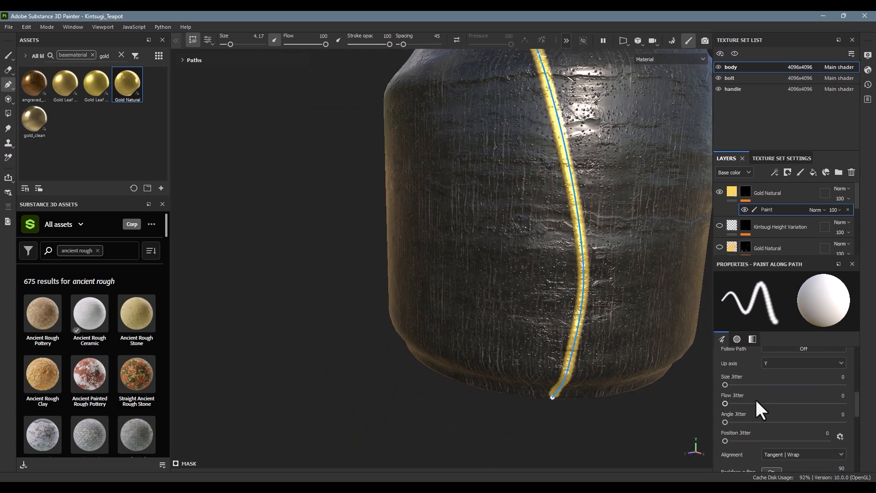
mouse_move(725, 384)
left_mouse_down()
mouse_move(738, 384)
mouse_move(725, 384)
mouse_move(740, 403)
left_mouse_up()
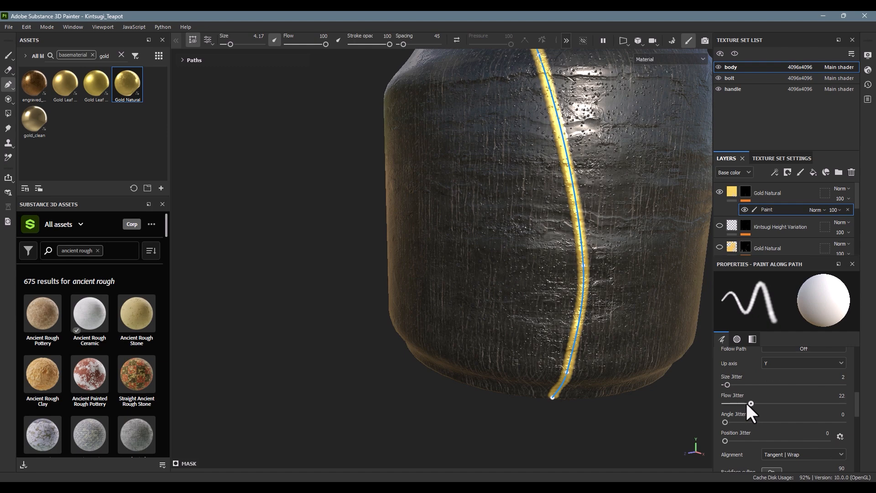
left_click_drag(731, 439, 733, 440)
right_click_drag(643, 322, 519, 365, "alt")
left_click_drag(519, 365, 573, 335, "alt")
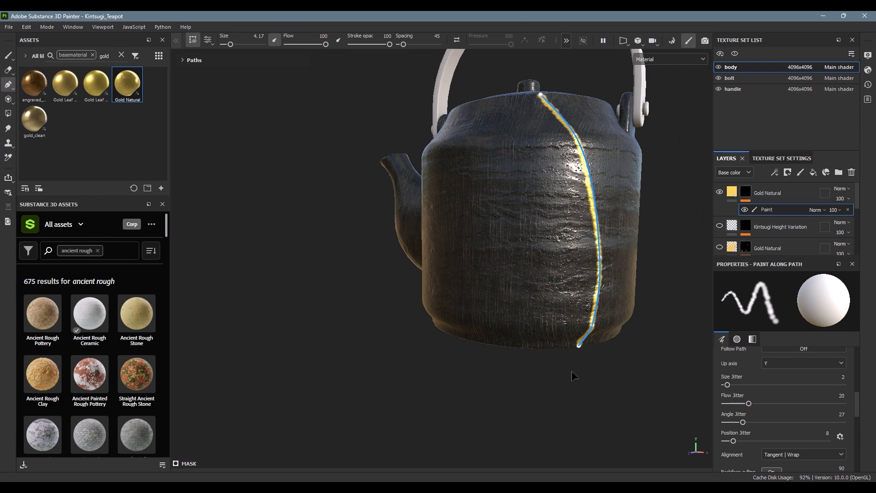
left_click_drag(662, 246, 624, 256, "alt")
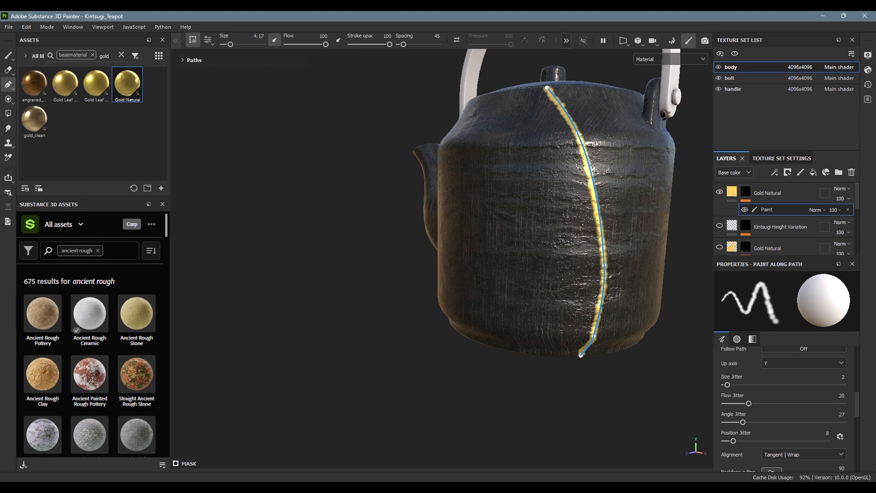
Step: Convert all path points to corners, and add a corner point on the mid-body pulled toward the spout for a zigzag crack
left_click_drag(515, 69, 670, 428)
left_click(529, 40)
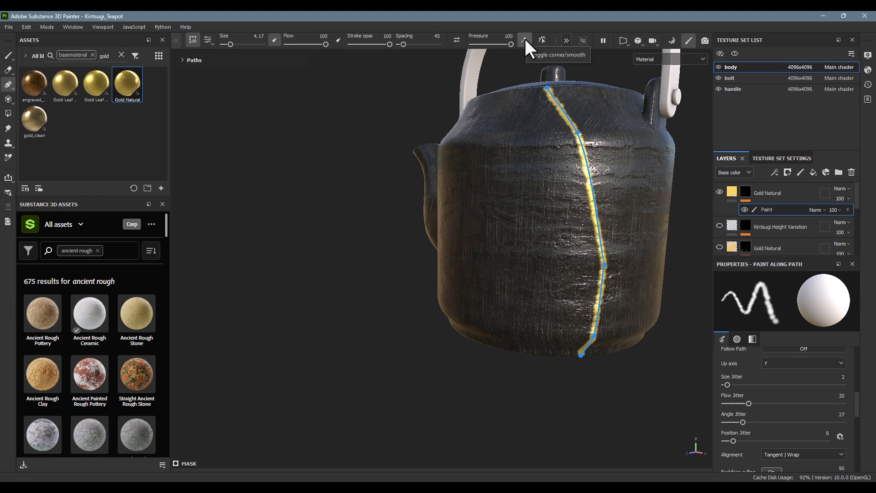
mouse_move(579, 135)
left_mouse_down()
mouse_move(557, 157)
mouse_move(580, 142)
left_mouse_up()
mouse_move(594, 197)
left_mouse_down()
mouse_move(490, 224)
mouse_move(515, 210)
left_mouse_up()
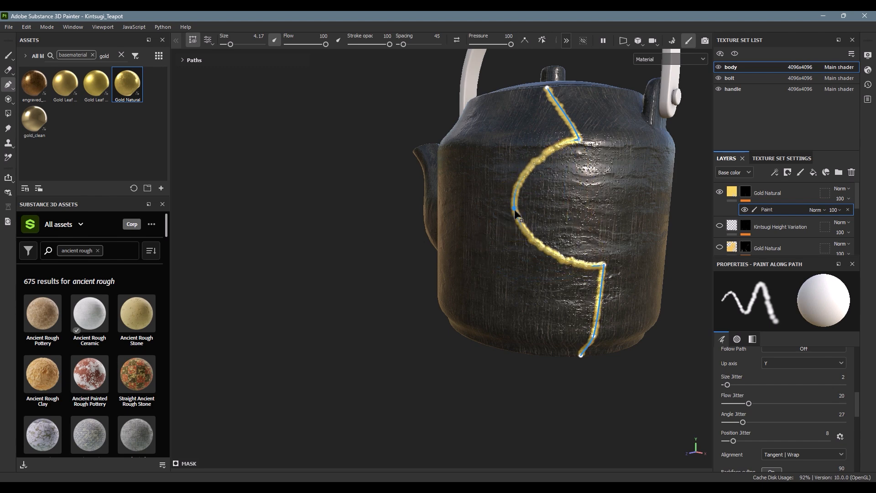
left_click(524, 39)
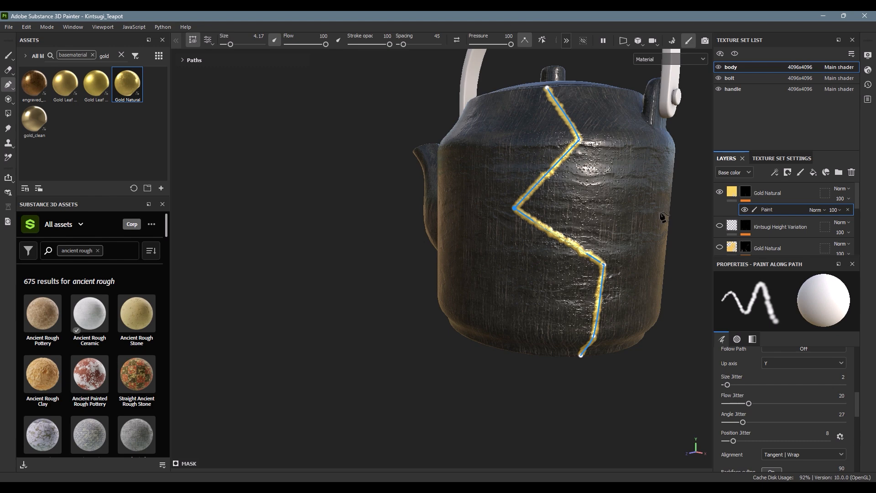
Step: Hide the new top Gold Natural layer and show the original Gold Natural crack layer below Kintsugi Height Variation
left_click(733, 188)
left_click(749, 187)
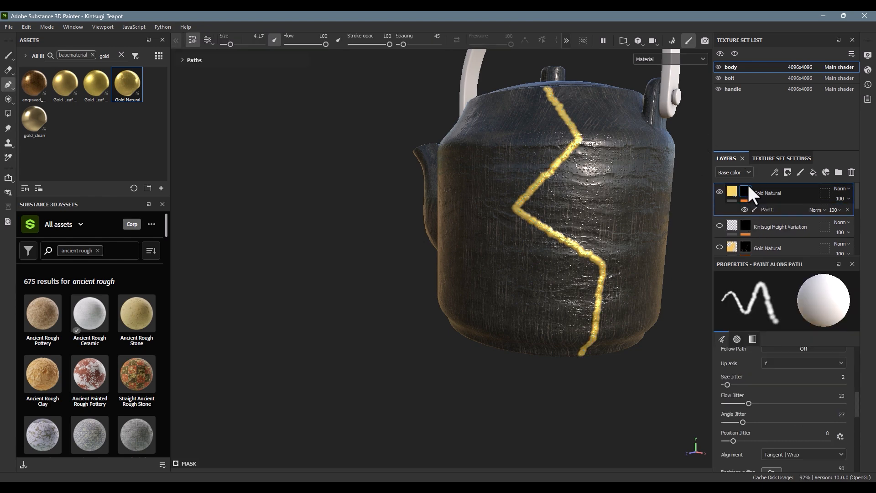
left_click(719, 191)
scroll(752, 232, "down", 2)
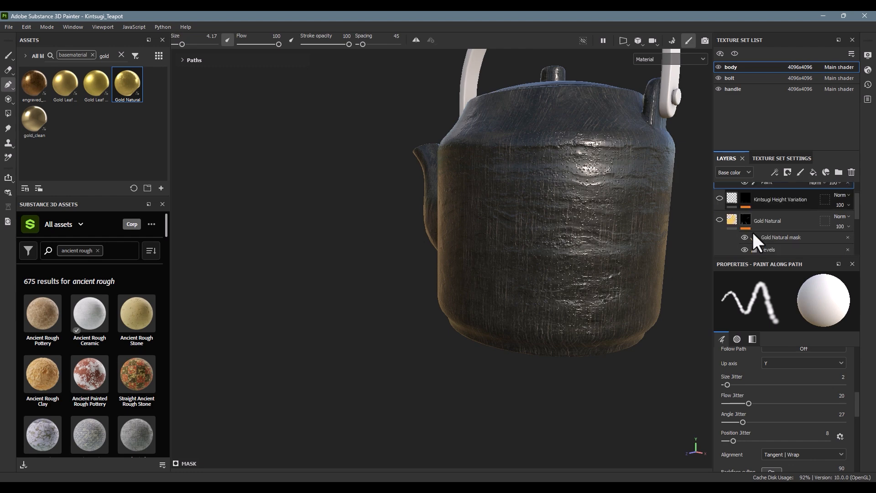
left_click(719, 220)
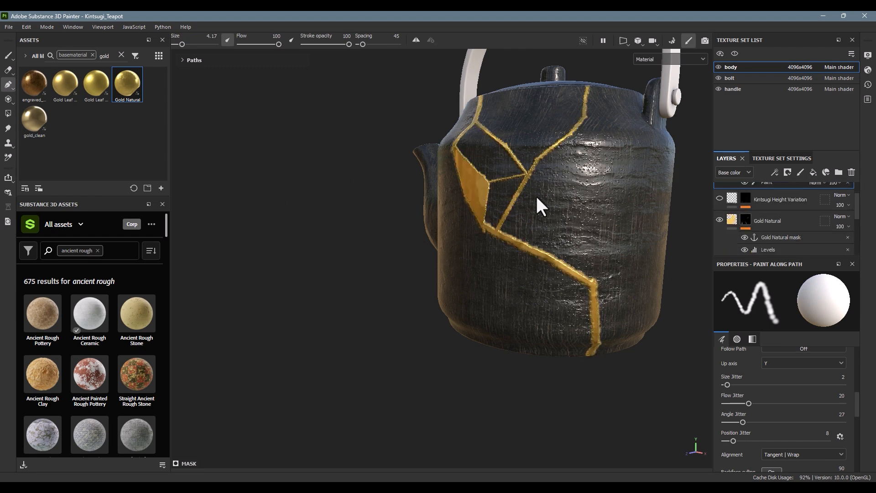
left_click_drag(540, 207, 618, 207, "alt")
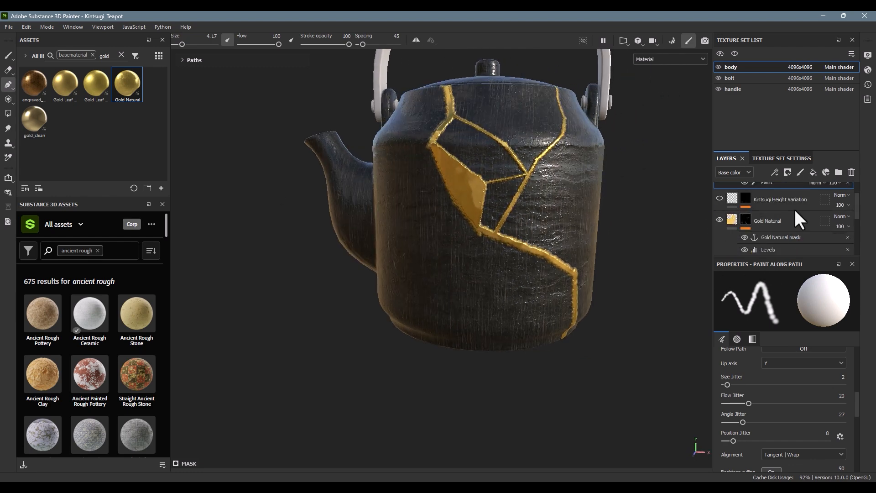
Step: In the original Gold Natural mask, hide the upper Paint effect and toggle the lower Paint effect off and on
scroll(796, 211, "down", 3)
left_click(745, 207)
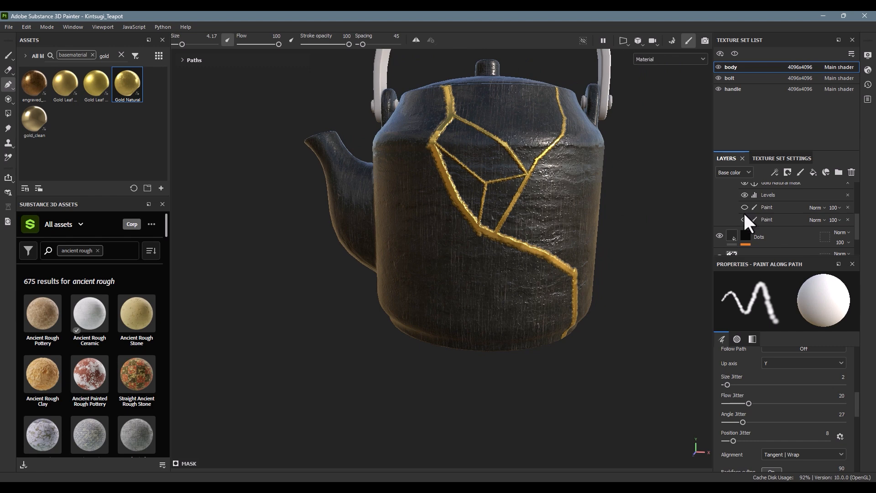
left_click(744, 217)
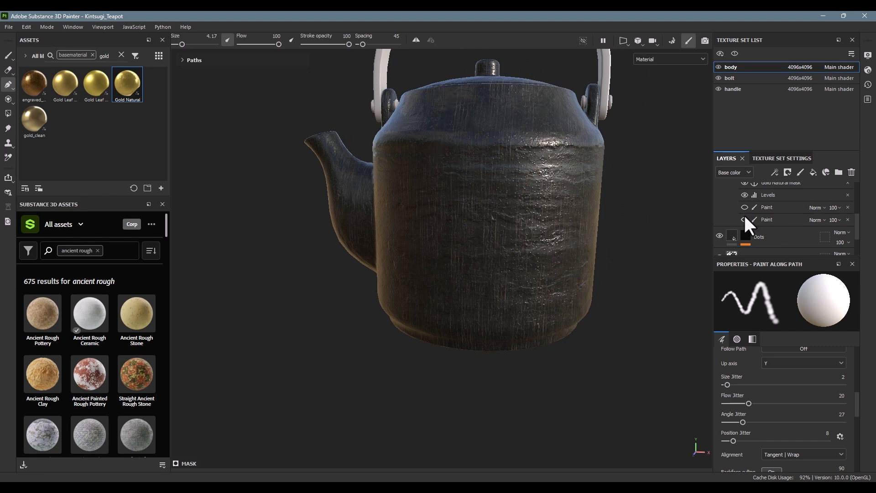
left_click(745, 218)
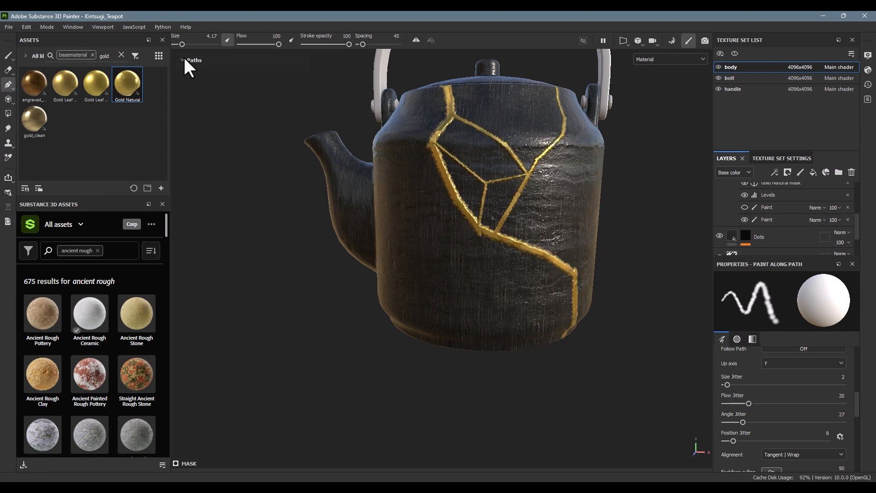
Step: Select the lower Paint effect and examine its Path 1, Path 2 and Path 3 around the teapot body
left_click(773, 220)
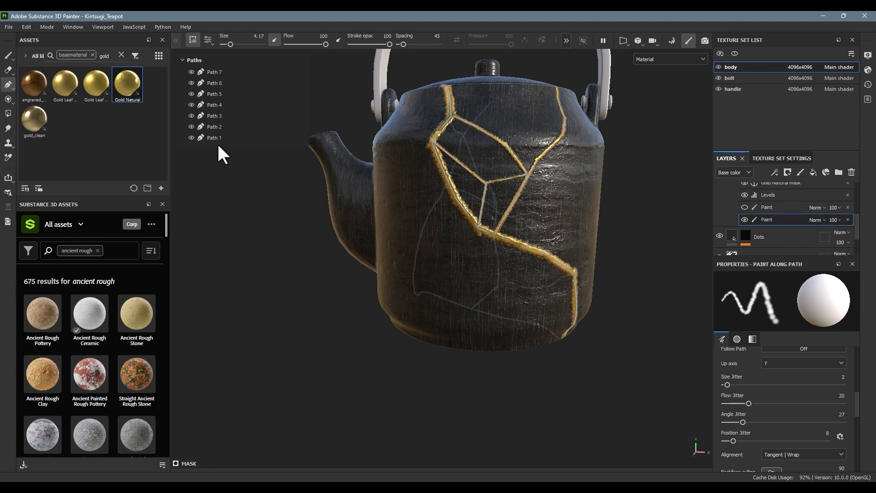
left_click(215, 137)
left_click(216, 127)
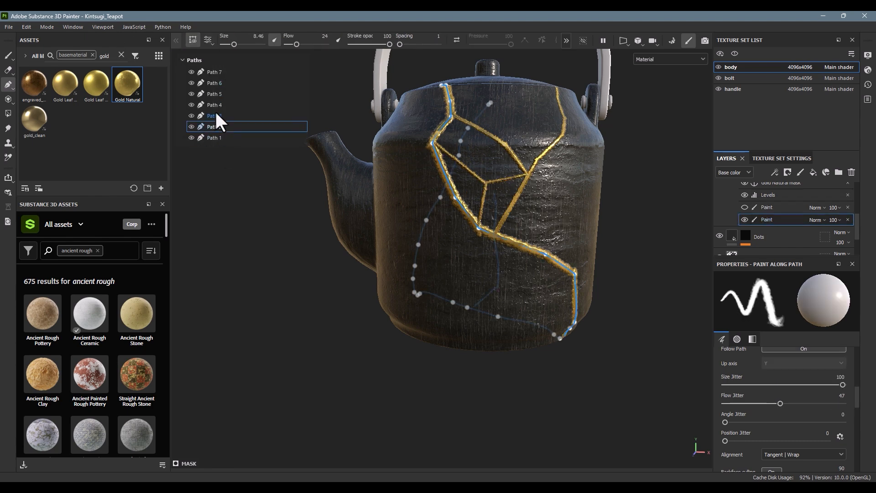
left_click(216, 117)
left_click_drag(513, 159, 778, 173, "alt")
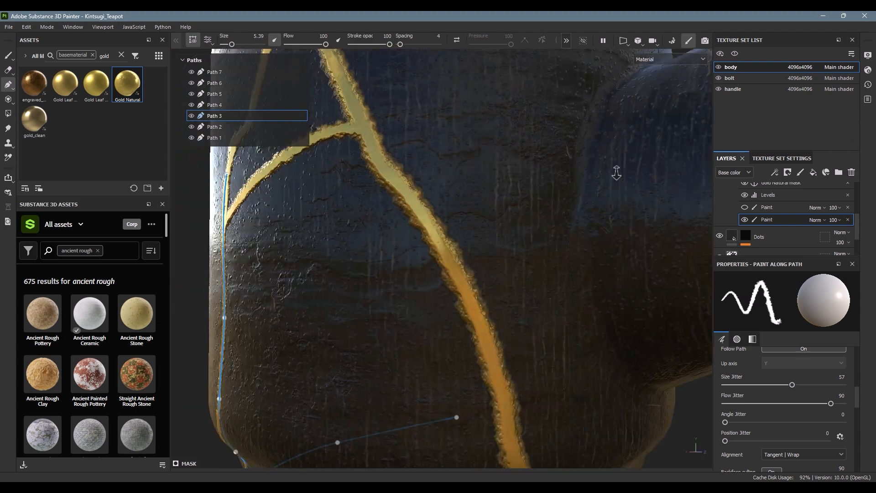
right_click_drag(616, 173, 451, 166, "alt")
left_click_drag(451, 166, 500, 189, "alt")
right_click_drag(499, 189, 431, 159, "alt")
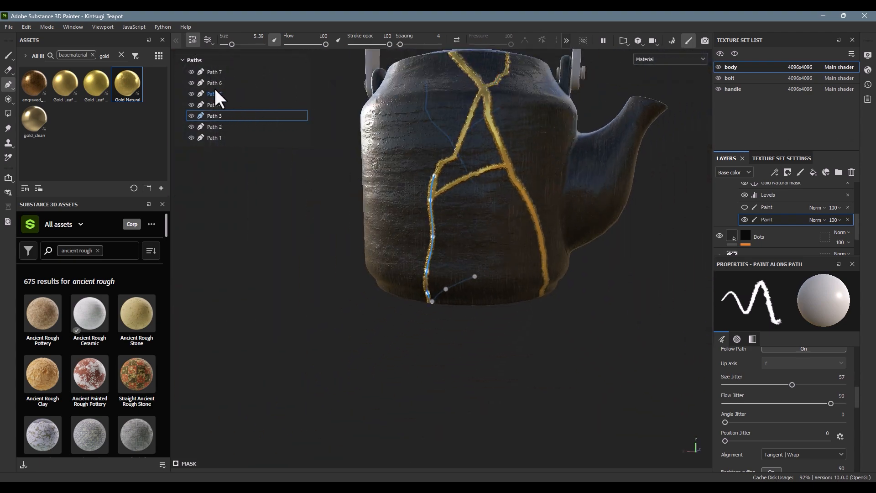
Step: Examine Path 4 and Path 5 of the lower Paint effect on both sides of the teapot body
left_click(218, 137)
left_click(219, 104)
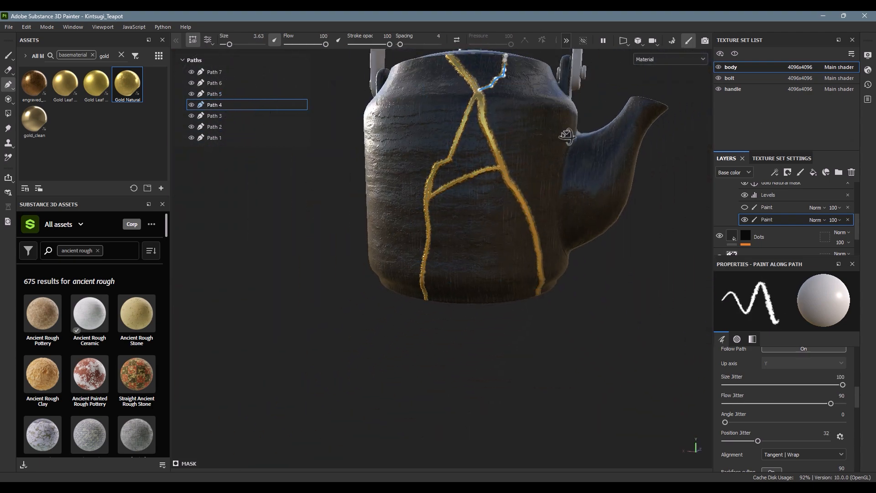
left_click_drag(568, 136, 456, 178, "alt")
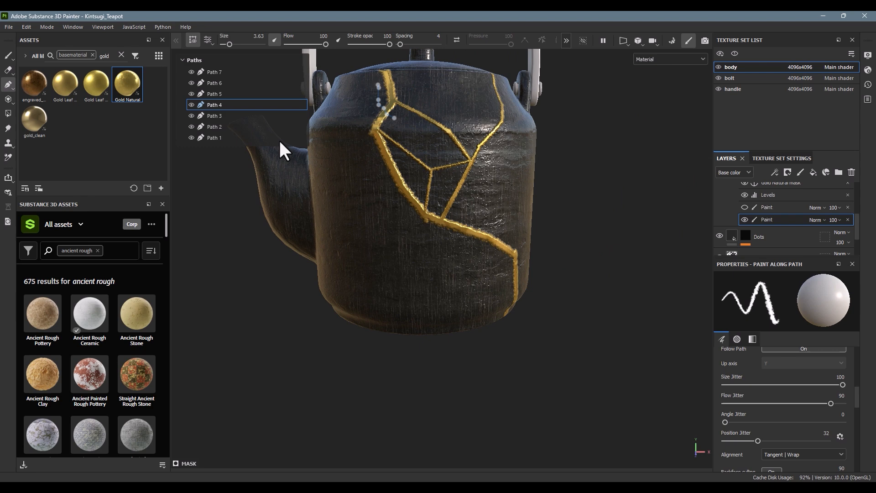
left_click(240, 94)
Step: Toggle the lower Paint effect off and on, and examine the Path 5 cracks around the teapot
left_click(745, 219)
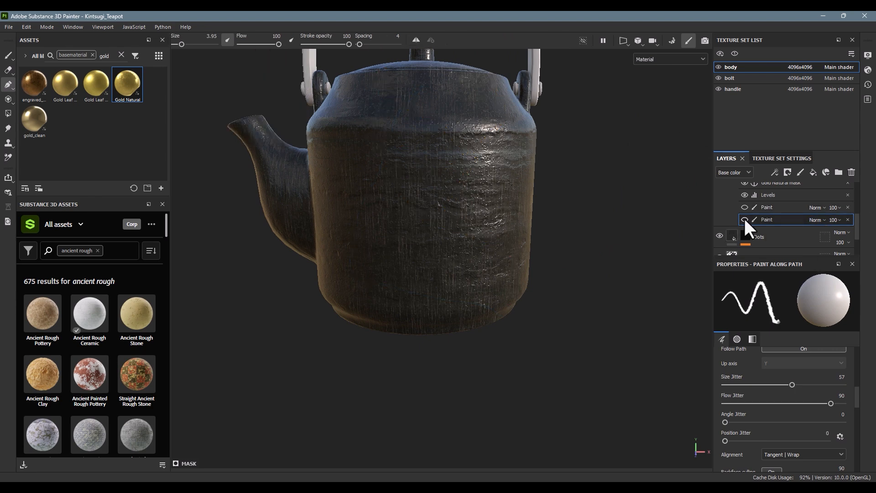
left_click(744, 219)
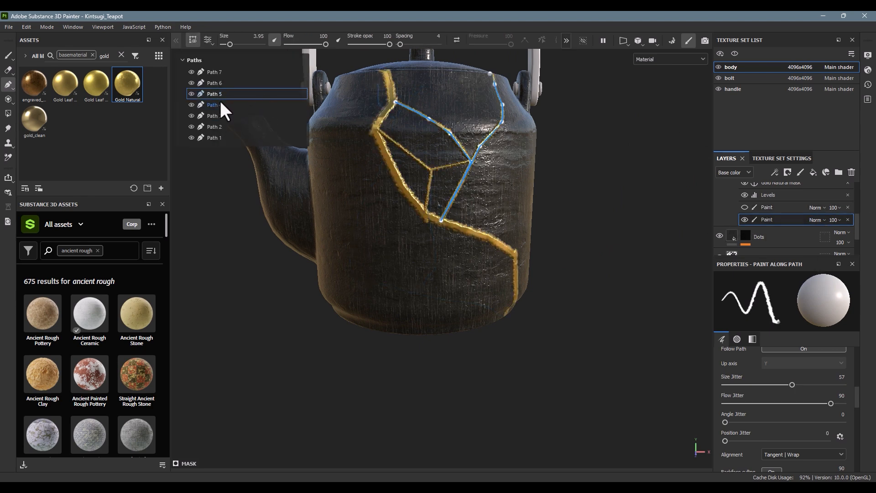
left_click_drag(642, 125, 525, 160, "alt")
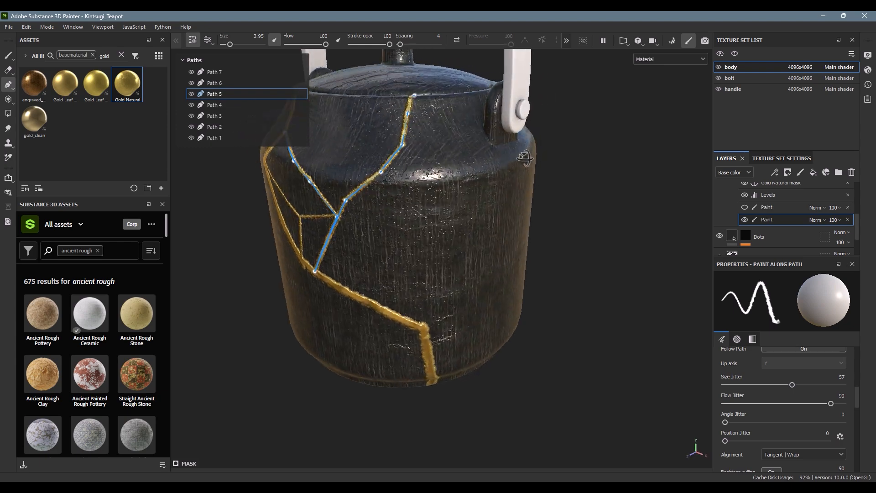
right_click_drag(524, 160, 351, 174, "alt")
middle_click_drag(351, 173, 470, 188, "alt")
left_click_drag(521, 188, 574, 194, "alt")
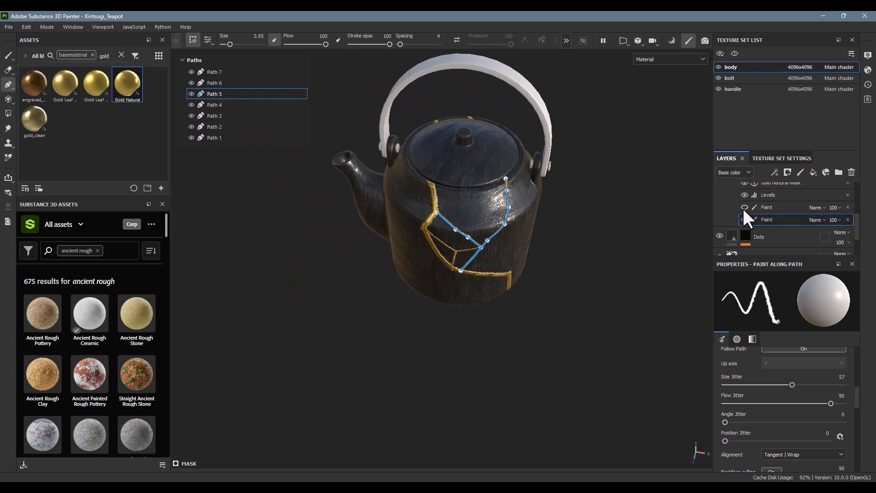
Step: Show the upper Paint effect filling the shard between the cracks with gold, toggling it off and on to compare
left_click(744, 209)
left_click_drag(524, 283, 543, 244, "alt")
mouse_move(543, 244)
right_mouse_down("alt")
mouse_move(586, 244)
mouse_move(697, 189)
right_mouse_up("alt")
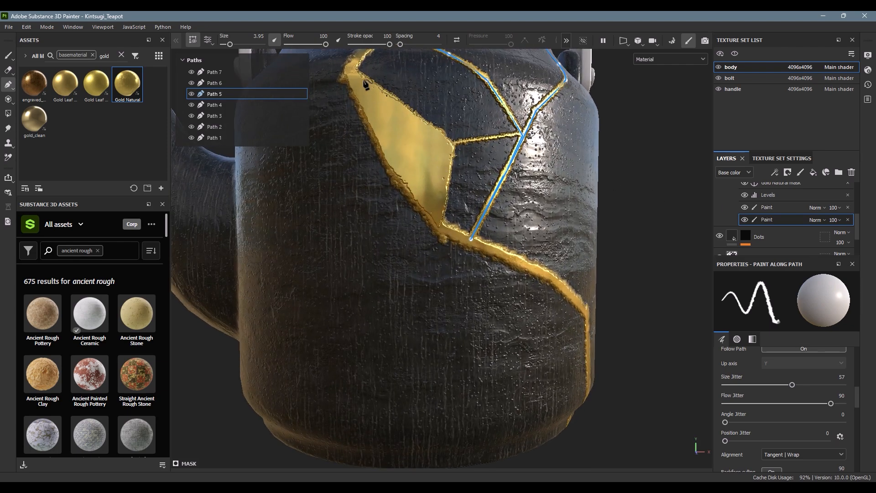
left_click(746, 207)
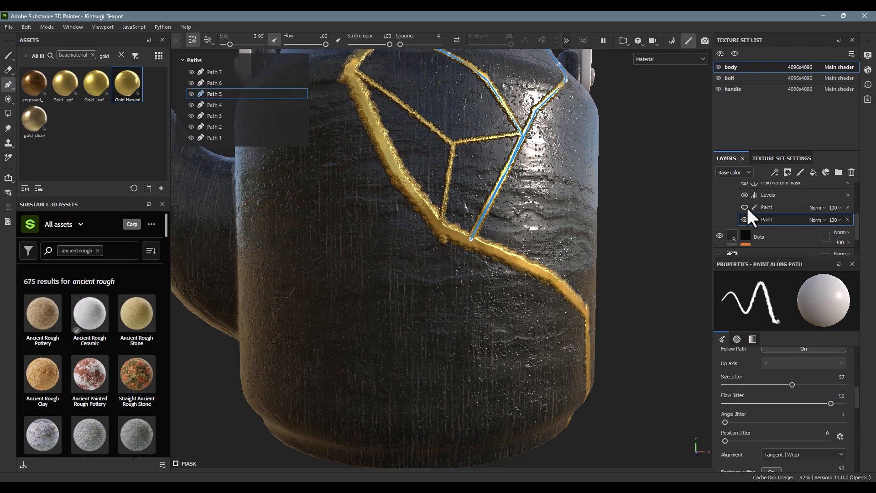
left_click(747, 207)
left_click(747, 207)
left_click(746, 207)
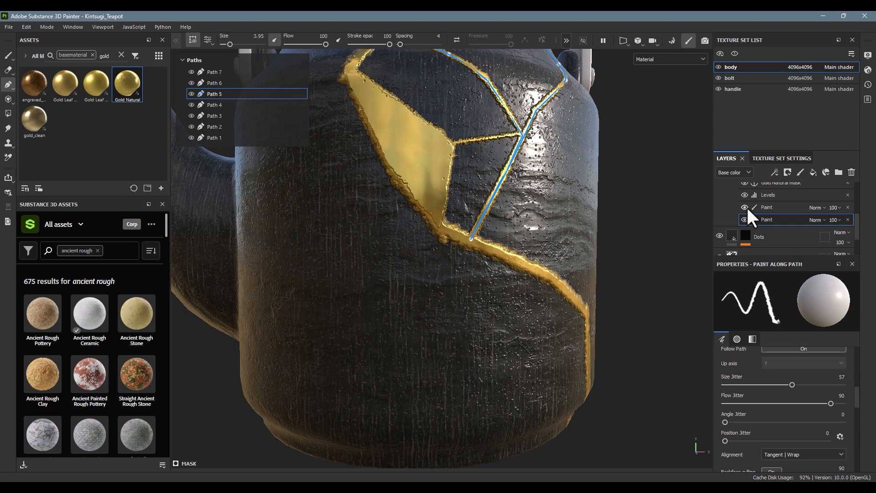
Step: Hide the Levels effect and the Gold Natural mask anchor point, and examine the gold shard's surface from several angles
left_click(746, 207)
left_click(747, 207)
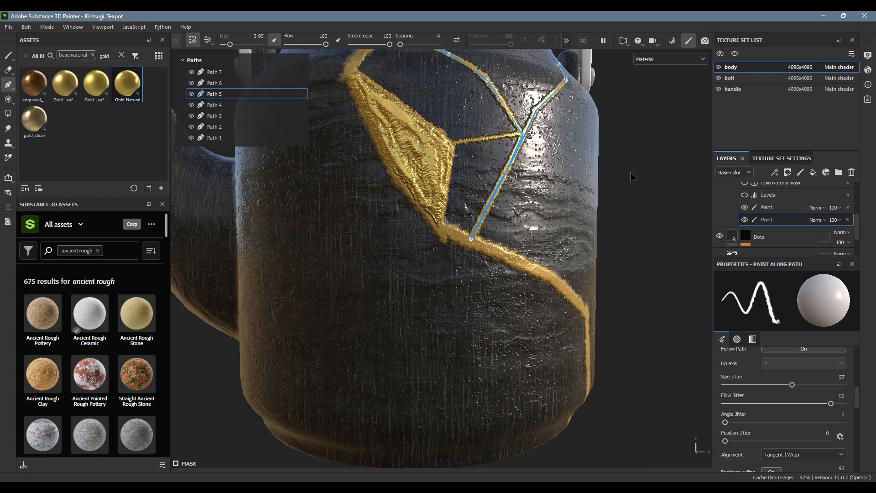
left_click_drag(609, 169, 604, 198, "alt")
middle_click_drag(604, 198, 541, 298, "alt")
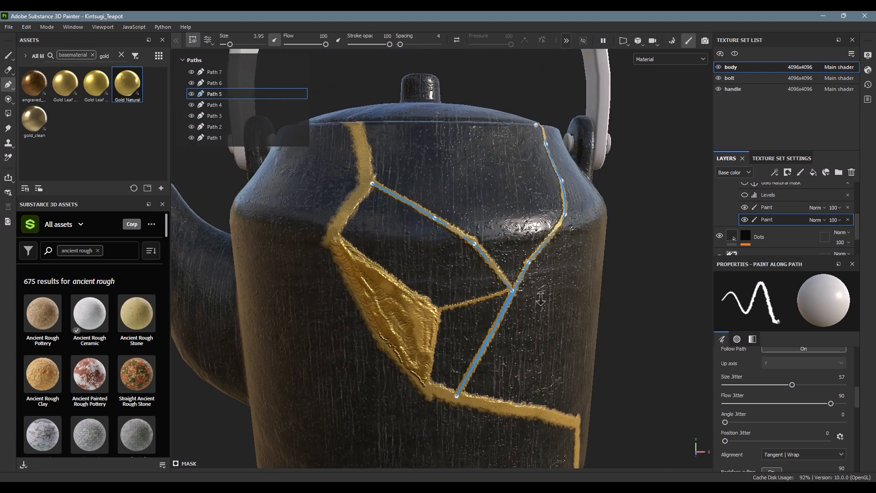
right_click_drag(541, 299, 591, 280, "alt")
left_click_drag(591, 279, 641, 235, "alt")
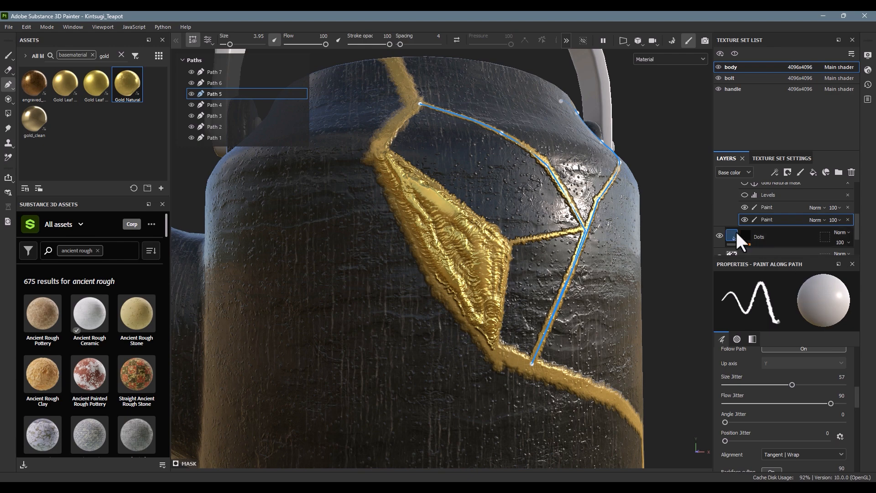
Step: Show the Levels effect again, toggling it to compare the shard with and without it
left_click(743, 192)
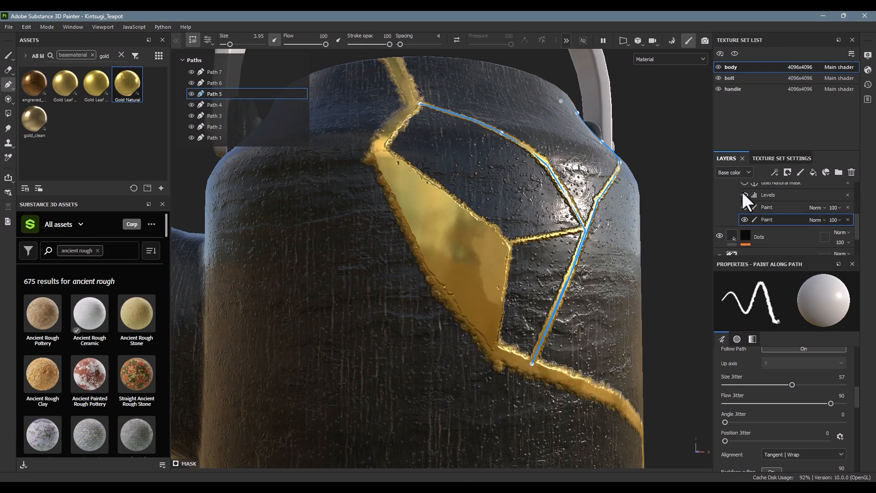
left_click(743, 192)
left_click(743, 192)
left_click(743, 192)
left_click(743, 192)
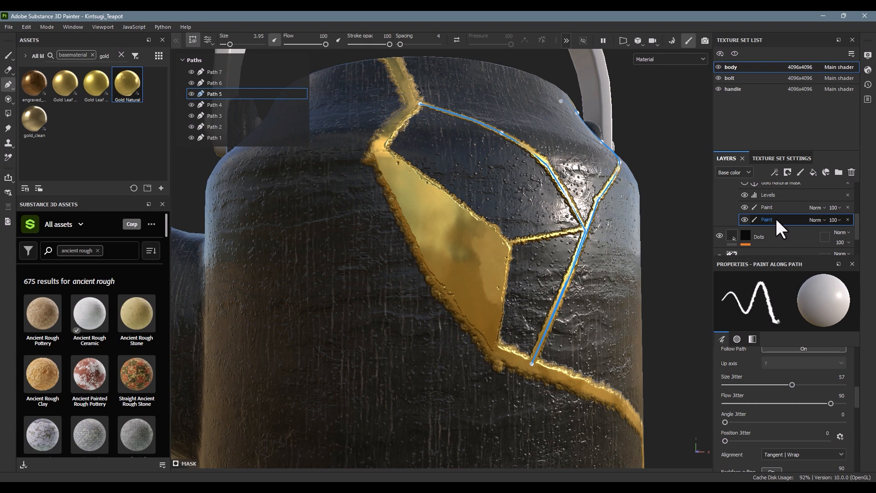
Step: Select Path 1 of the lower Paint effect and review its brush, alpha and grayscale settings
scroll(772, 401, "up", 5)
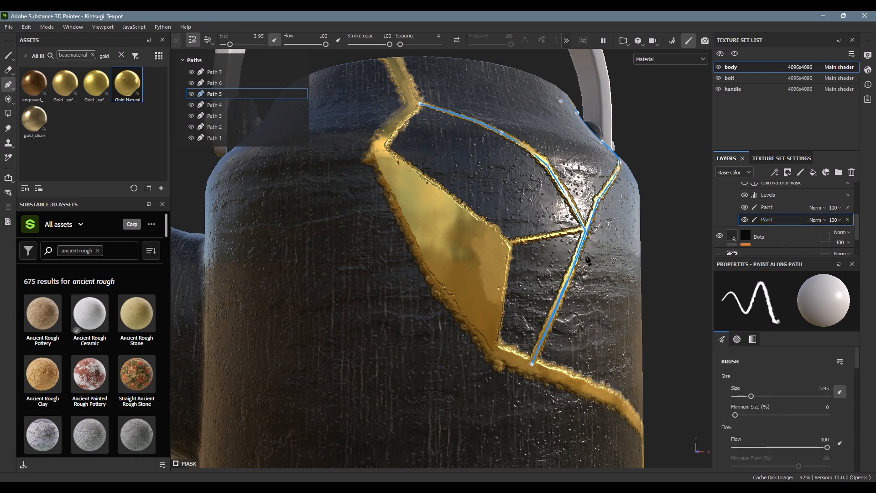
left_click(215, 137)
scroll(782, 376, "down", 3)
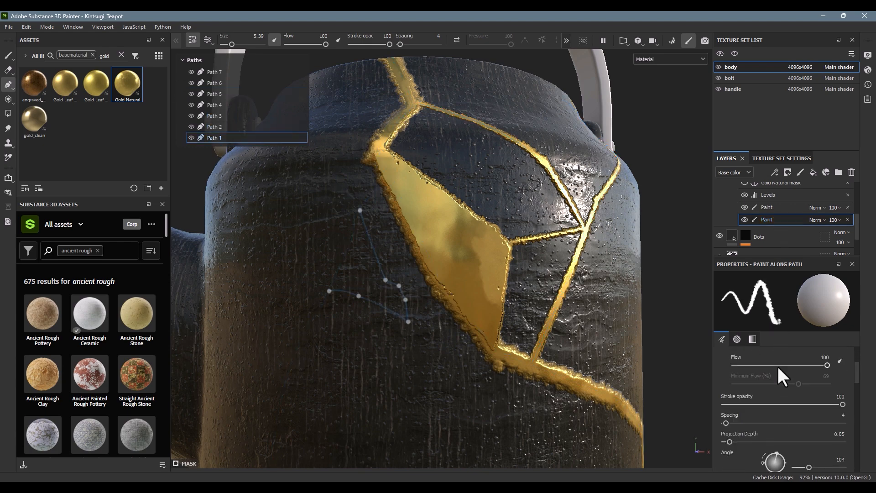
scroll(776, 365, "down", 8)
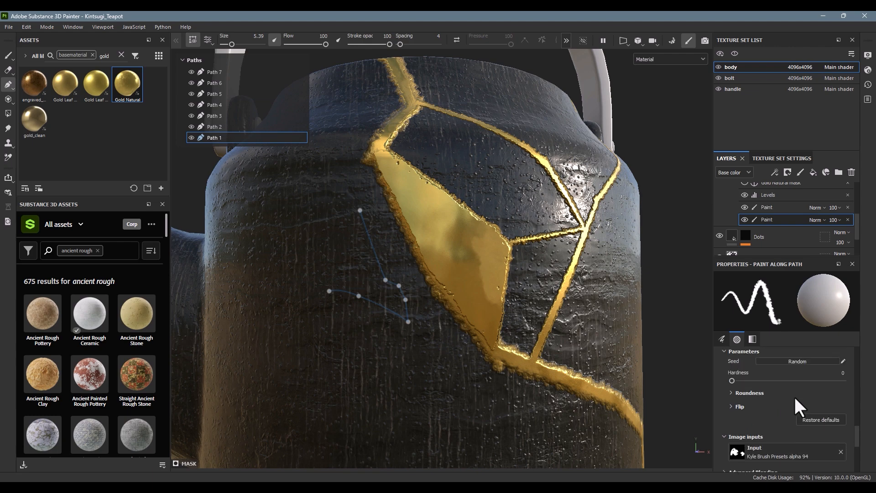
scroll(794, 395, "down", 3)
scroll(767, 397, "up", 2)
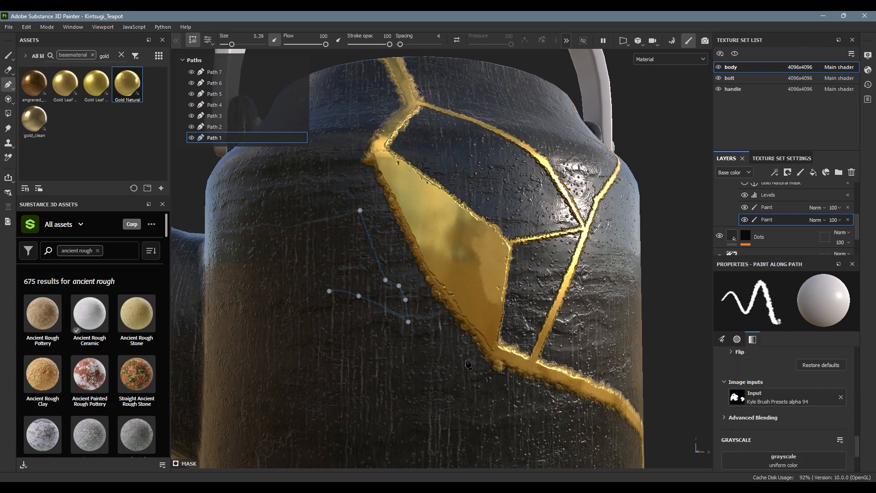
Step: Clear the gold search and base material filter, search the assets for "kyle", and browse the Photoshop brushes
left_click(121, 54)
left_click(30, 54)
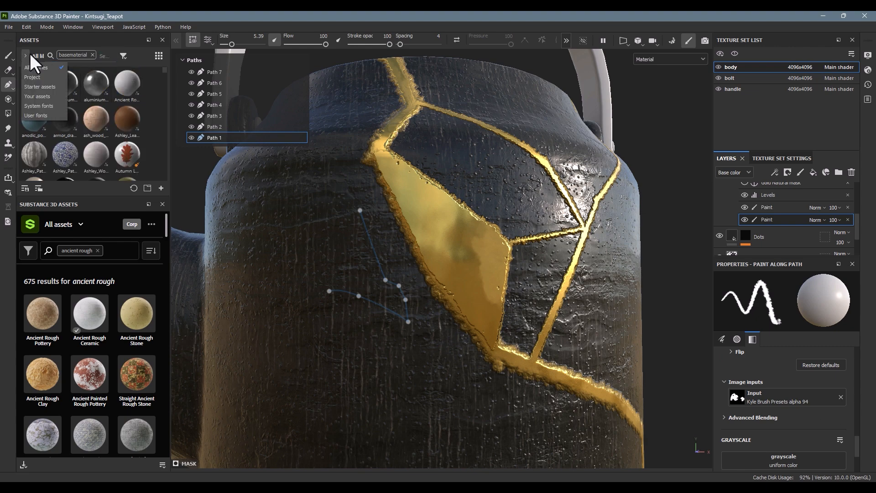
left_click(30, 54)
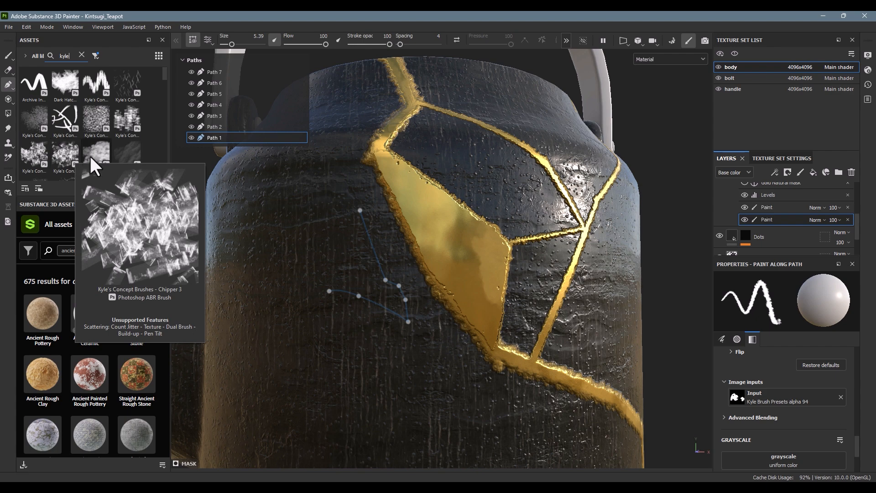
scroll(90, 155, "down", 3)
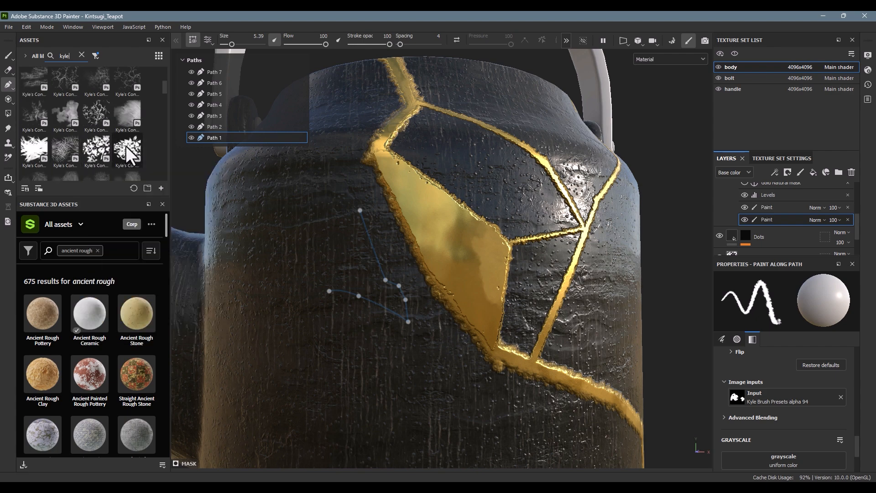
scroll(126, 147, "down", 5)
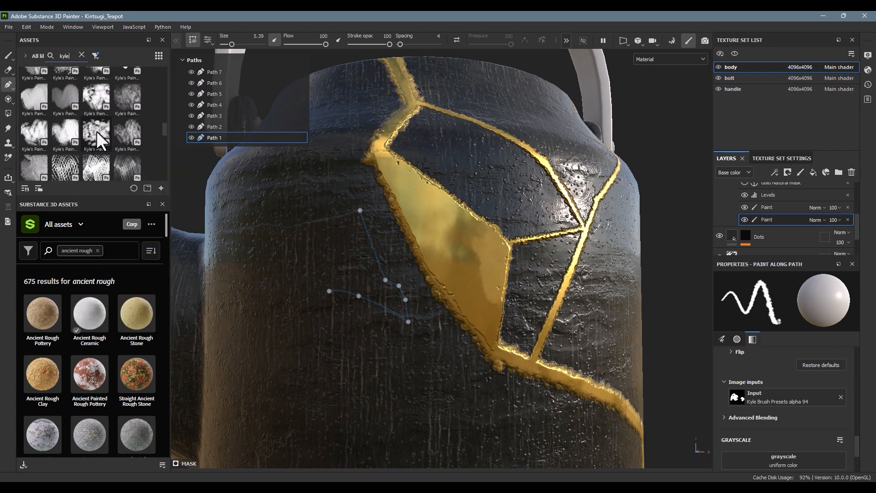
mouse_move(96, 131)
Step: Toggle the Levels effect in the original Gold Natural mask off and on, and inspect the gold shard closely
scroll(810, 196, "up", 1)
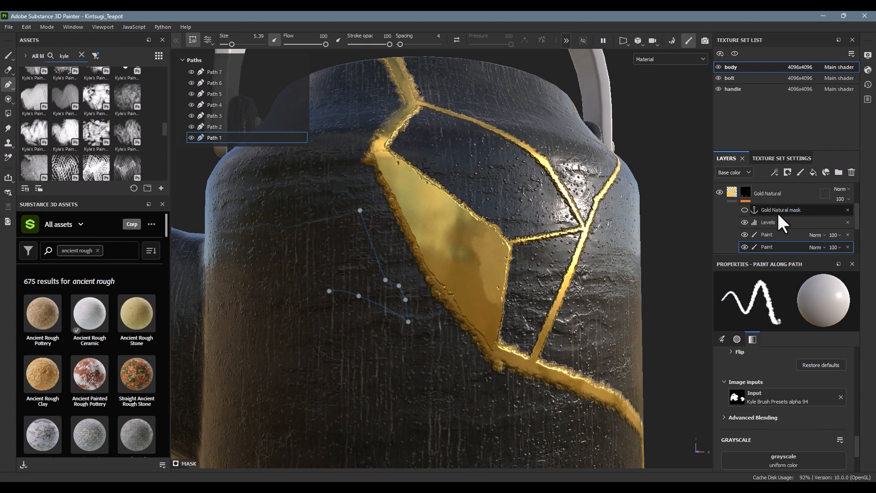
left_click(745, 222)
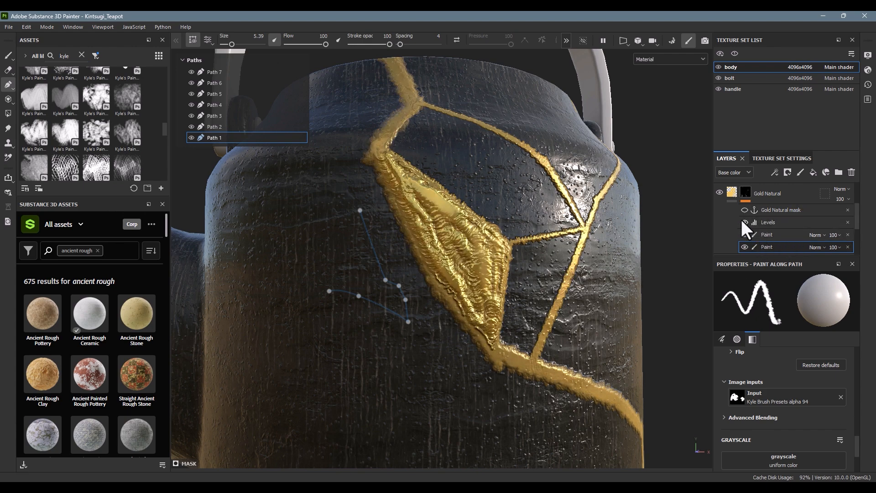
left_click(744, 222)
left_click_drag(439, 181, 458, 225, "alt")
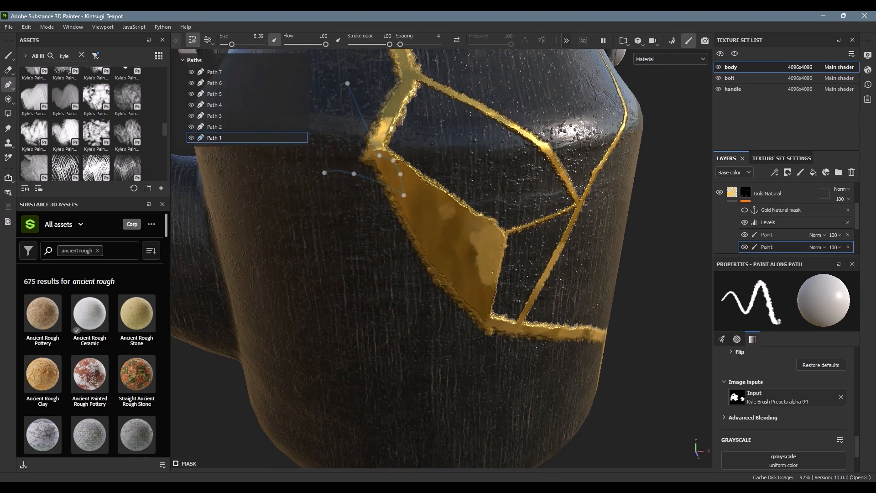
Step: Review the Levels effect's settings and the references of the Gold Natural mask anchor point
left_click(776, 222)
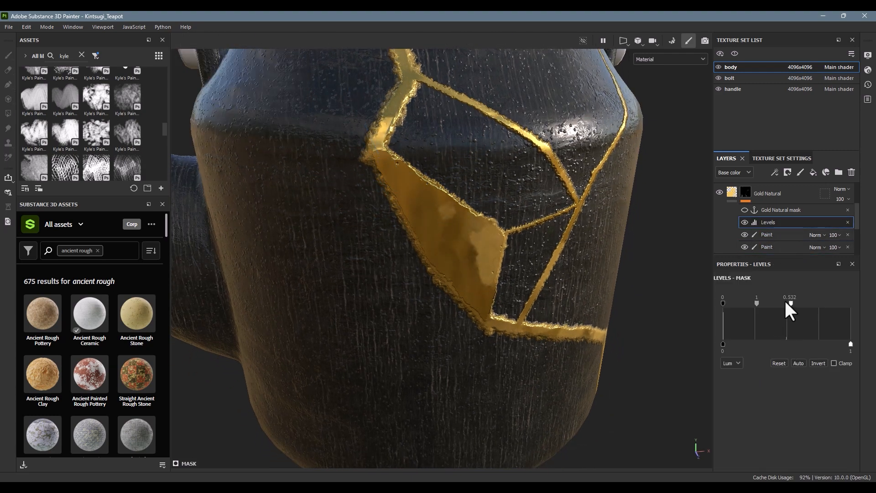
mouse_move(785, 302)
left_mouse_down()
mouse_move(856, 304)
mouse_move(791, 307)
left_mouse_up()
scroll(748, 211, "up", 2)
left_click(770, 238)
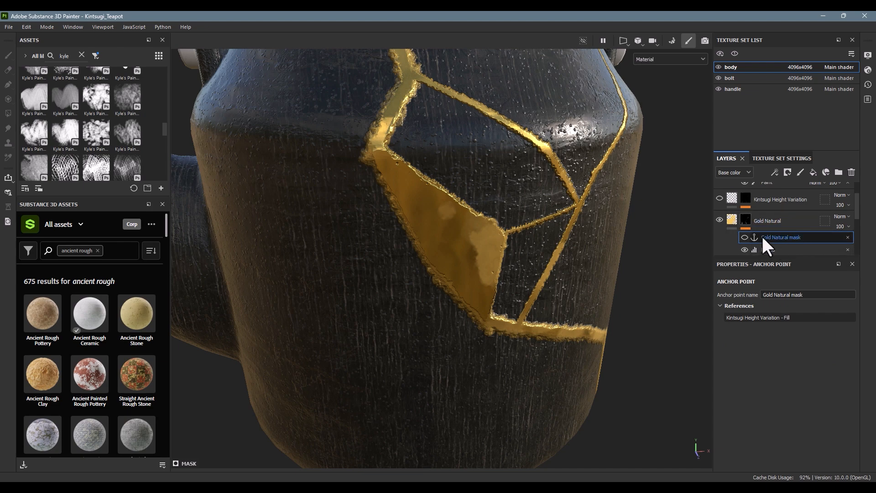
Step: Select the Kintsugi Height Variation mask, show that layer, and inspect its relief on the gold shard
left_click(746, 194)
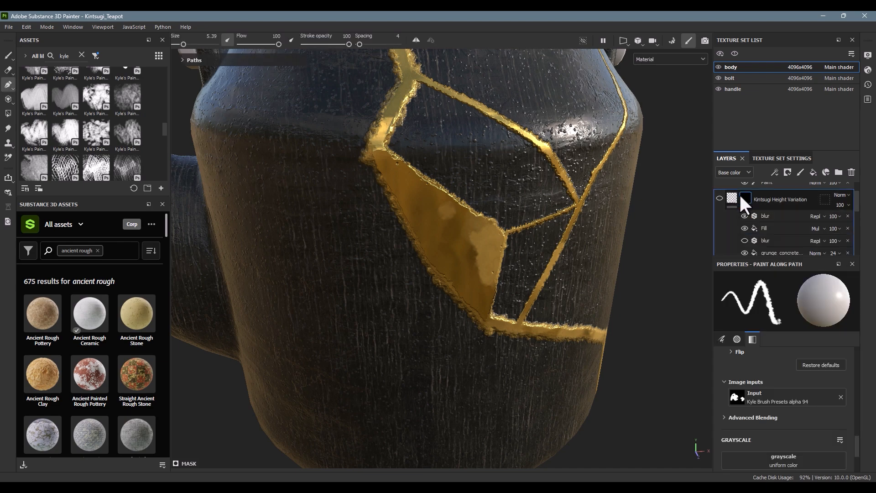
scroll(768, 226, "up", 1)
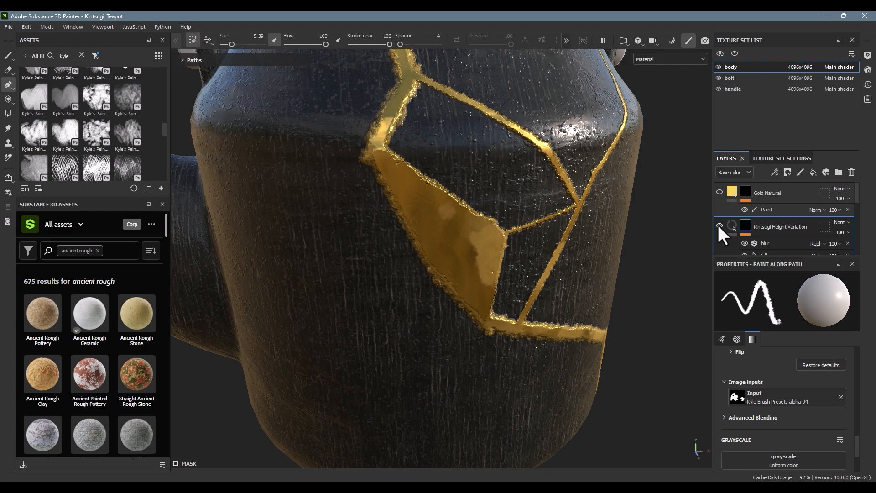
right_click_drag(444, 218, 598, 248, "alt")
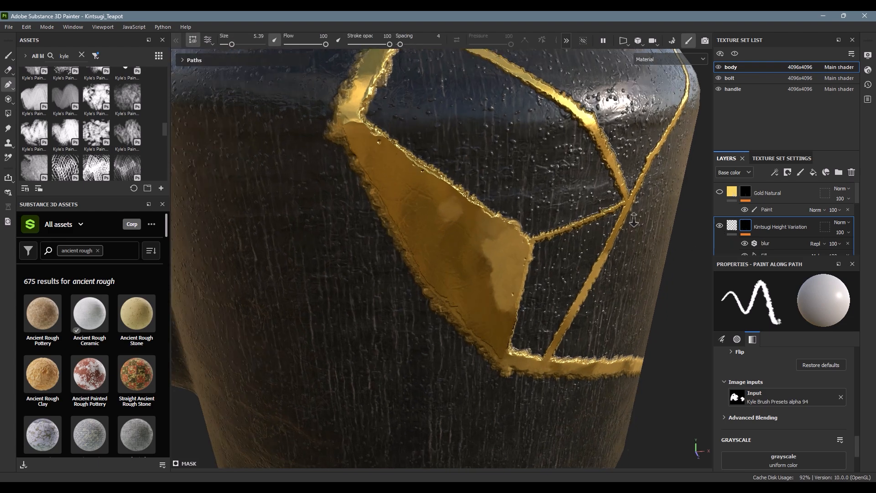
left_click_drag(605, 251, 576, 201, "alt")
right_click_drag(576, 201, 552, 180, "alt")
left_click_drag(551, 180, 546, 205, "alt")
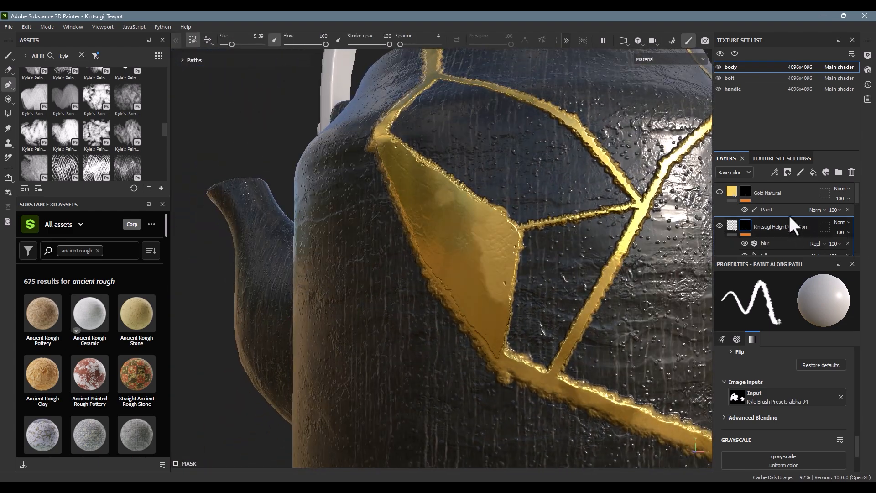
Step: Toggle the grunge_concrete fill in the Kintsugi Height Variation mask off and on, and hide all the mask's effects
scroll(771, 226, "down", 1)
scroll(770, 226, "down", 2)
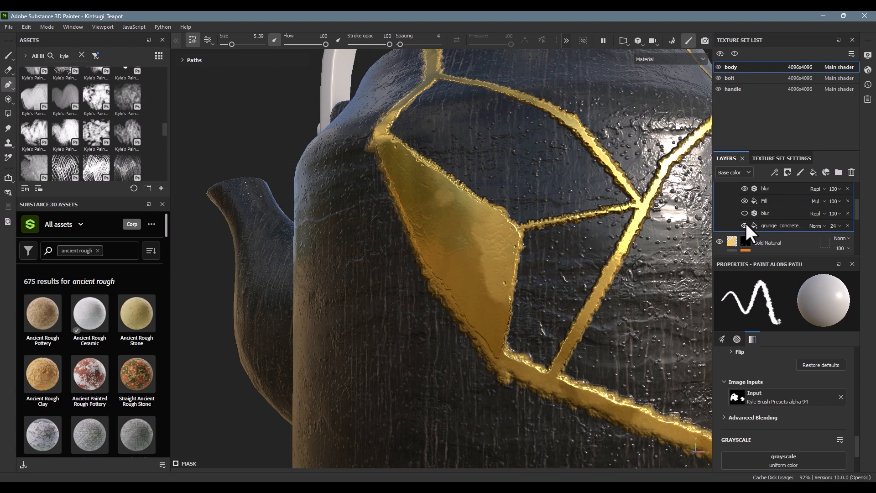
left_click(745, 223)
left_click(746, 224)
left_click_drag(743, 187, 743, 225)
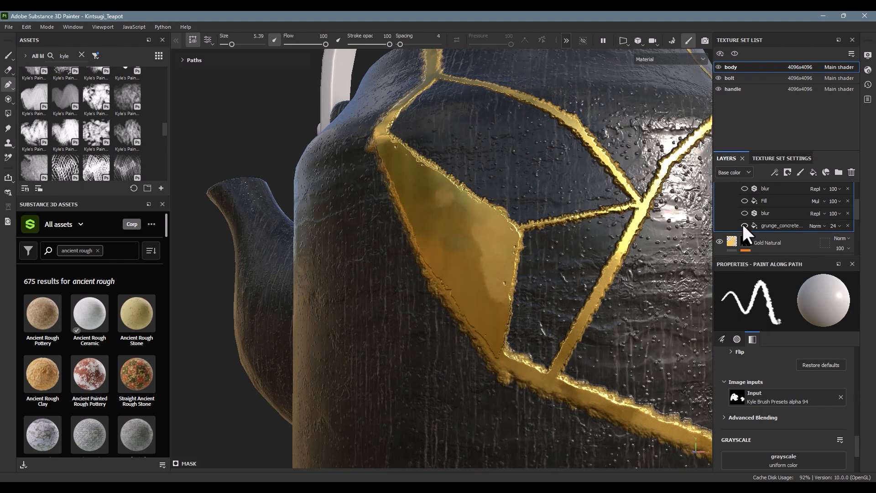
Step: Show the grunge_concrete fill and the multiplied Fill effect in the Kintsugi Height Variation mask, inspecting the surface between them
left_click(744, 225)
mouse_move(429, 243)
left_mouse_down("alt")
mouse_move(532, 251)
mouse_move(516, 247)
mouse_move(500, 270)
mouse_move(506, 252)
left_mouse_up("alt")
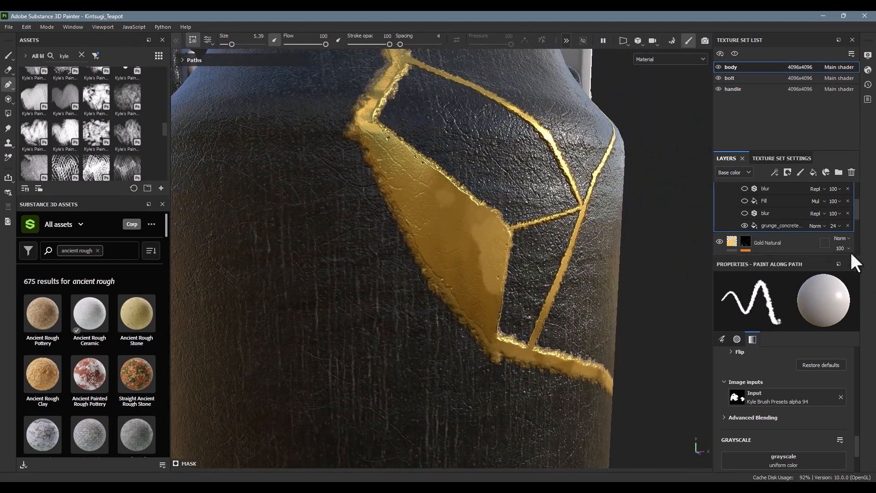
left_click(744, 201)
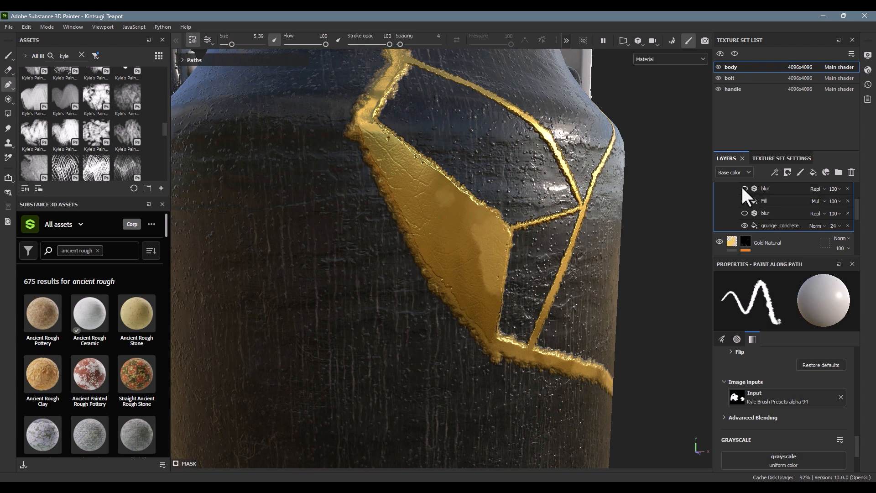
Step: Toggle the Kintsugi Height Variation layer off and on, and compare the gold surface up close and across the whole teapot
left_click_drag(504, 201, 430, 172, "alt")
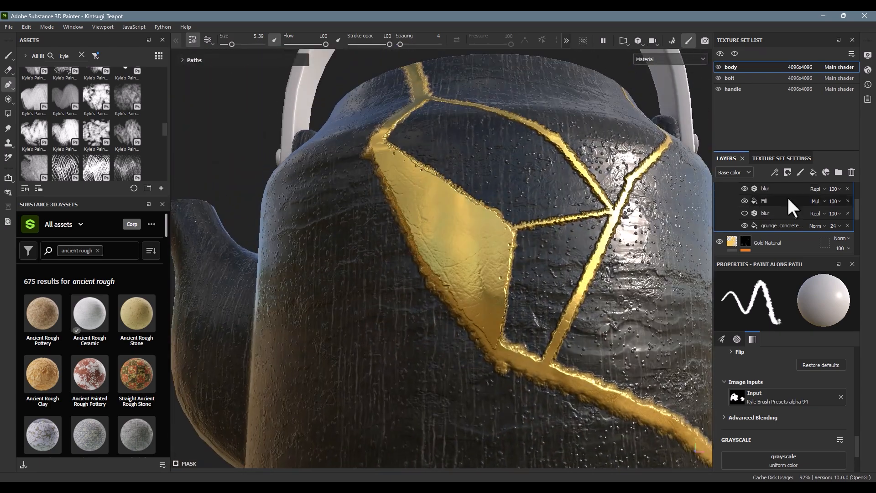
scroll(826, 206, "up", 2)
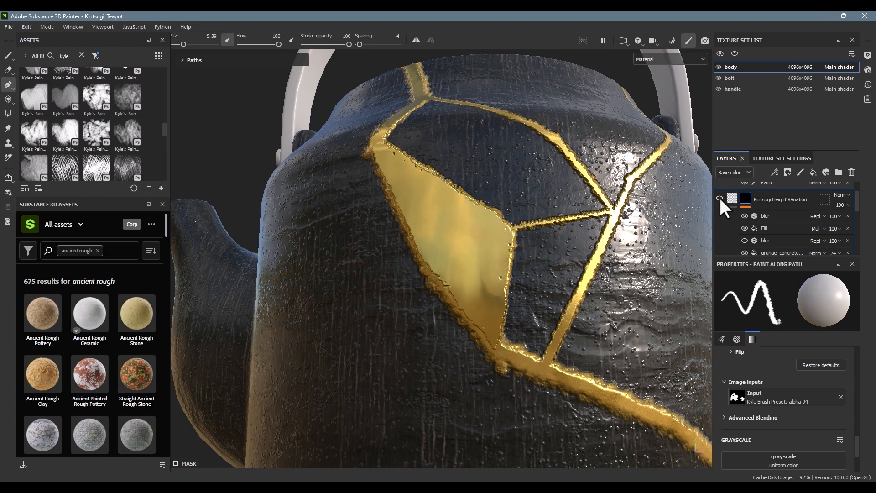
left_click_drag(630, 214, 485, 276, "alt")
scroll(605, 217, "down", 4)
right_click_drag(591, 252, 464, 236, "alt")
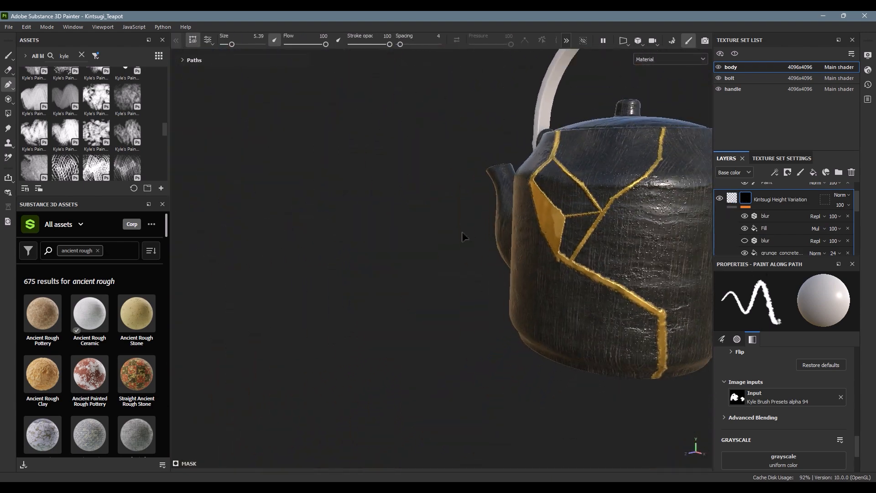
middle_click_drag(639, 241, 541, 279, "alt")
mouse_move(540, 280)
left_mouse_down("alt")
mouse_move(489, 280)
mouse_move(524, 276)
left_mouse_up("alt")
scroll(749, 217, "up", 1)
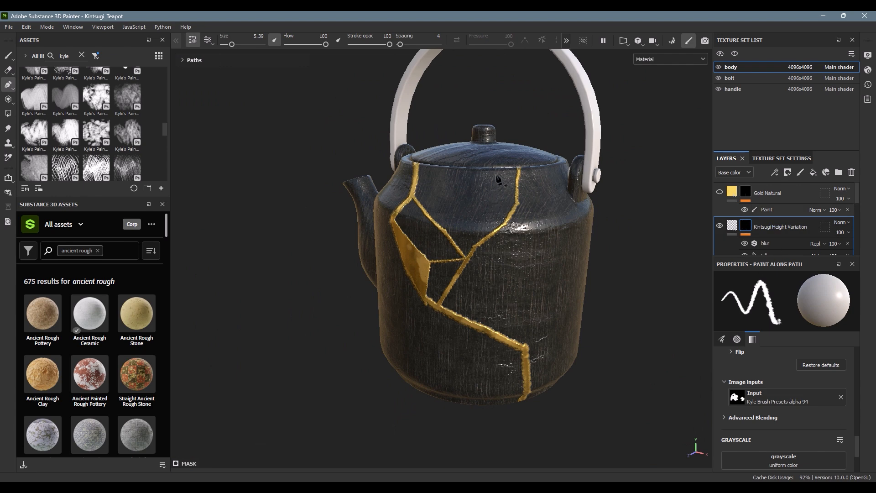
left_click_drag(499, 180, 553, 288, "alt")
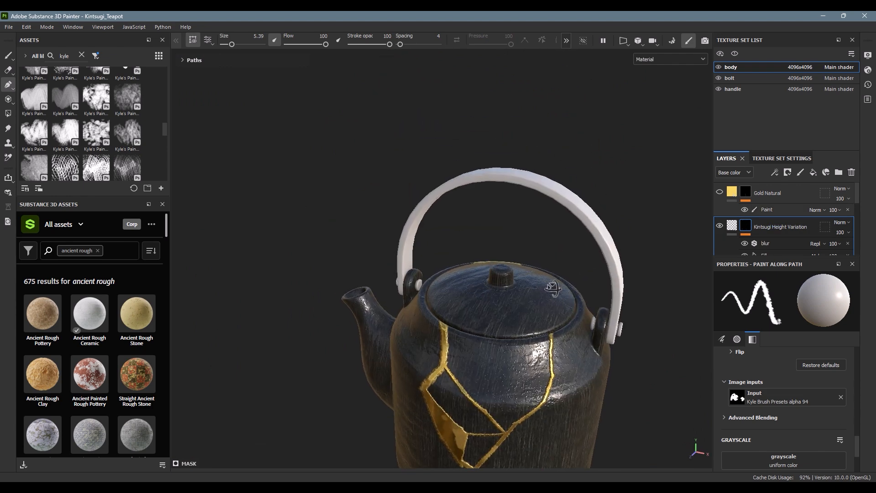
Step: Select the bolt texture set, show its Chrome Plated Clean layer, and inspect the metal bolt at the handle's end
left_click(741, 76)
left_click_drag(549, 253, 493, 231, "alt")
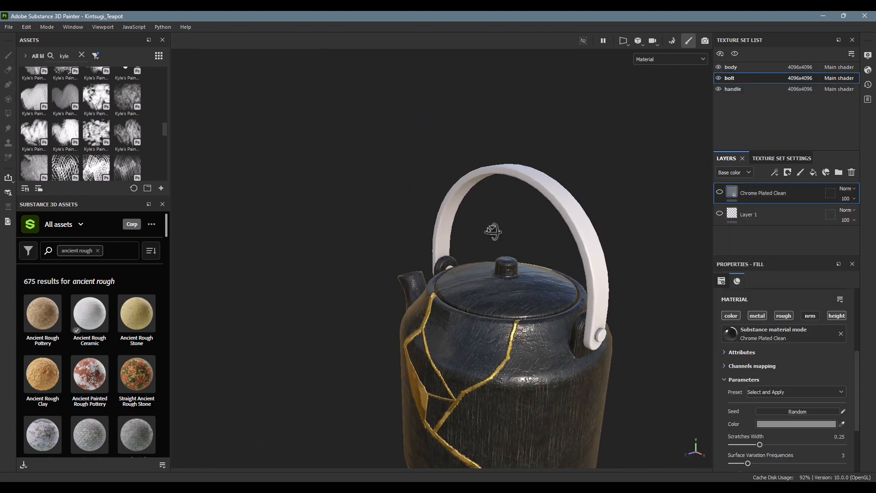
left_click(718, 192)
left_click_drag(602, 264, 510, 207, "alt")
middle_click_drag(509, 207, 399, 196, "alt")
right_click_drag(399, 197, 791, 247, "alt")
mouse_move(607, 287)
left_mouse_down("alt")
mouse_move(683, 313)
mouse_move(607, 297)
left_mouse_up("alt")
middle_click_drag(607, 296, 562, 224, "alt")
right_click_drag(562, 223, 668, 246, "alt")
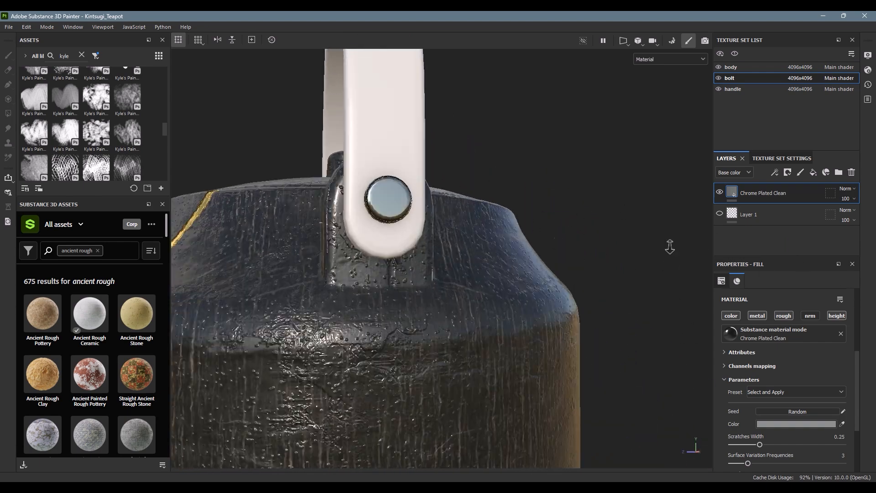
left_click_drag(669, 246, 726, 279, "alt")
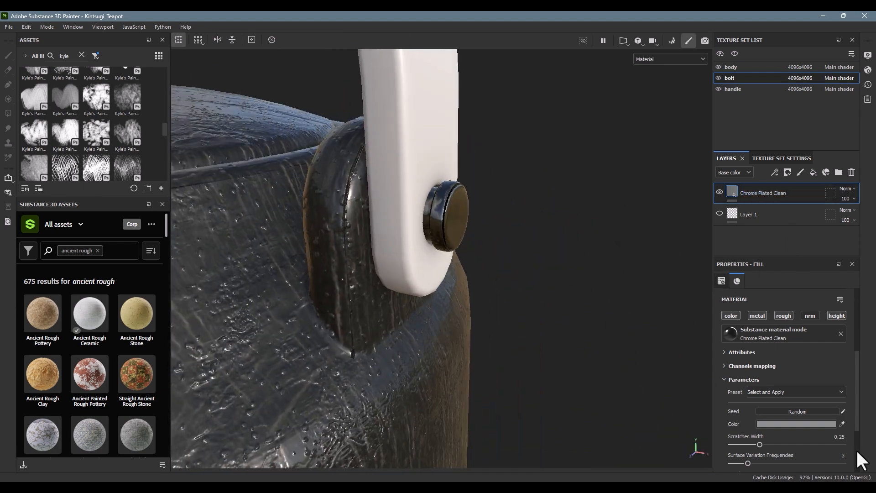
Step: Select the handle texture set and show its JR_Ebony Leather Vintage folder
scroll(439, 242, "down", 10)
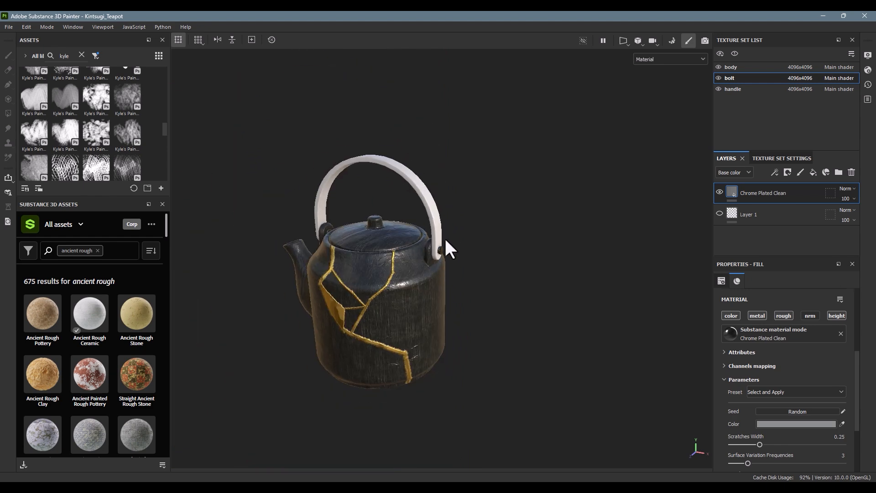
left_click_drag(447, 239, 516, 250, "alt")
middle_click_drag(516, 249, 510, 295, "alt")
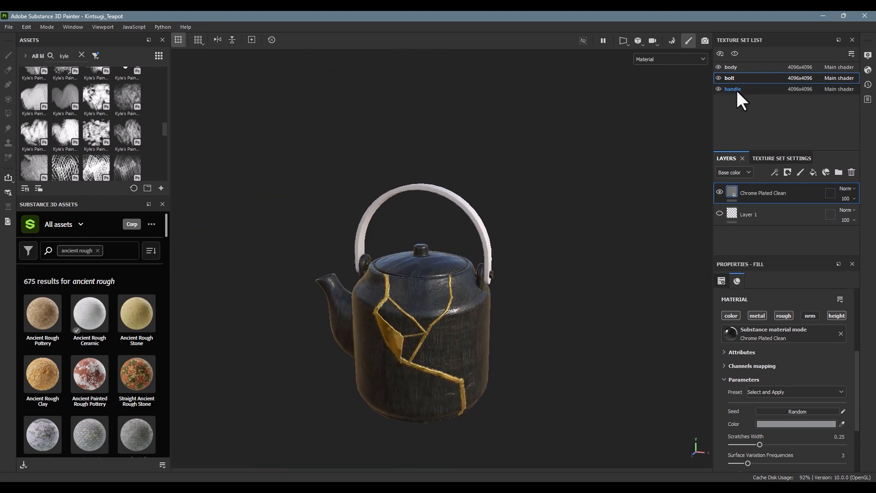
right_click_drag(442, 209, 605, 209, "alt")
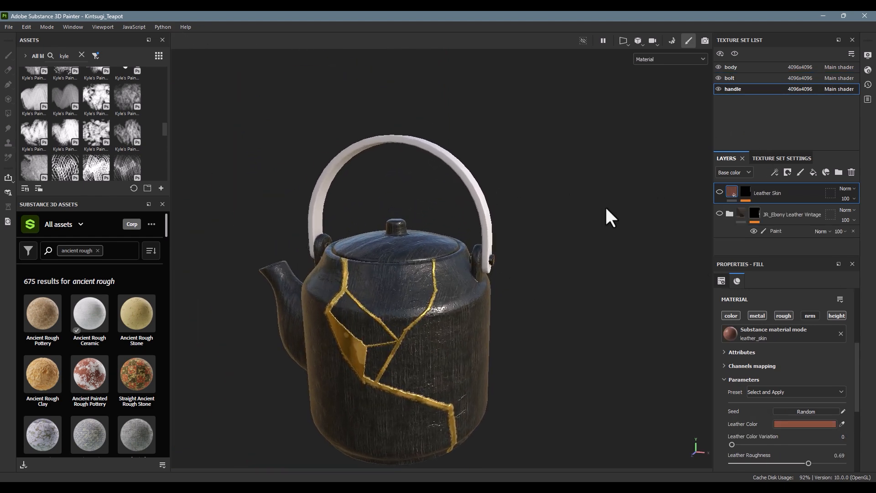
left_click_drag(605, 209, 549, 186, "alt")
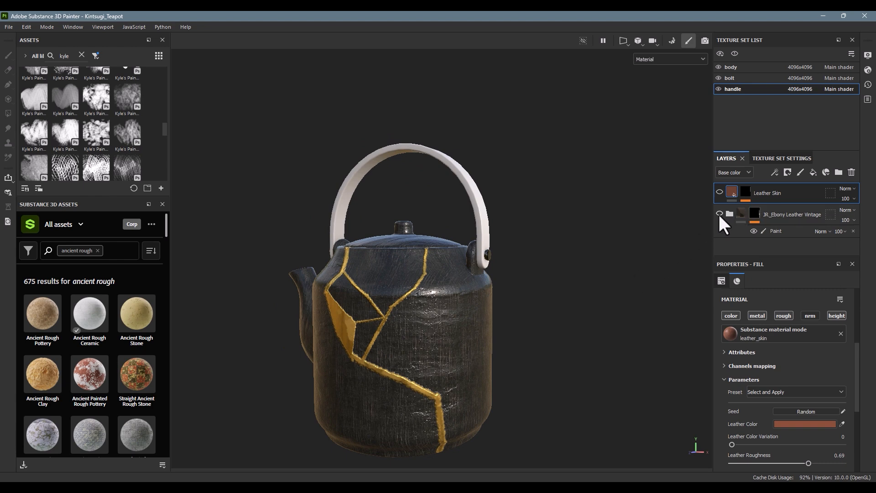
left_click_drag(556, 191, 371, 297, "alt")
middle_click_drag(371, 297, 343, 243, "alt")
right_click_drag(344, 243, 446, 243, "alt")
middle_click_drag(445, 242, 436, 338, "alt")
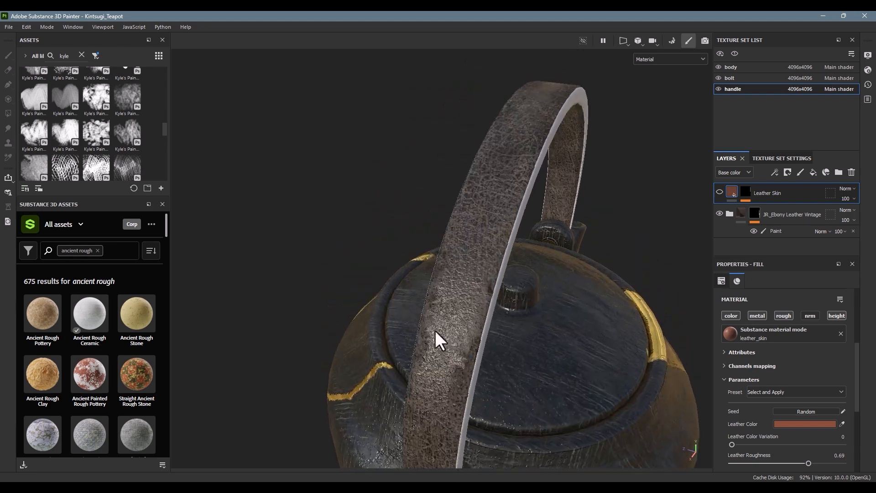
Step: Examine the vintage leather's grain and roughness on the handle's outer and inner faces from several angles
left_click_drag(436, 338, 533, 344, "alt")
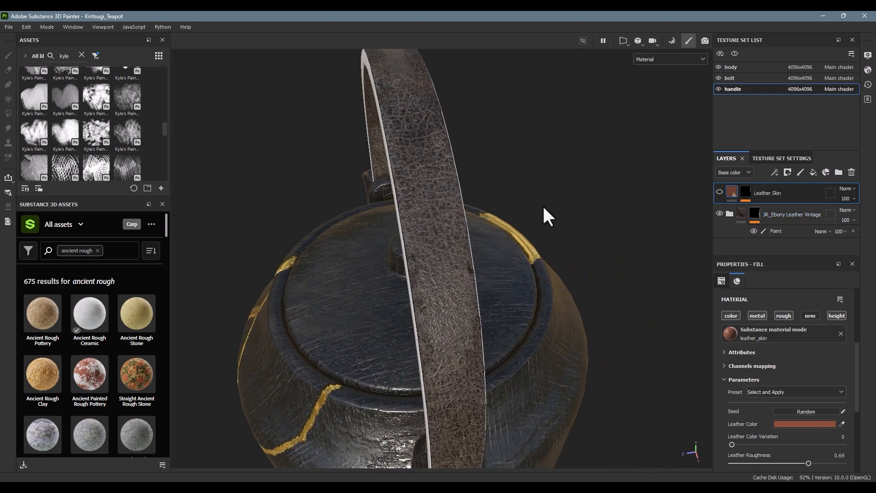
middle_click_drag(465, 169, 466, 319, "alt")
left_click_drag(466, 319, 352, 315, "alt")
middle_click_drag(306, 415, 358, 297, "alt")
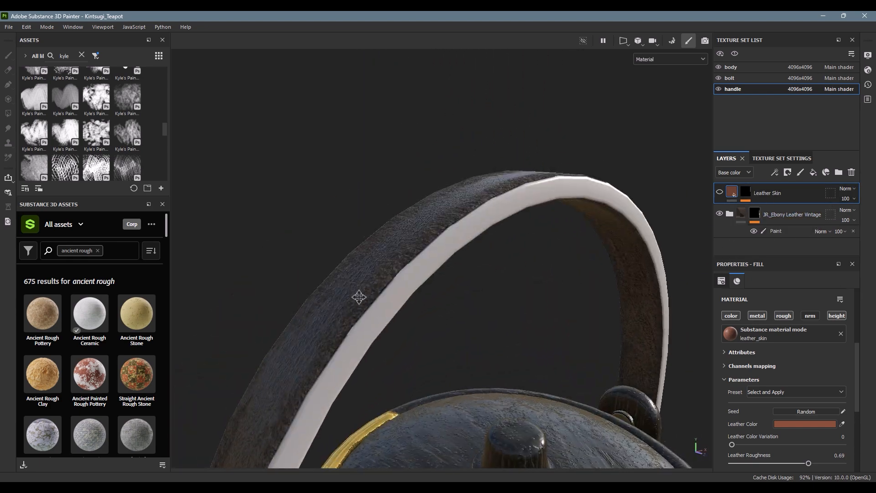
right_click_drag(358, 297, 445, 308, "alt")
middle_click_drag(445, 308, 496, 178, "alt")
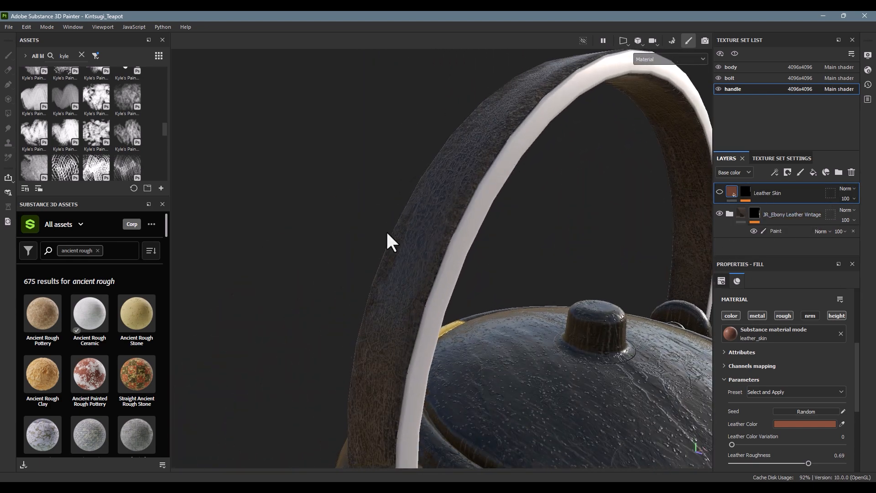
left_click_drag(388, 233, 556, 259, "alt")
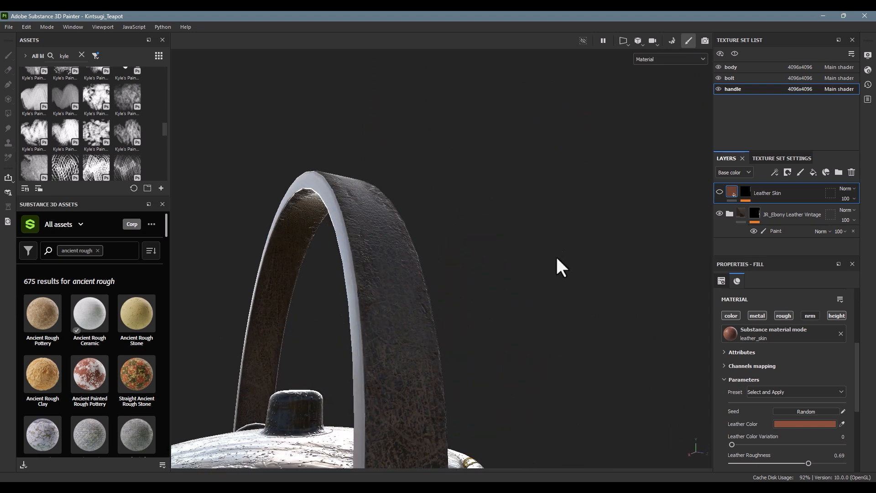
right_click_drag(555, 259, 461, 264, "alt")
left_click_drag(461, 265, 368, 234, "alt")
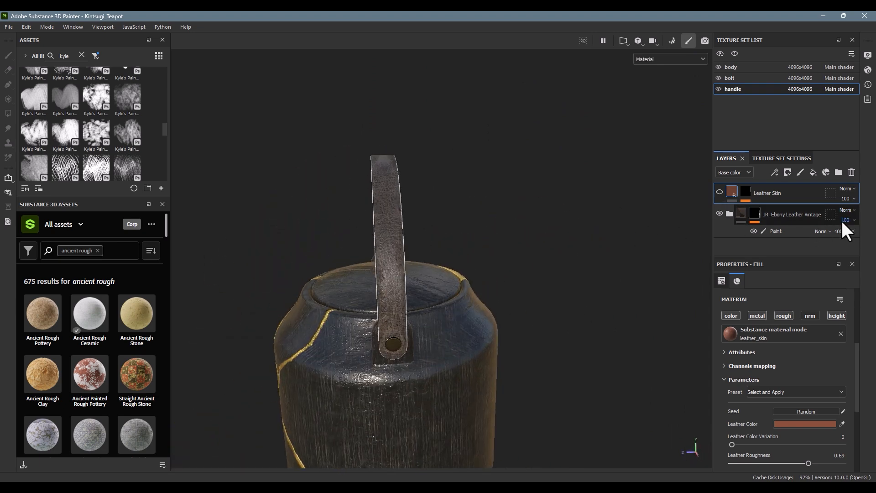
left_click_drag(348, 276, 328, 264, "alt")
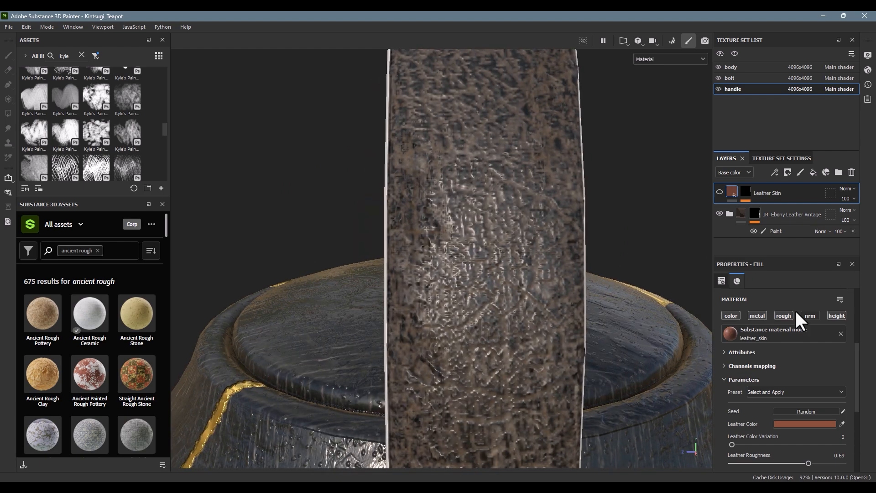
left_click_drag(684, 317, 398, 287, "alt")
right_click_drag(397, 285, 292, 274, "alt")
right_click_drag(490, 255, 304, 235, "alt")
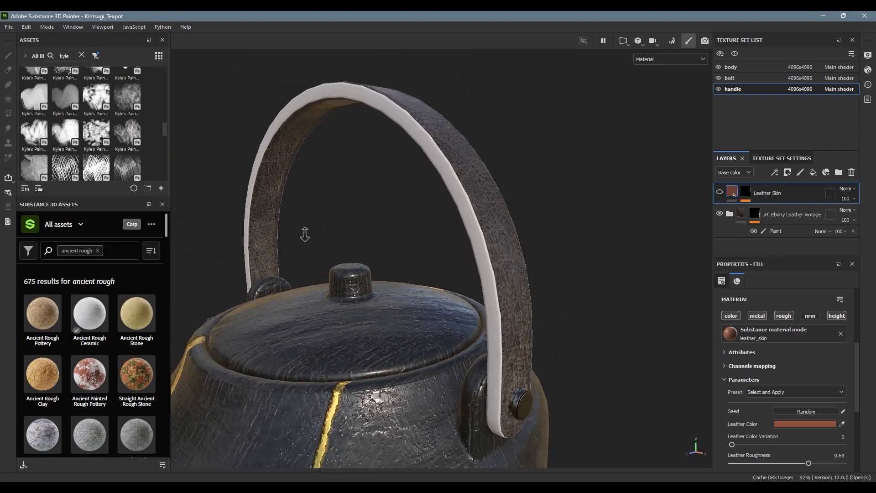
left_click_drag(305, 235, 499, 241, "alt")
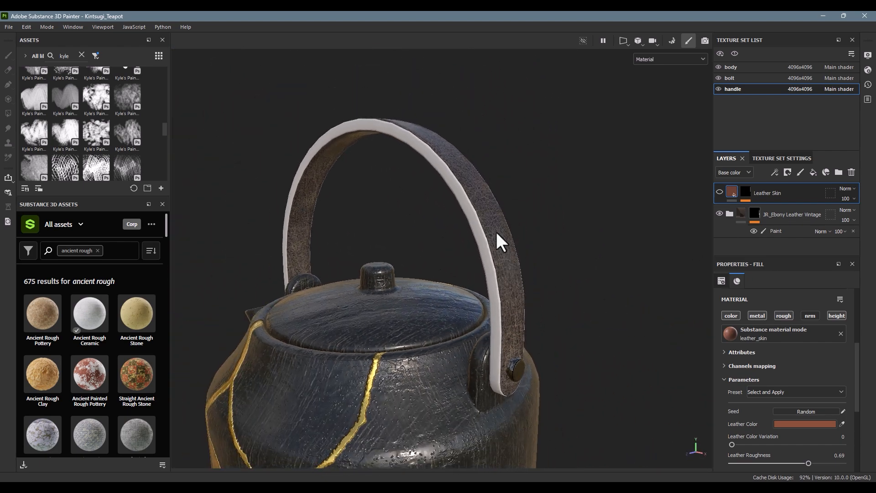
Step: Toggle the Leather Skin layer to preview it, select its mask, and leave both leather layers hidden
left_click(719, 192)
left_click(718, 192)
left_click(718, 192)
left_click(744, 192)
left_click_drag(588, 224, 577, 224, "alt")
left_click(719, 192)
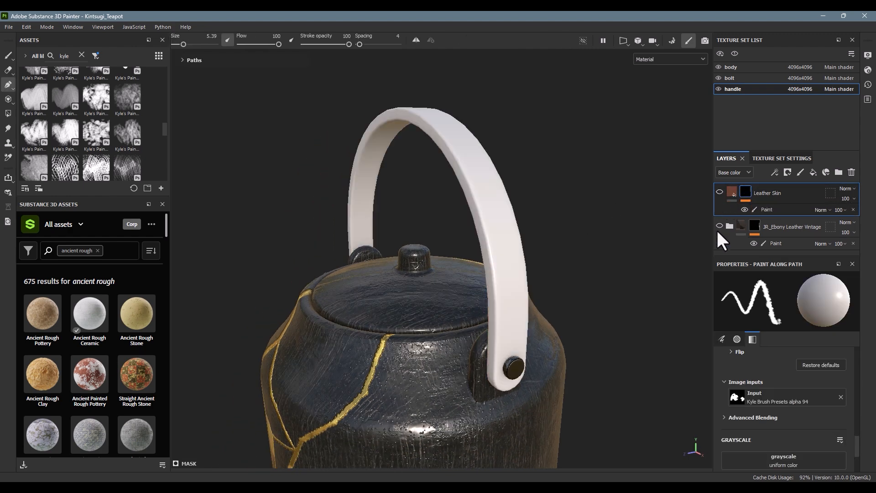
Step: Add a fill layer to the handle and set its base color to red FF0000
left_click(813, 172)
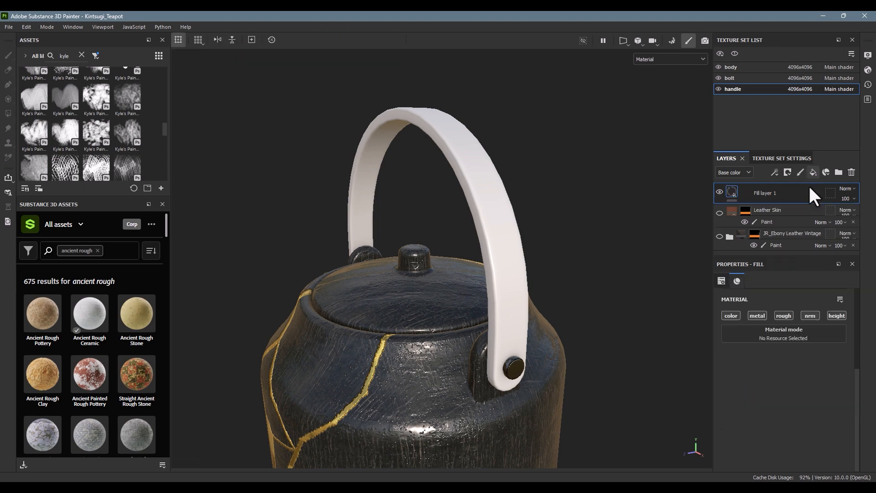
left_click(780, 386)
left_click_drag(751, 340, 780, 303)
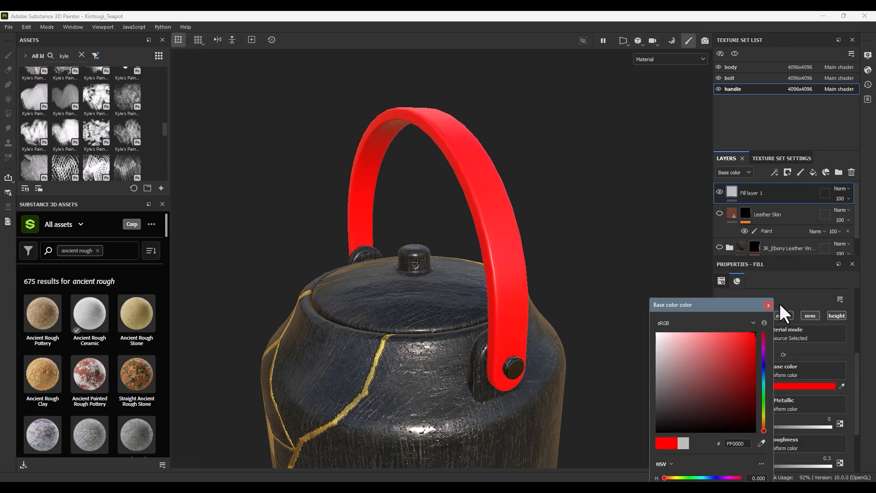
left_click(770, 304)
left_click_drag(613, 266, 553, 233, "alt")
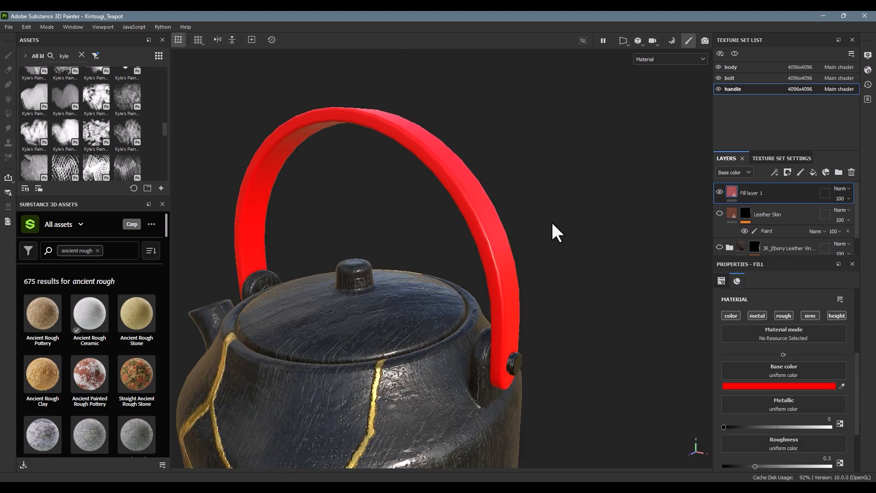
Step: Show the 3D and 2D views together and examine how the handle's faces are laid out as UV islands
key("F1")
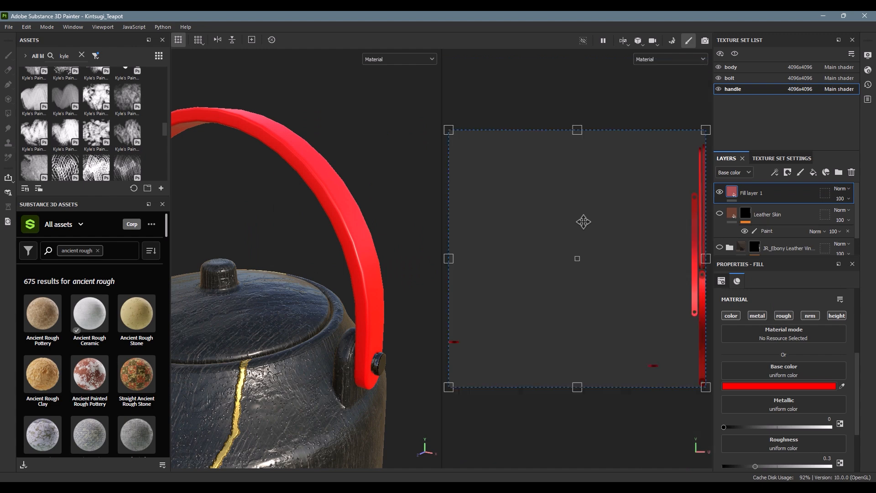
middle_click_drag(647, 218, 534, 218, "alt")
scroll(590, 261, "up", 3)
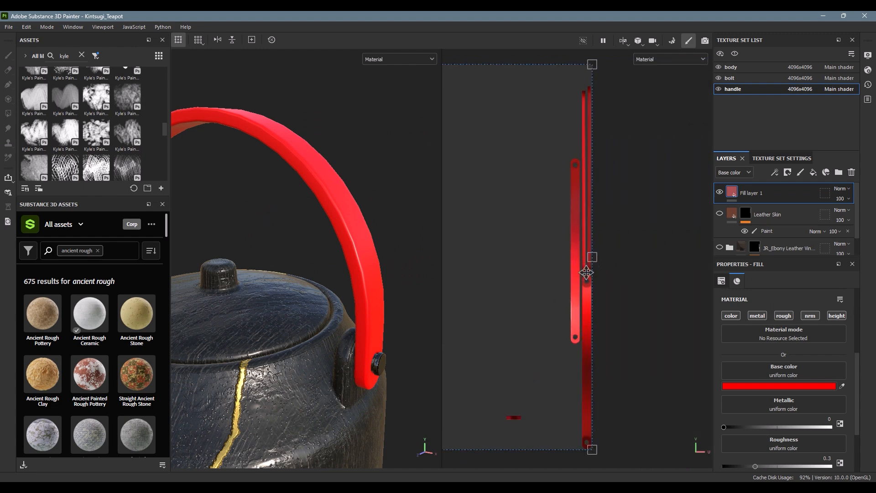
mouse_move(357, 211)
left_mouse_down("alt")
mouse_move(298, 210)
mouse_move(349, 209)
left_mouse_up("alt")
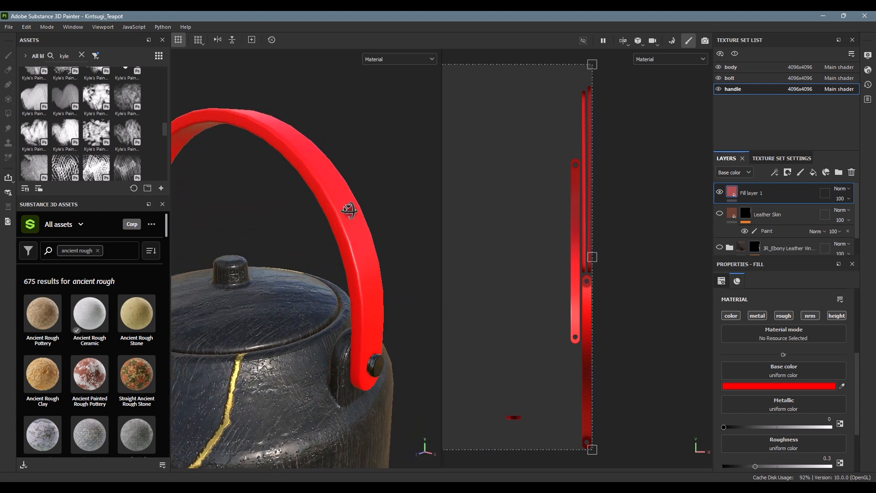
Step: Add a black mask to the red fill layer and a Paint effect inside that mask
left_click(787, 172)
left_click(795, 192)
left_click(775, 172)
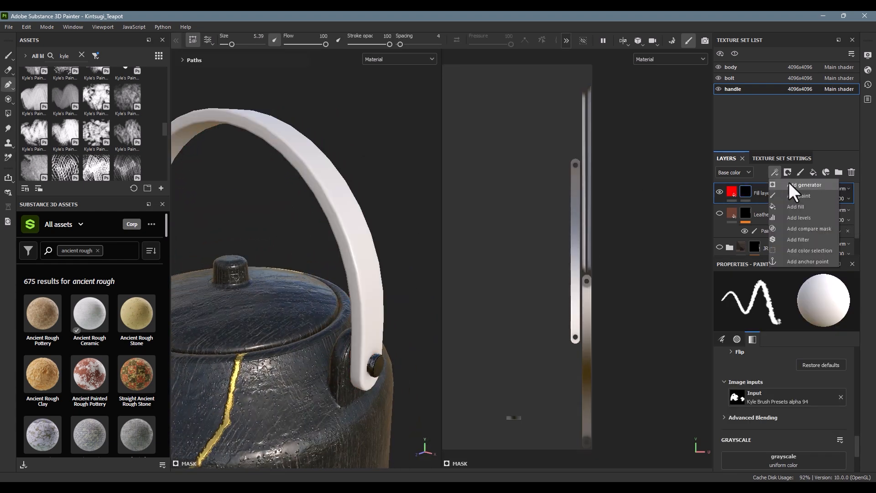
left_click(801, 197)
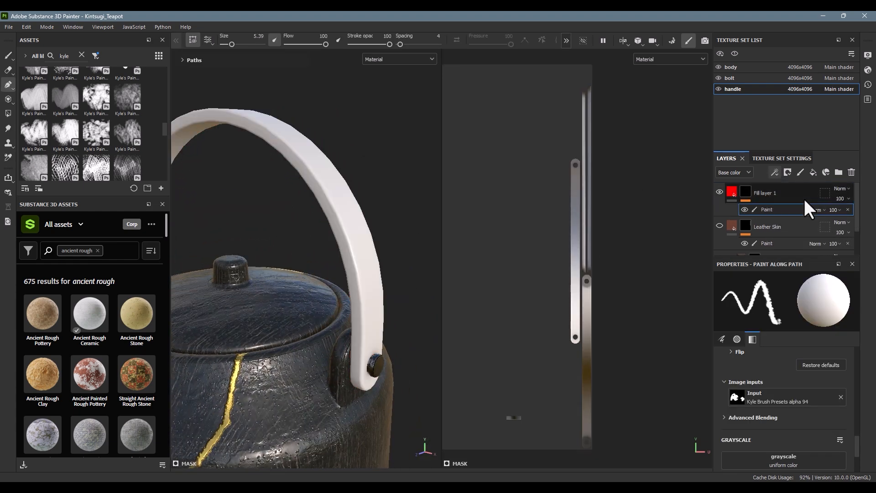
Step: Set Polygon Fill to whole UV islands, test it in the mask with fill colors 1 and 0, and return to the 3D view alone
left_click(7, 113)
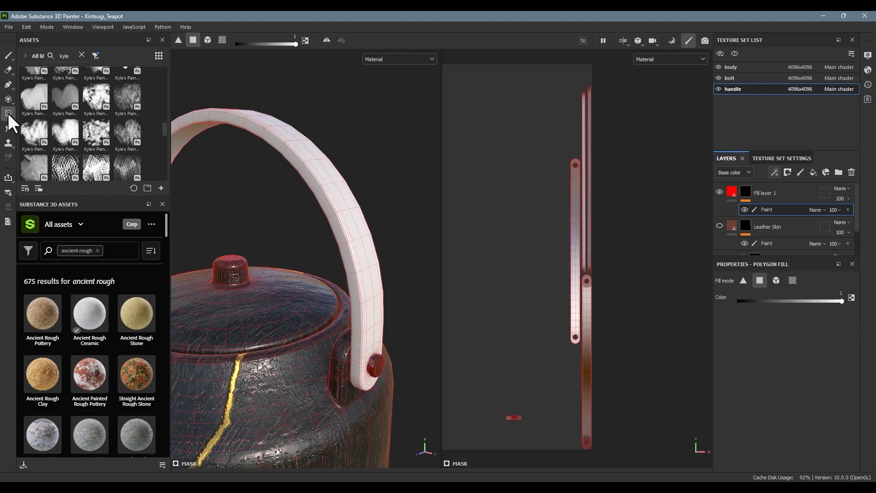
left_click(223, 40)
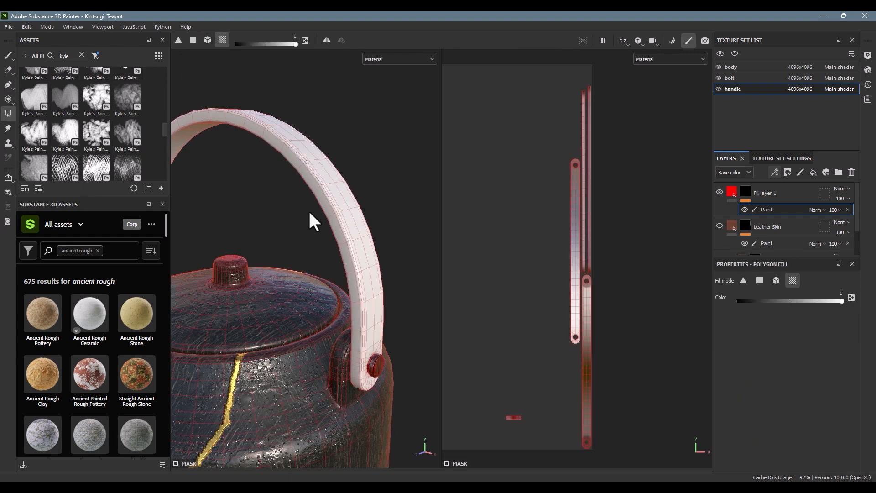
mouse_move(339, 226)
left_mouse_down()
mouse_move(351, 217)
mouse_move(365, 226)
mouse_move(344, 251)
left_mouse_up()
key("x")
key("F2")
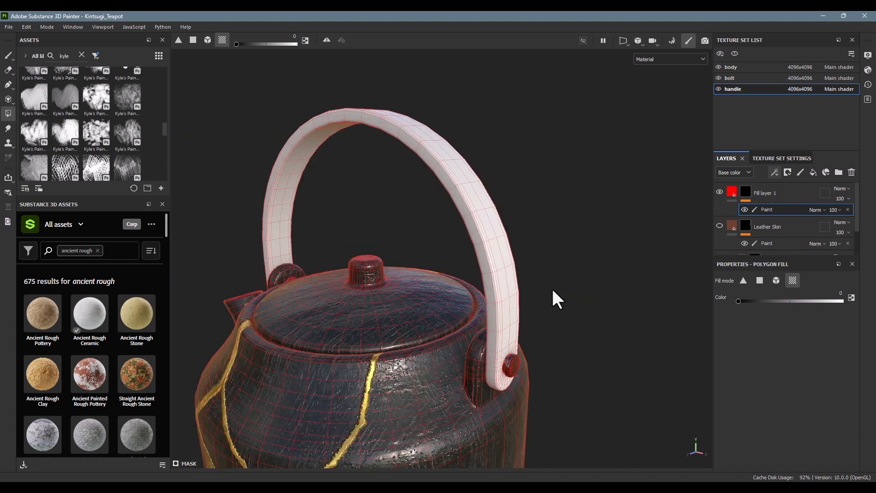
Step: Fill the handle's narrow side strips with color 1 in the red layer's mask, and hide that layer
left_click_drag(580, 283, 446, 236, "alt")
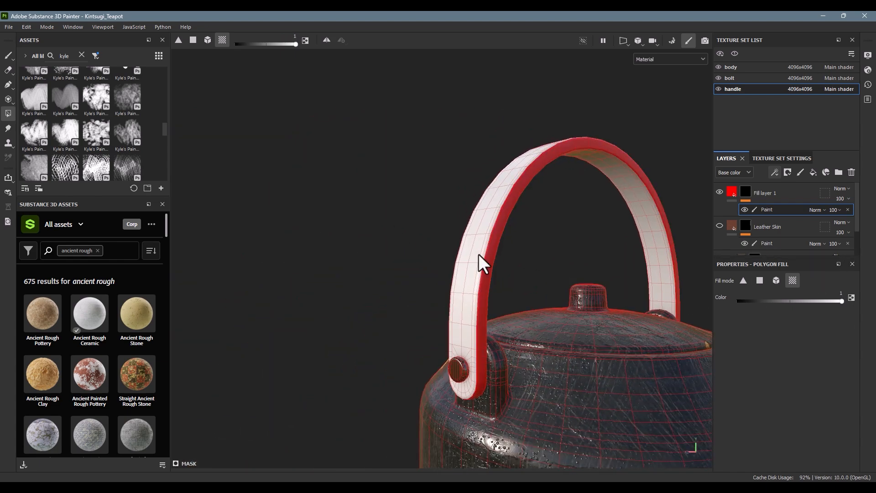
left_click_drag(480, 259, 590, 278, "alt")
left_click(454, 273)
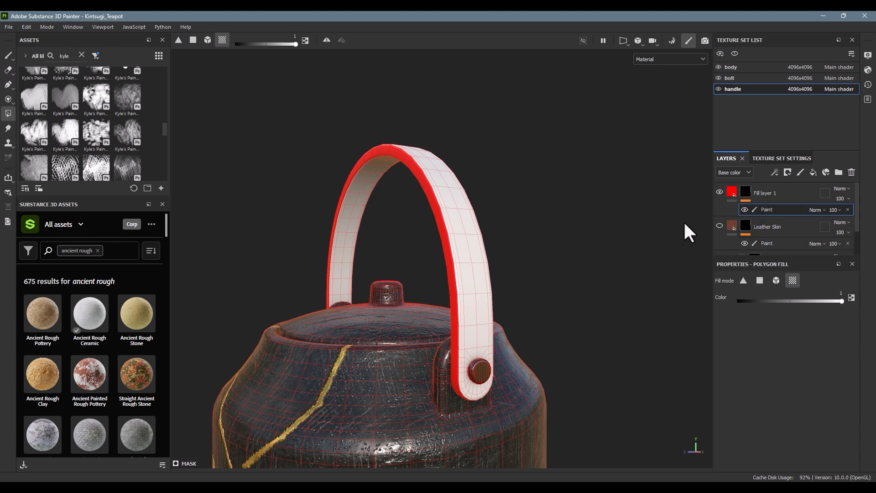
left_click(719, 193)
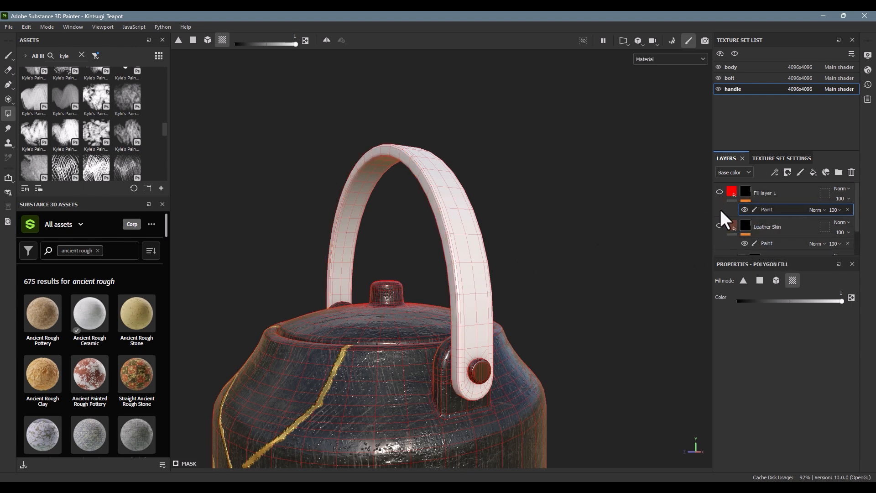
Step: Show the handle's hidden Leather Skin and ebony leather layers, and select the bolt texture set
left_click(719, 226)
scroll(718, 224, "down", 1)
left_click(720, 226)
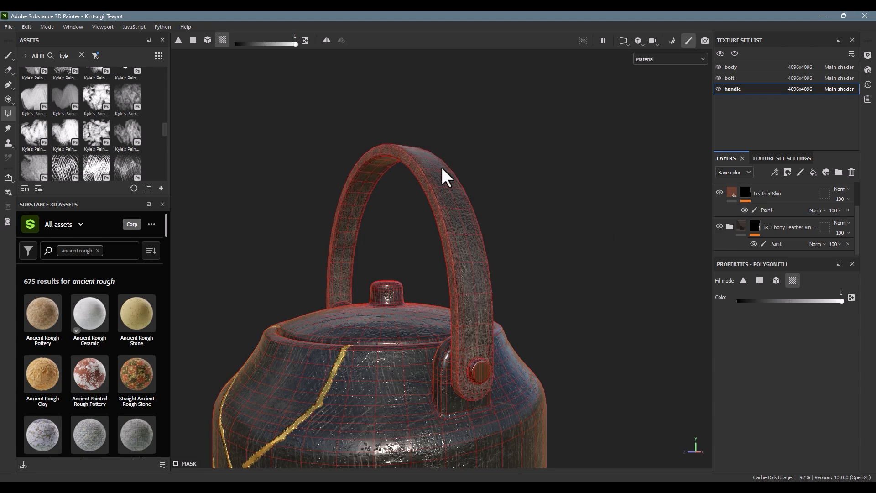
left_click_drag(446, 176, 604, 175, "alt")
left_click(729, 79)
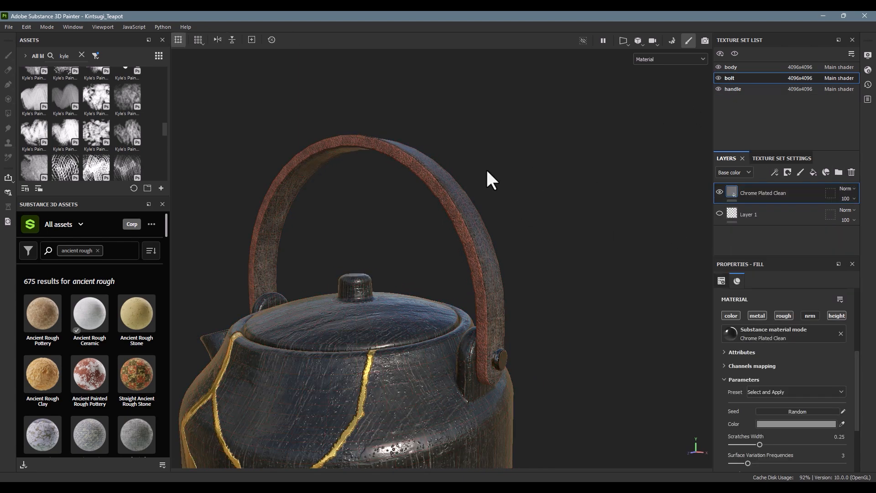
Step: Send the textured teapot to Substance 3D Stager
scroll(486, 168, "down", 5)
left_click_drag(390, 208, 553, 183, "alt")
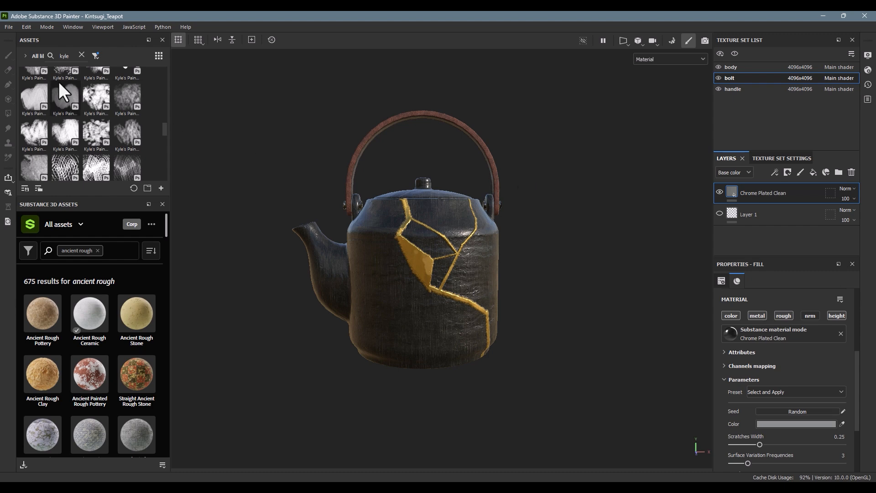
left_click(8, 27)
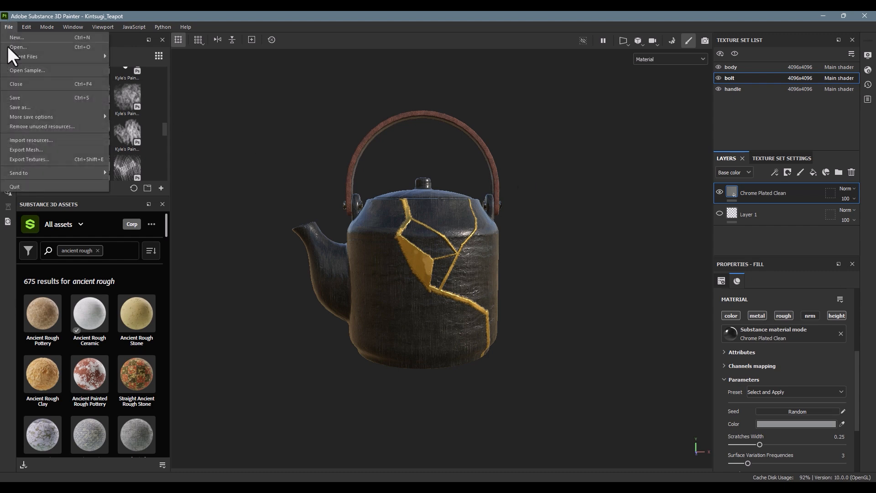
mouse_move(34, 168)
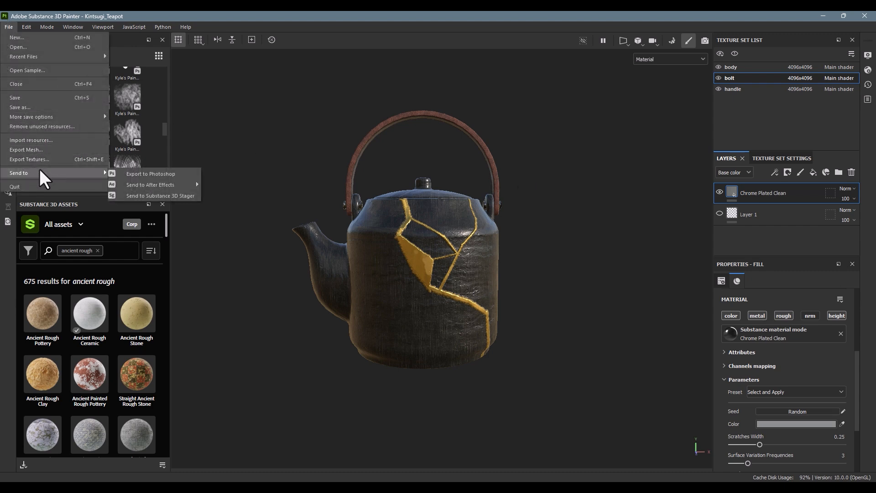
left_click(174, 195)
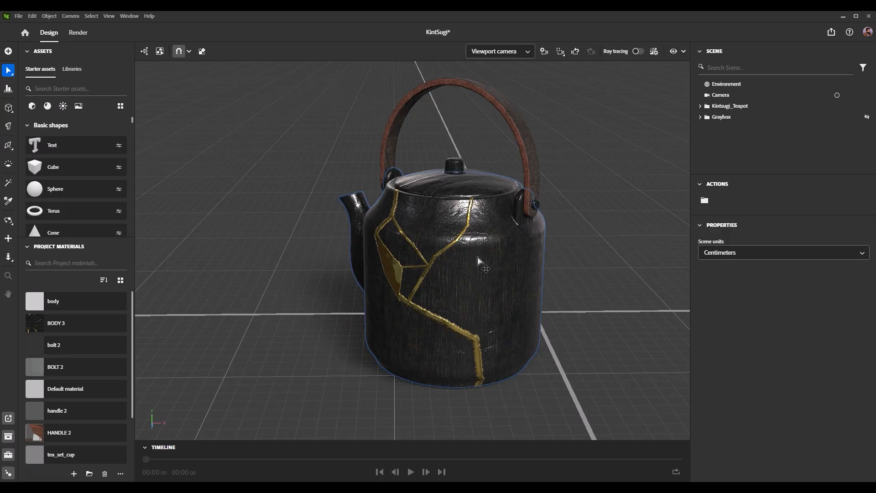
Step: Inspect the imported teapot in Stager, select the scene's camera object, and switch the view to Camera
left_click_drag(475, 256, 325, 275)
right_click_drag(326, 275, 559, 262)
scroll(538, 268, "down", 10)
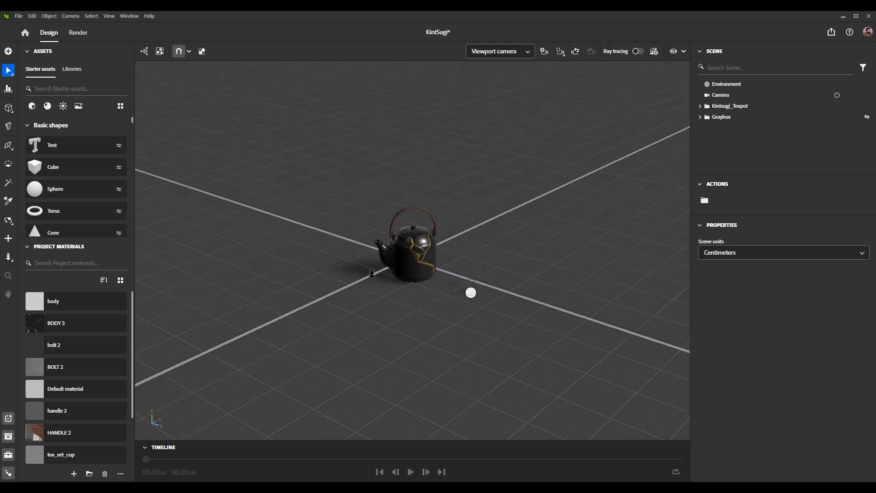
right_click_drag(373, 269, 365, 269)
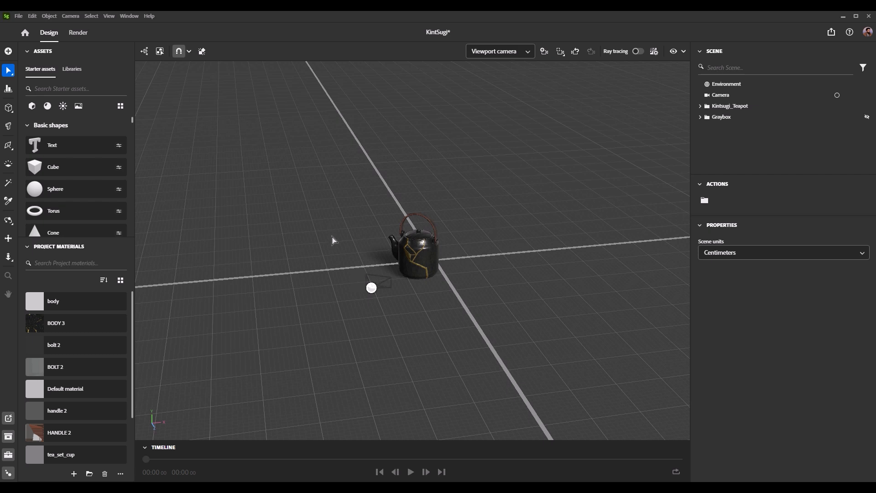
scroll(332, 237, "up", 5)
right_click_drag(444, 259, 435, 228)
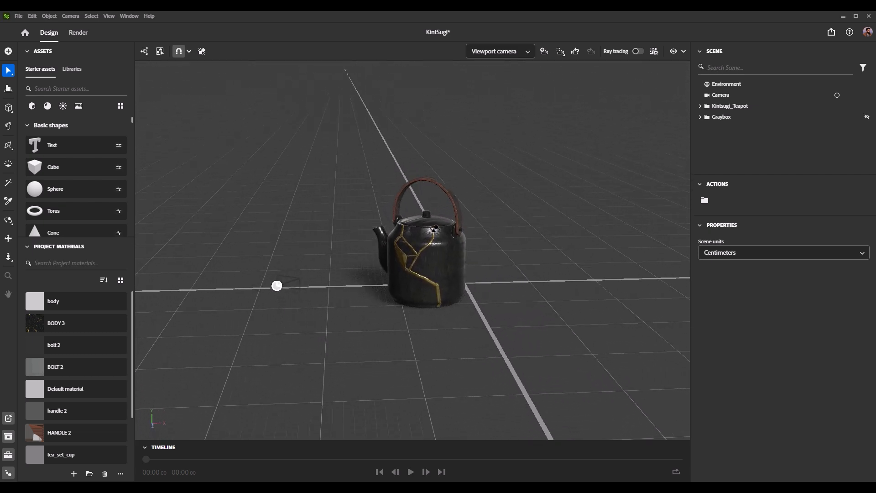
left_click(293, 286)
left_click_drag(251, 240, 322, 316)
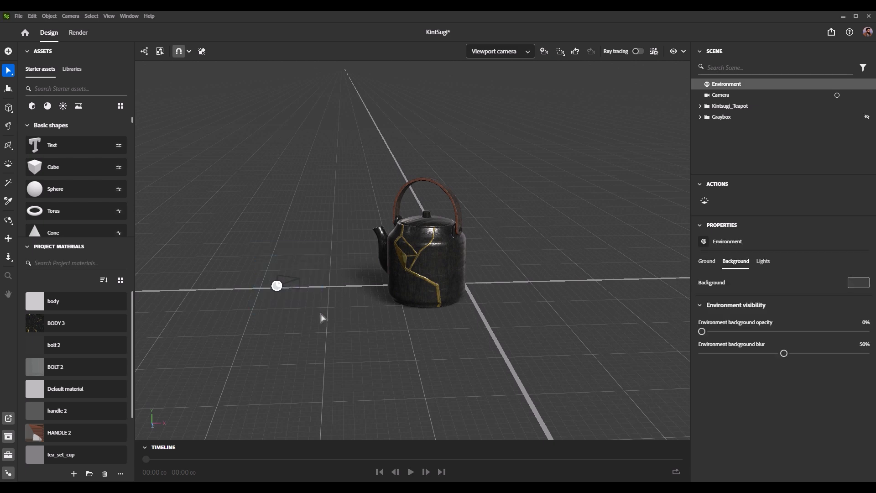
left_click(277, 286)
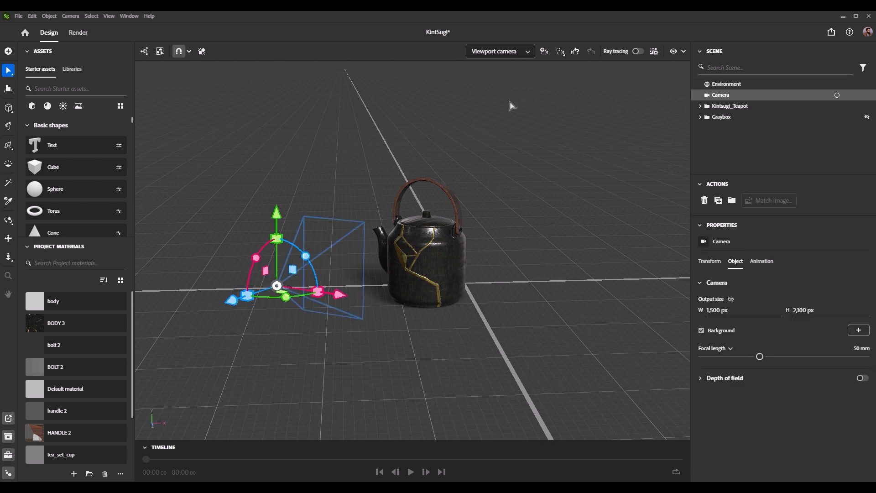
left_click(501, 52)
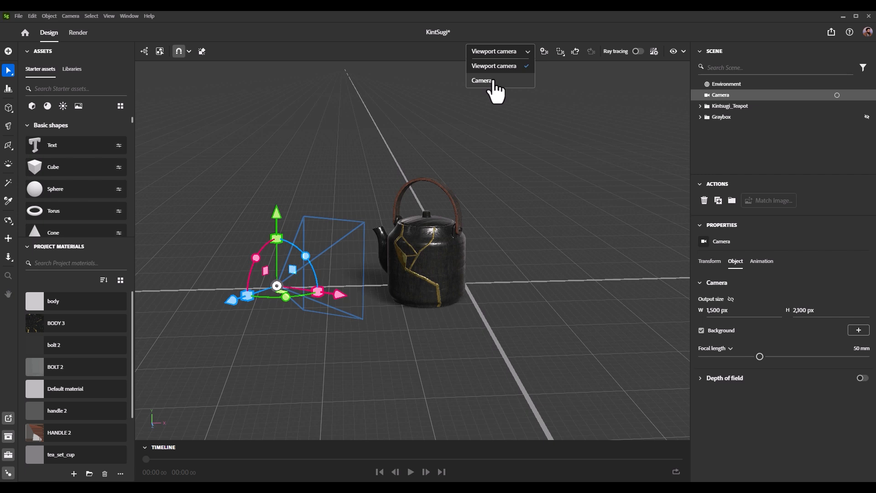
left_click(482, 81)
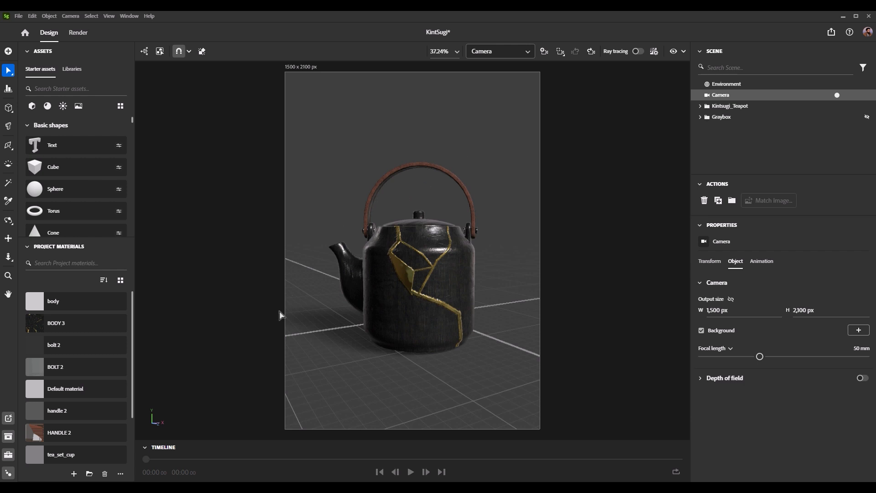
Step: Check the tea models on the Substance 3D Assets website, return to Stager, and show the Graybox group
left_click(222, 488)
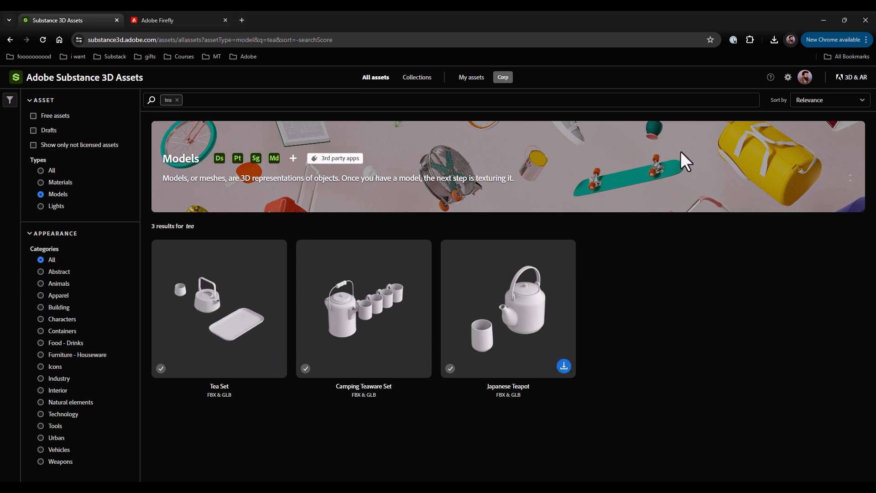
left_click(824, 20)
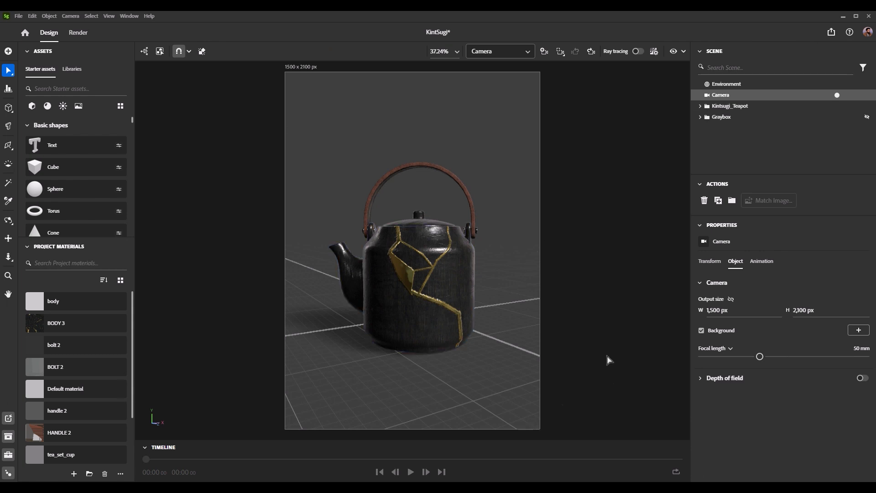
left_click(867, 117)
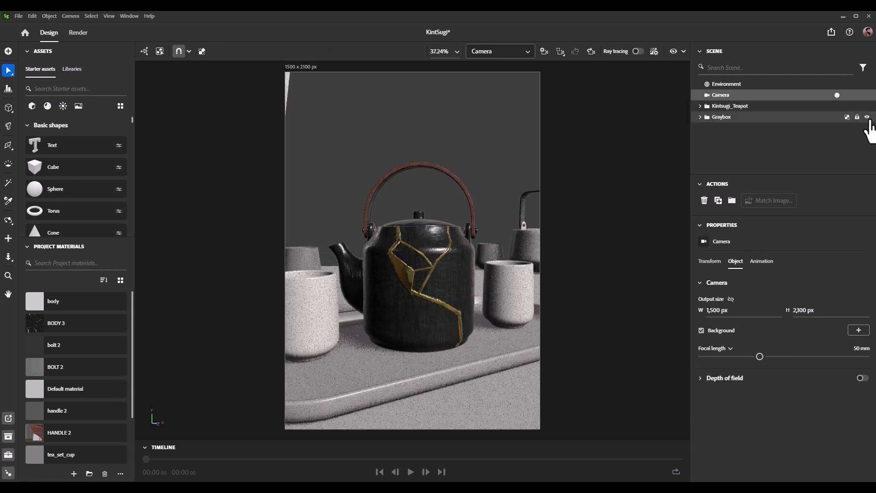
Step: Switch to the viewport camera and examine the planes that form the Graybox group's walls and floor
left_click(488, 55)
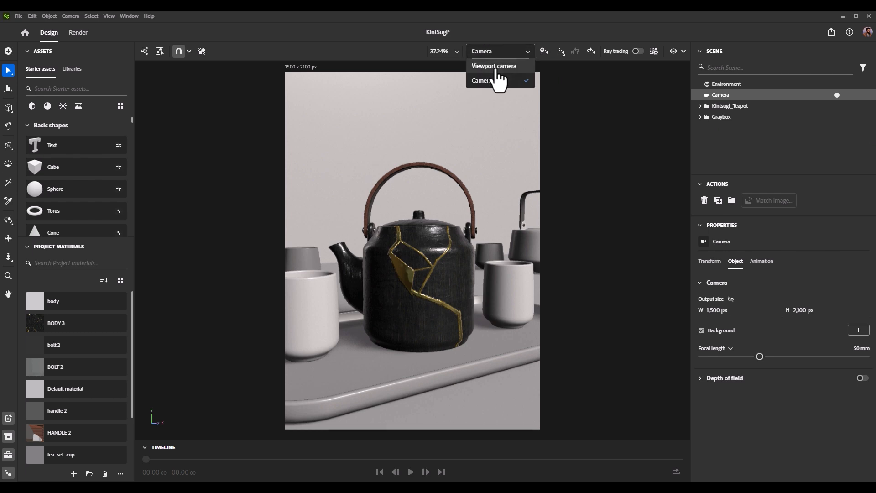
left_click(496, 67)
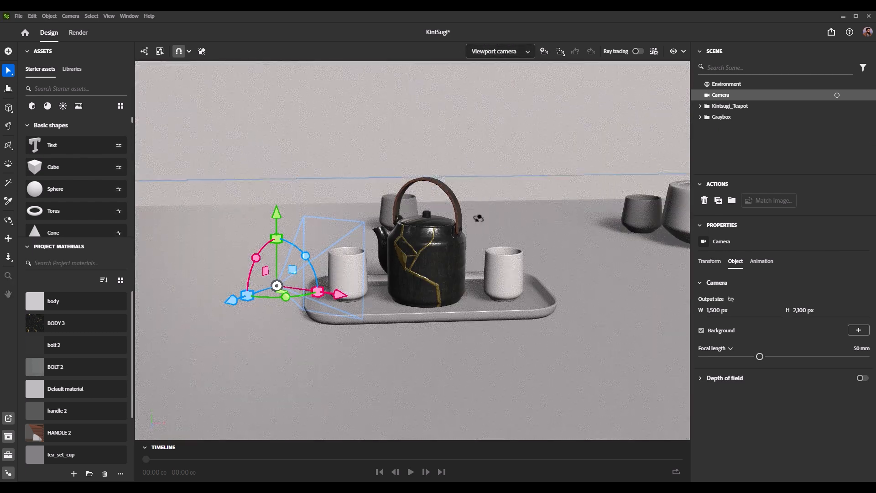
key("f")
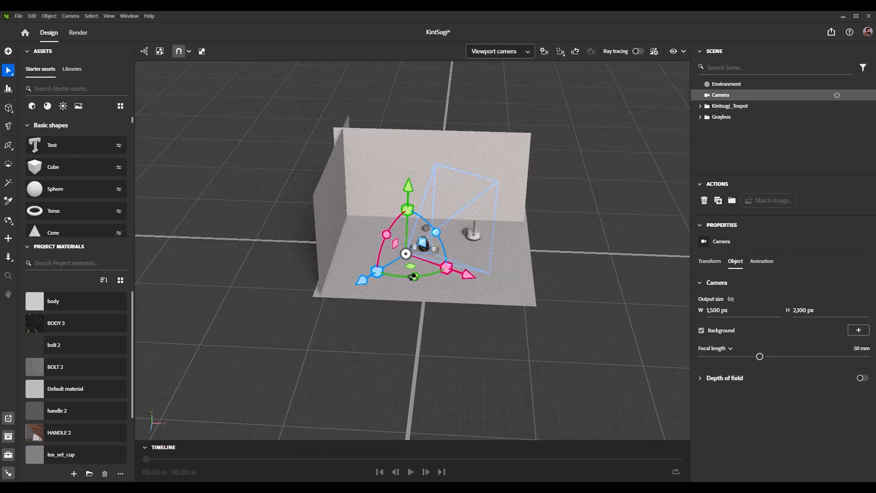
left_click(518, 163)
left_click(519, 163)
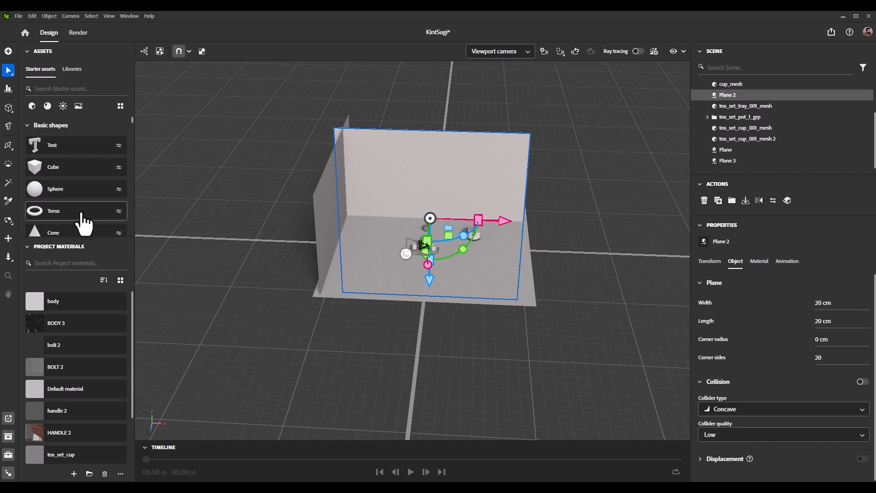
scroll(79, 221, "down", 2)
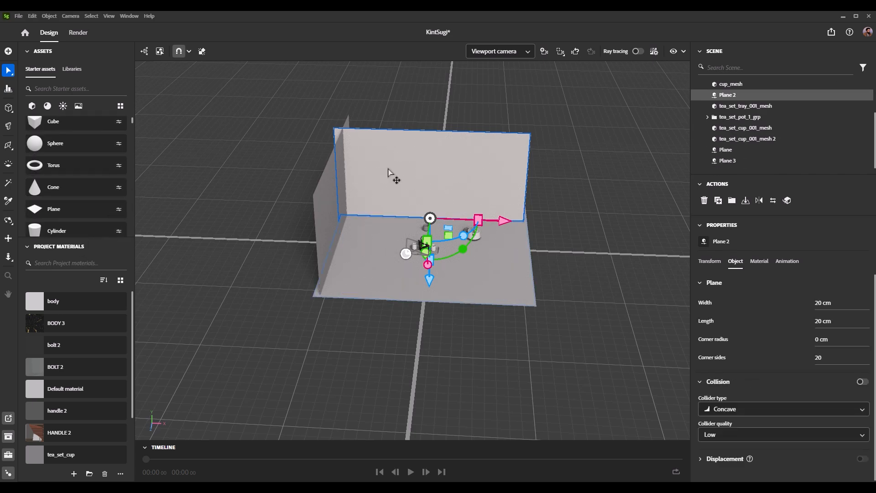
left_click_drag(406, 172, 348, 165, "alt")
scroll(384, 192, "up", 10)
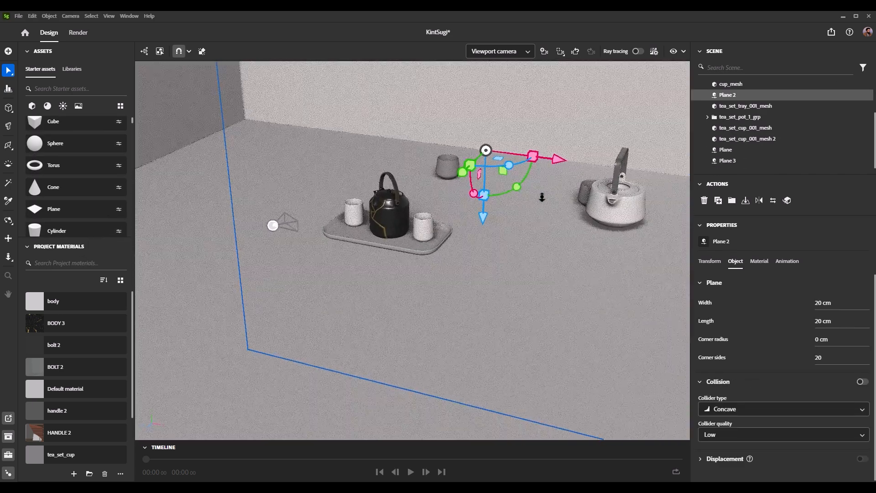
Step: Select the tray, its two cups, and the background cups and teapot in turn to examine the placed models
left_click(416, 249)
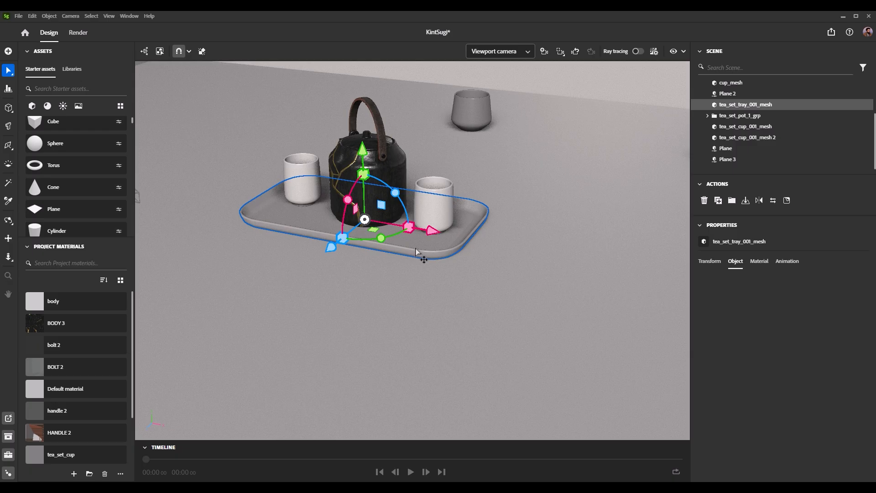
left_click(437, 199)
left_click(292, 176)
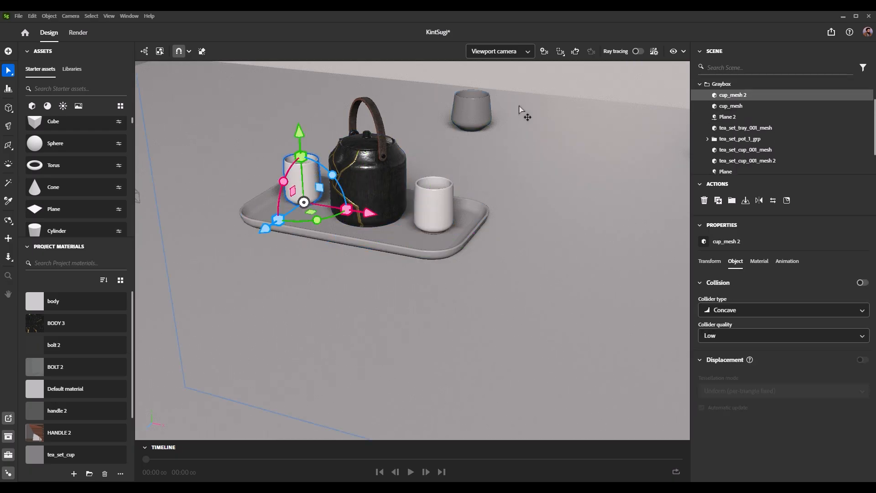
scroll(391, 128, "down", 5)
right_click_drag(392, 151, 445, 160)
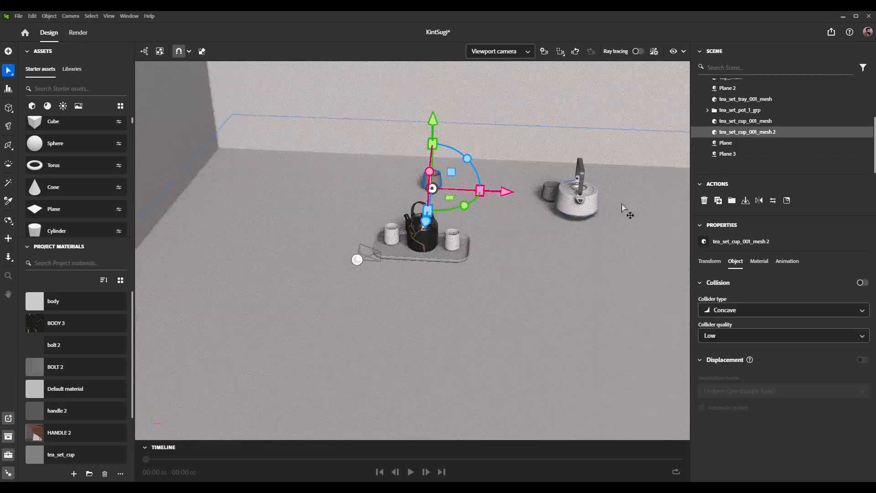
left_click(586, 203)
left_click(555, 190)
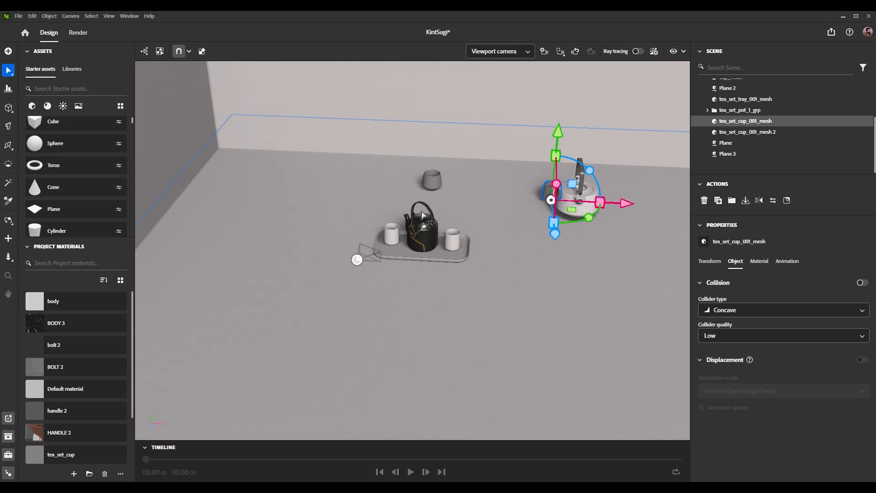
Step: Return to the Camera view, collapse the Graybox group, hide the Kintsugi_Teapot group, and clear the selection
key("Page_Down")
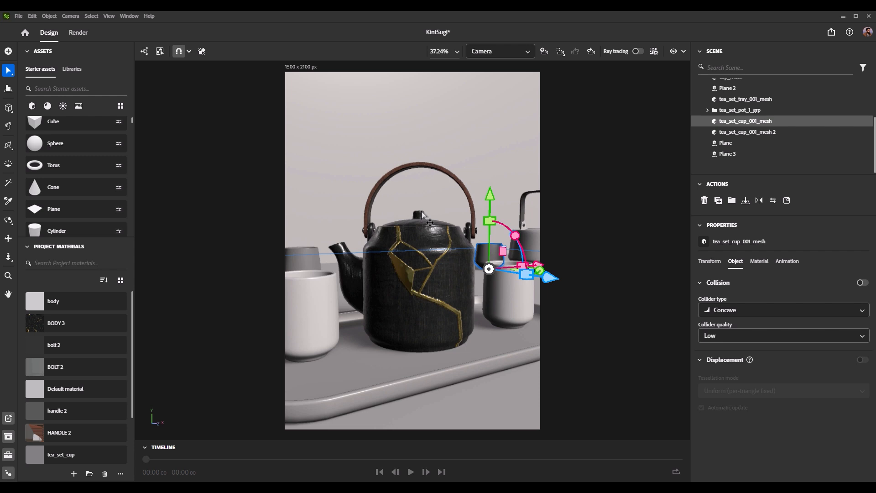
scroll(830, 133, "up", 3)
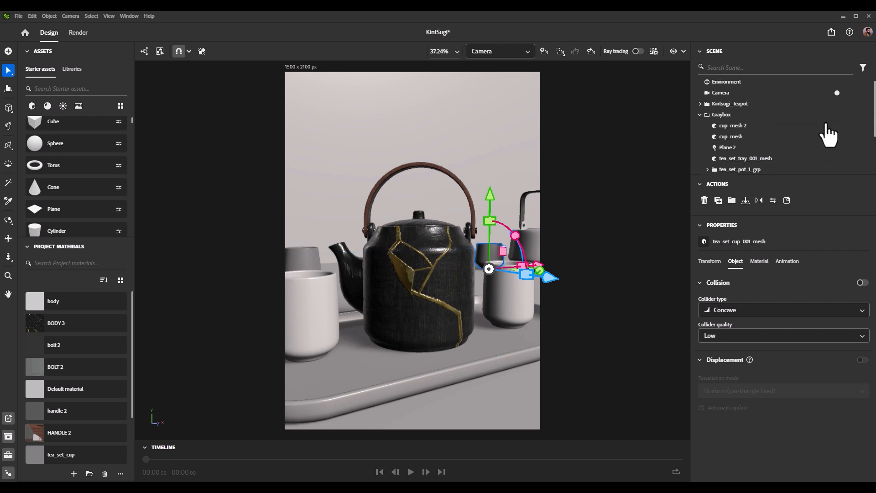
left_click(700, 117)
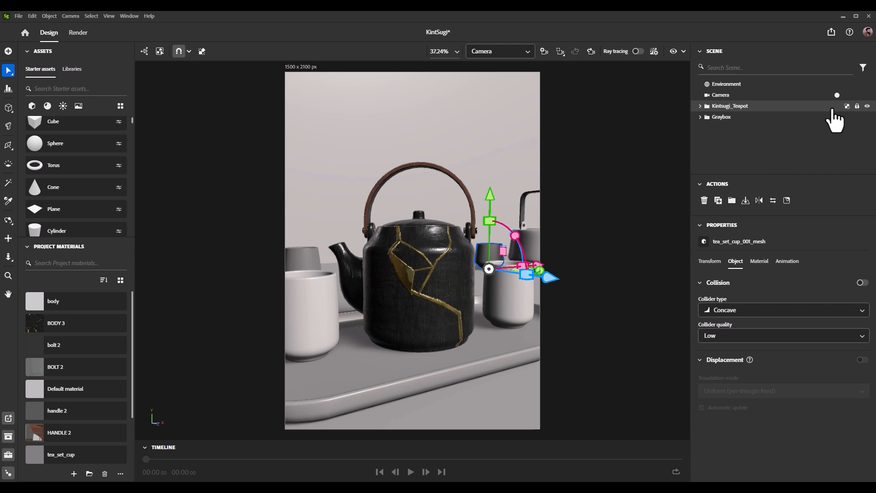
left_click(867, 106)
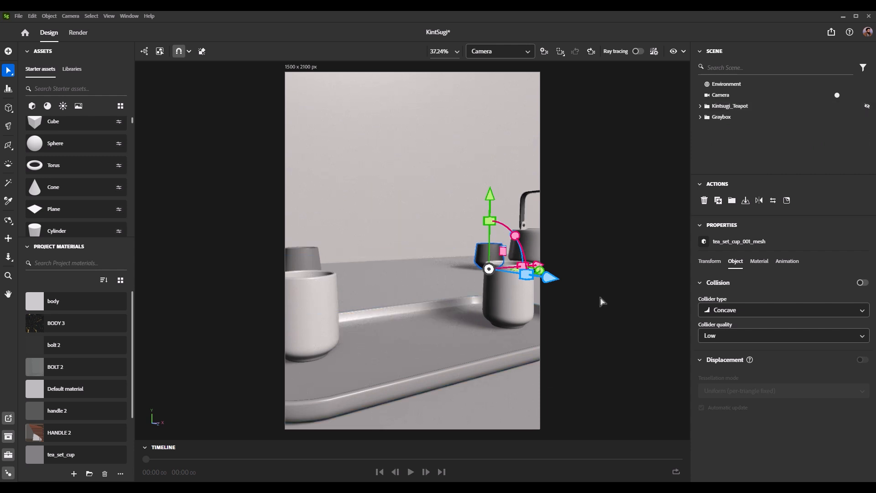
left_click(625, 334)
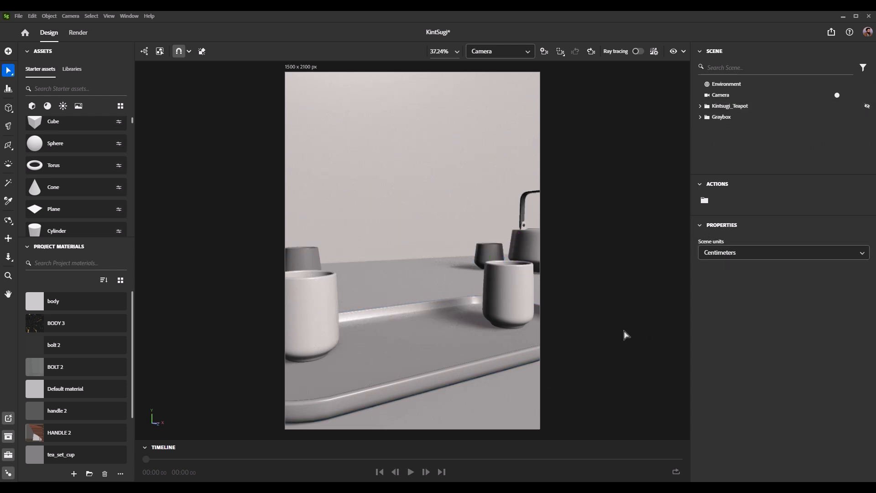
Step: Render the Camera view in Real time mode as a PNG named x, and change the render preview's zoom
left_click(80, 33)
left_click(80, 83)
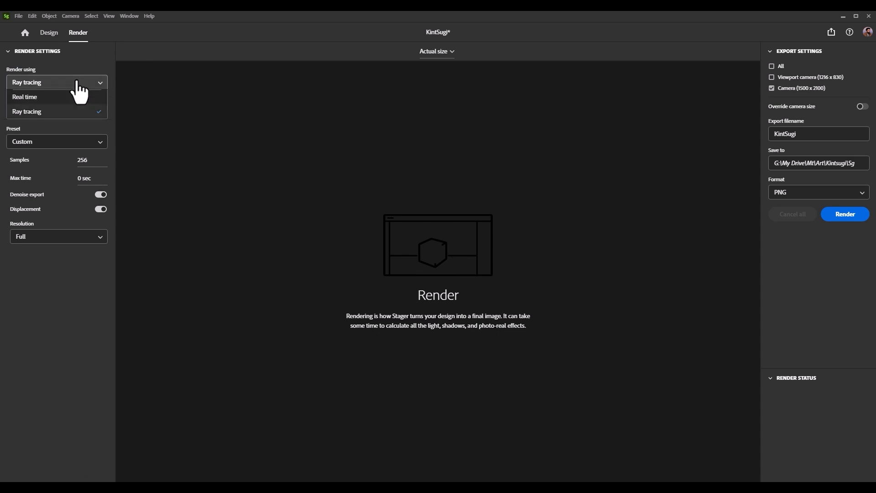
left_click(76, 97)
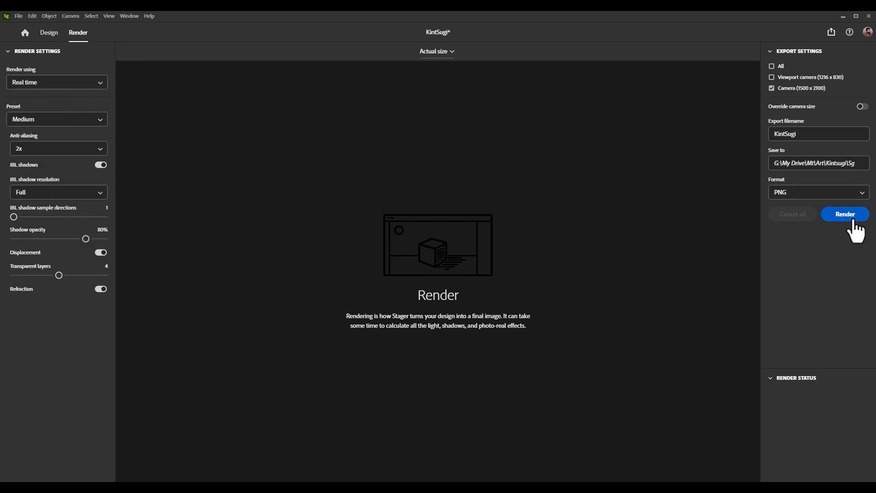
double_click(791, 135)
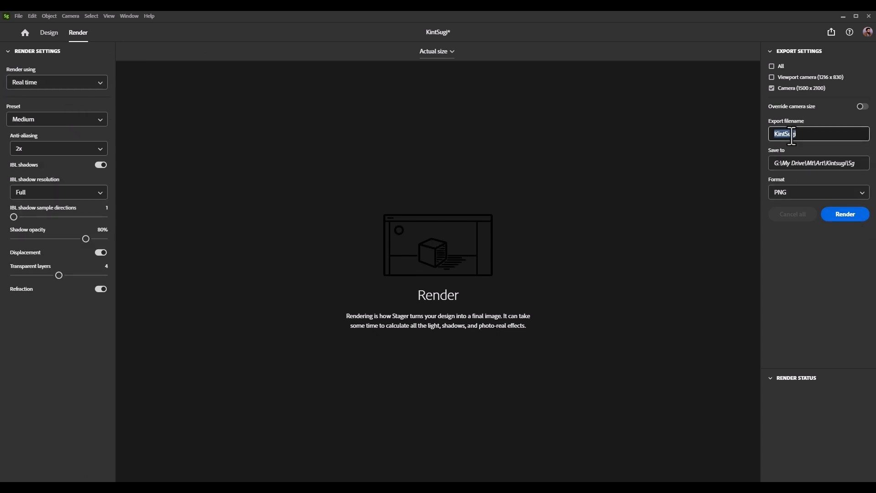
type("x")
left_click(841, 214)
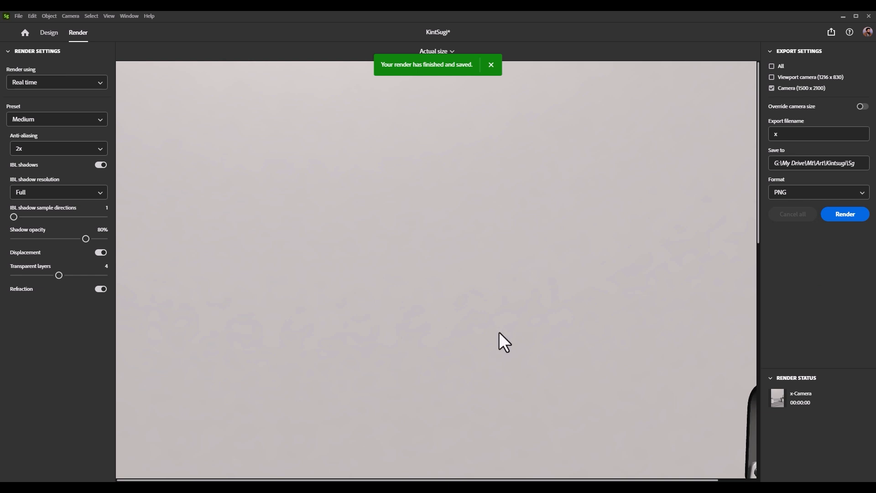
left_click(435, 52)
left_click(437, 91)
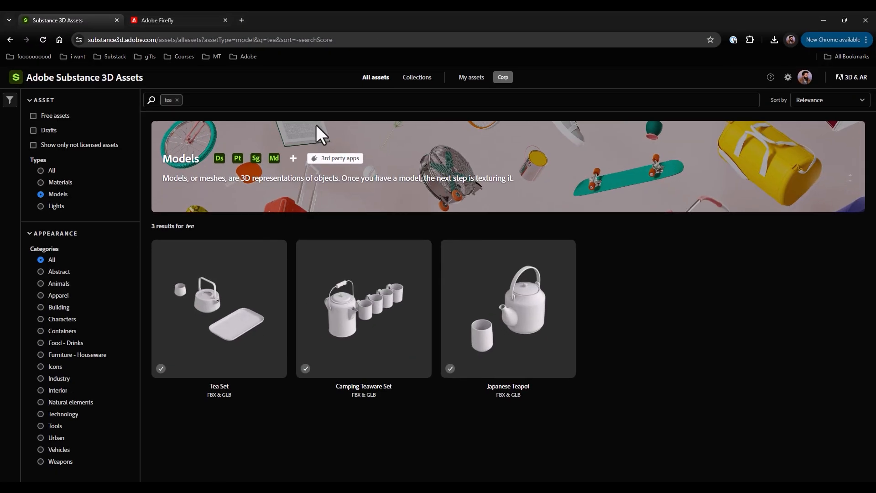
Step: Switch to Adobe Firefly, open the fantasy stone cottage example in Text to image, and set its aspect ratio to Portrait (3:4)
left_click(162, 19)
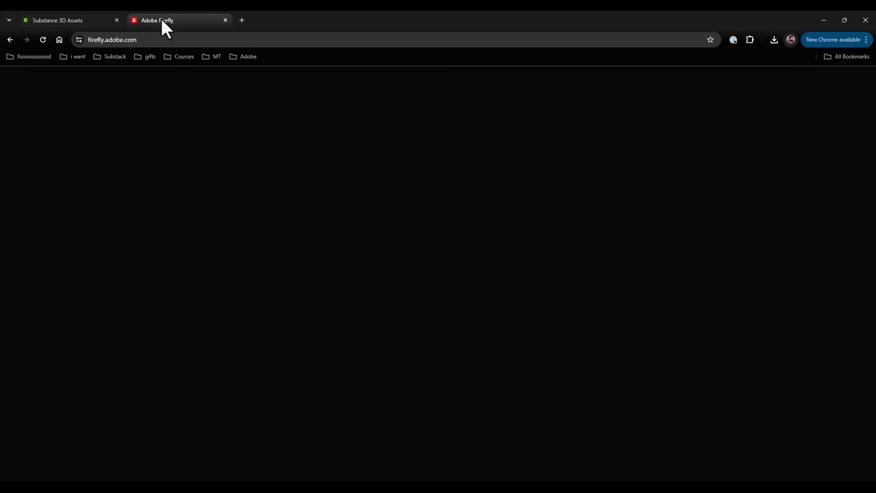
left_click(743, 279)
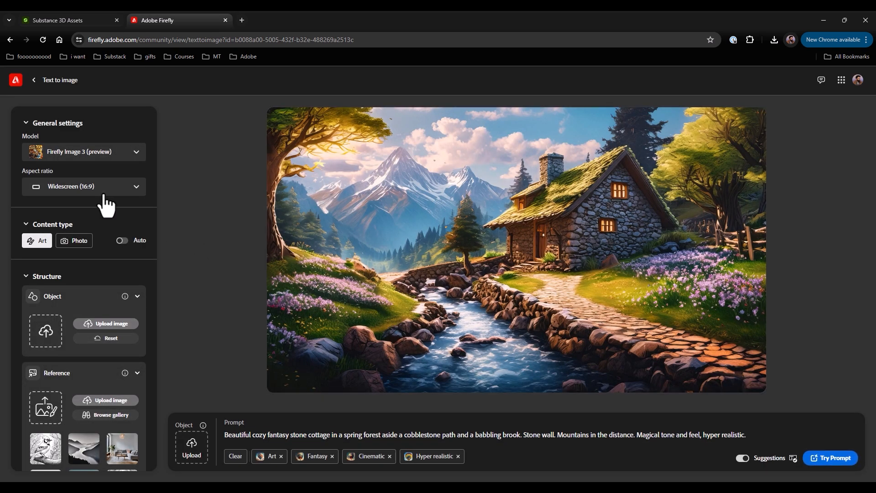
left_click(97, 188)
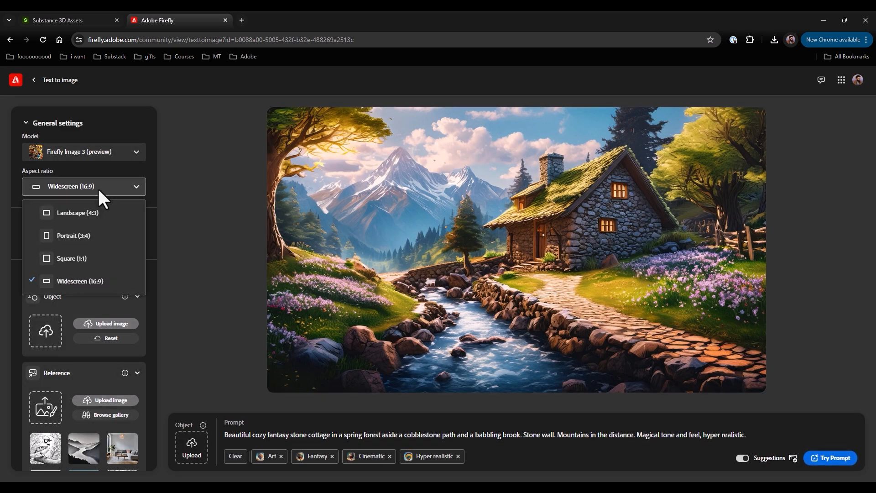
left_click(91, 237)
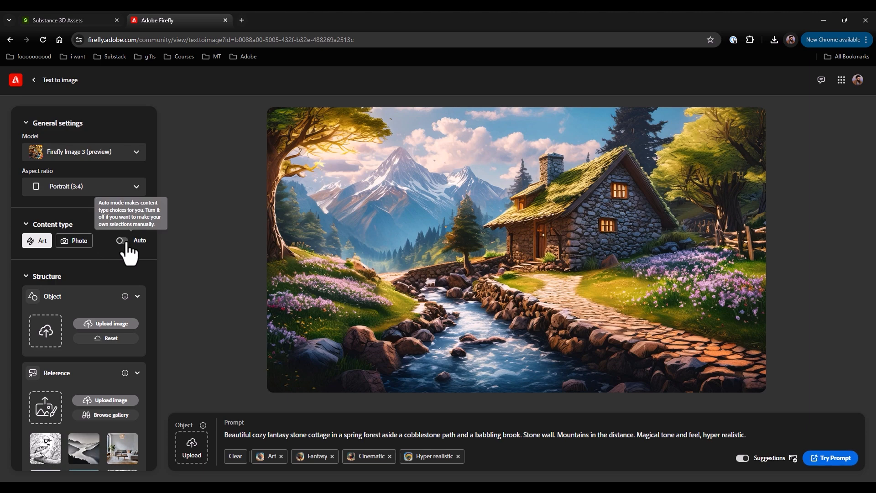
Step: Upload x-Camera.png as the structure reference image and raise its strength to the maximum
scroll(130, 259, "down", 2)
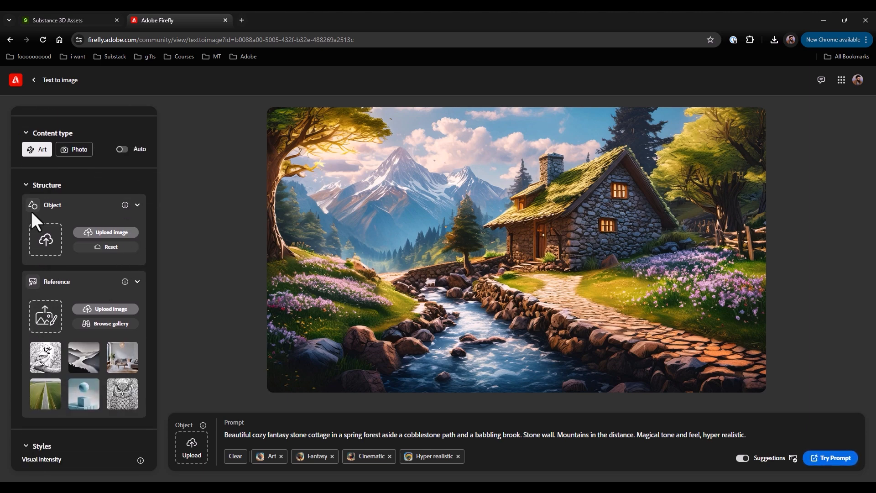
left_click(53, 325)
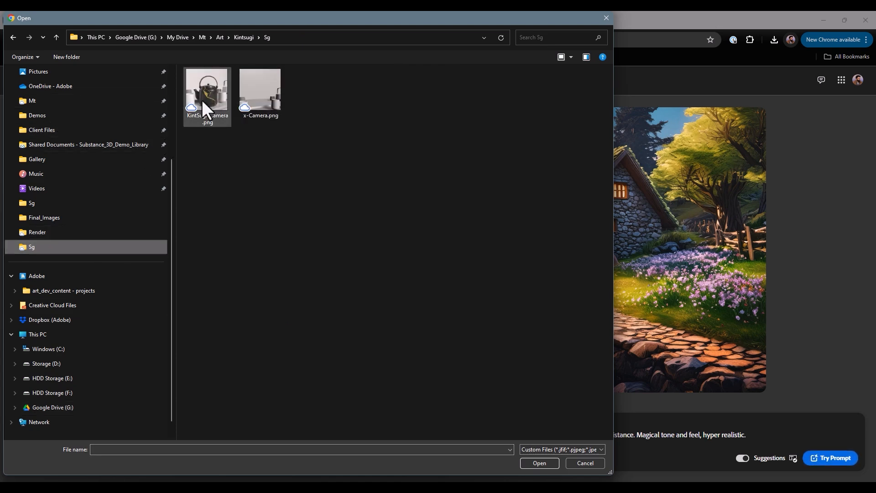
double_click(245, 89)
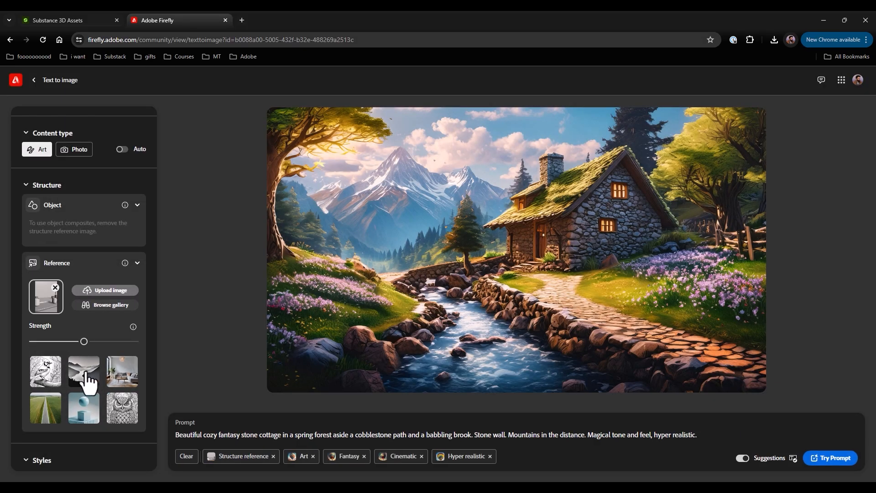
left_click_drag(84, 341, 164, 341)
Step: Replace the prompt with "japanese tea room, dark, moody, cinematic, steam, smoke, on a wooden table, light coming through a window"
scroll(104, 379, "down", 5)
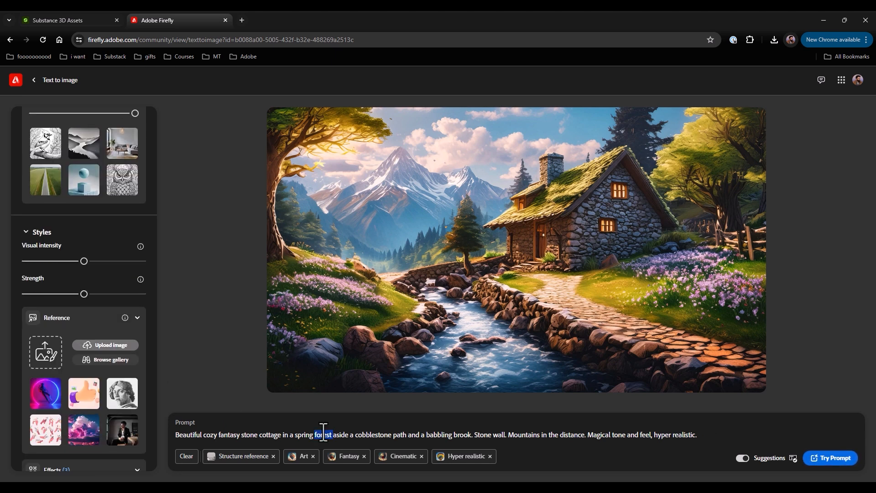
triple_click(324, 434)
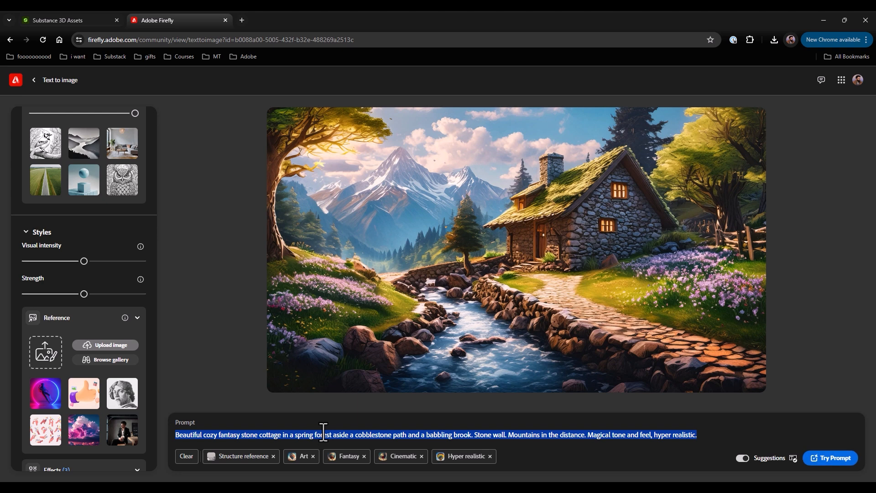
type("j")
key("BackSpace")
type("japanes")
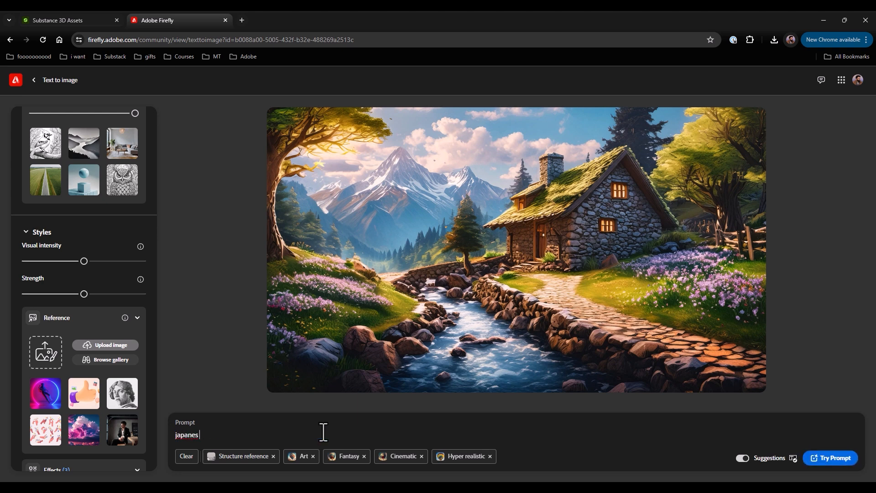
type("e tea room, dark, moody, cinematic")
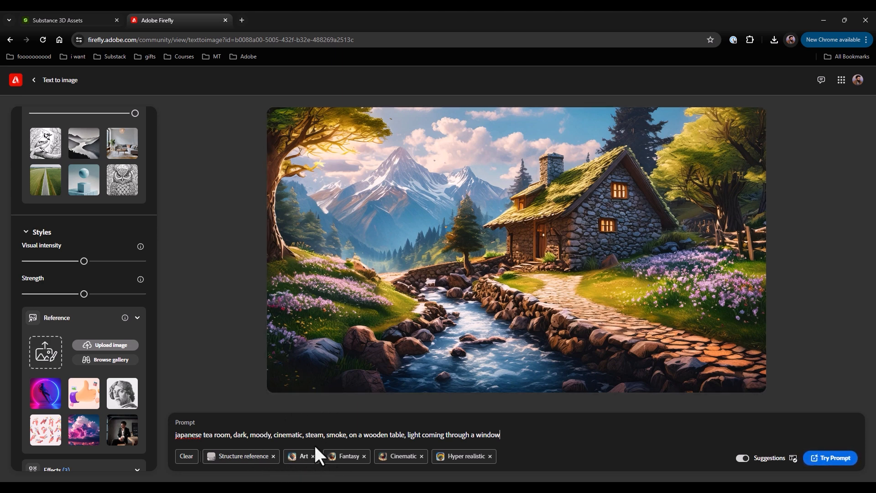
Step: Remove the Art and Fantasy tags from the prompt and set the content type to Photo
left_click(313, 456)
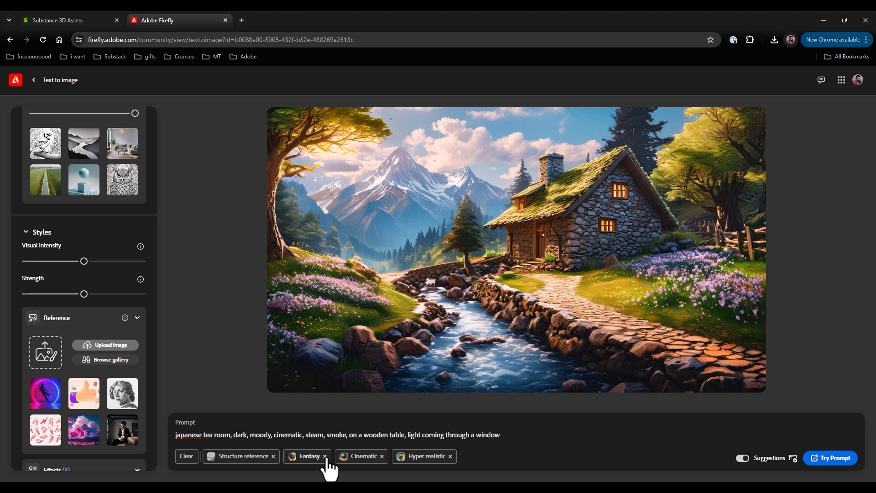
left_click(325, 456)
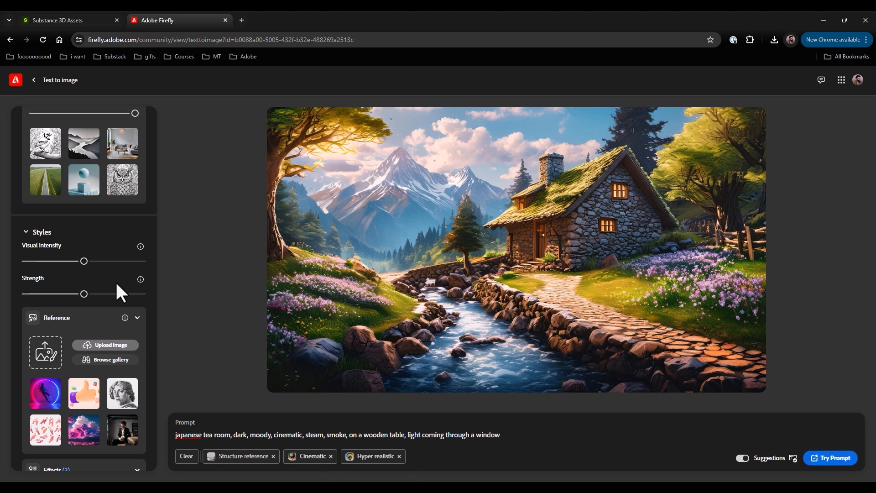
scroll(97, 263, "up", 10)
left_click(78, 242)
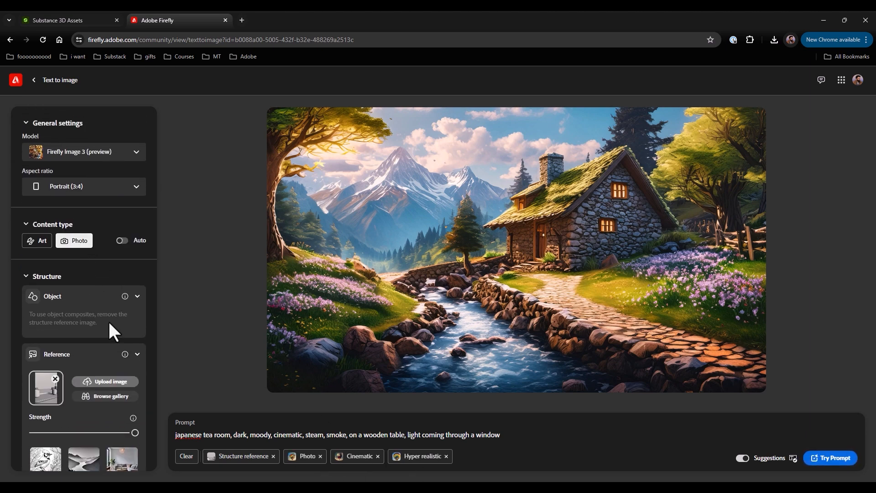
Step: Add the Film noir, Antique photo, Grainy film, and Beautiful effects from the full set of style effects
scroll(109, 326, "down", 15)
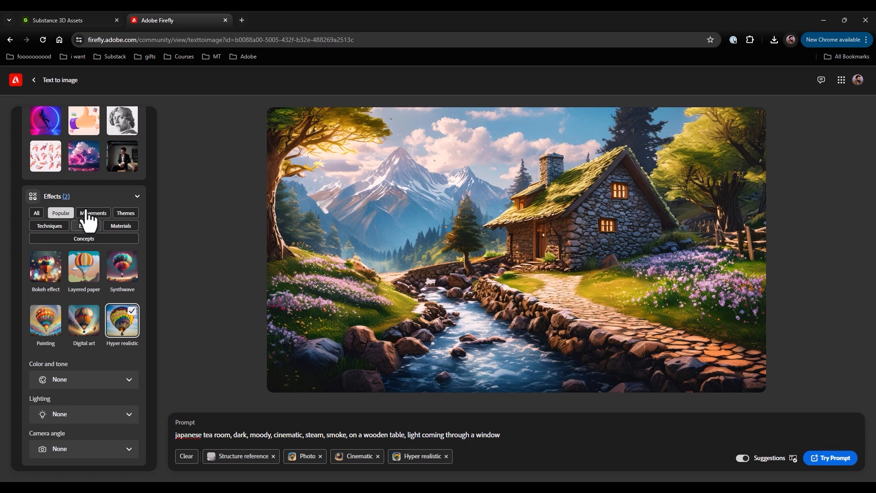
left_click(37, 213)
scroll(98, 391, "down", 3)
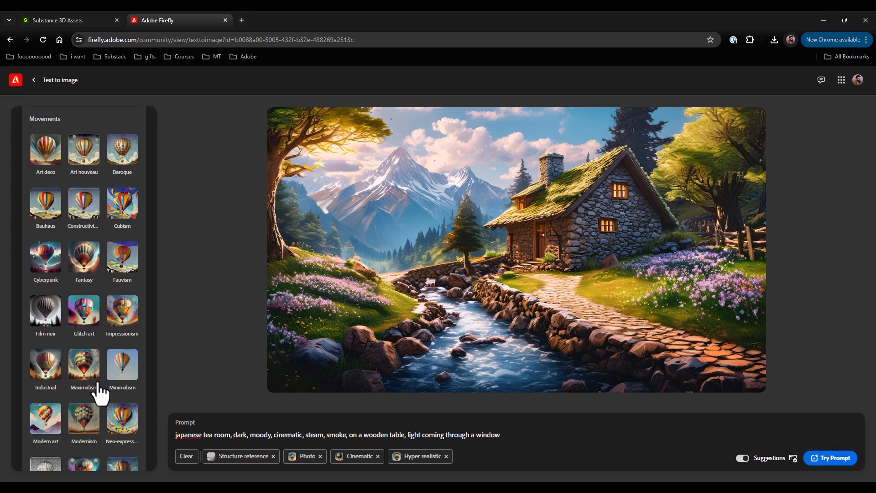
left_click(41, 312)
scroll(88, 313, "down", 4)
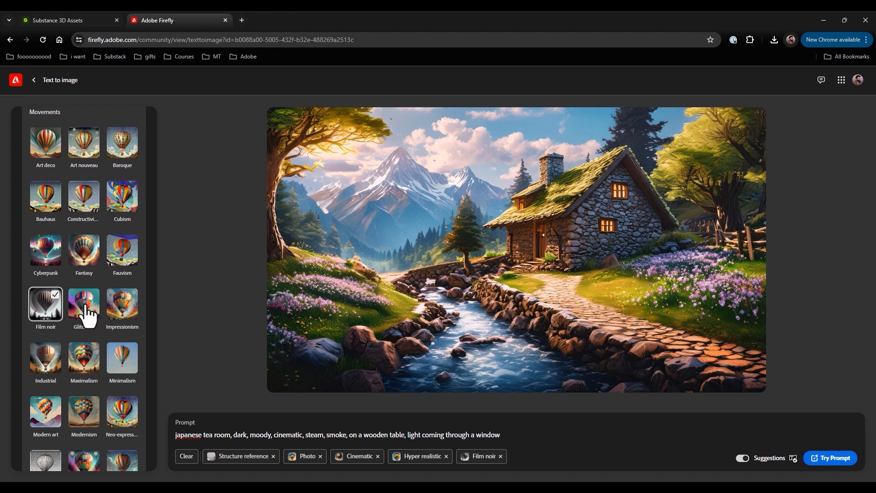
scroll(88, 313, "down", 8)
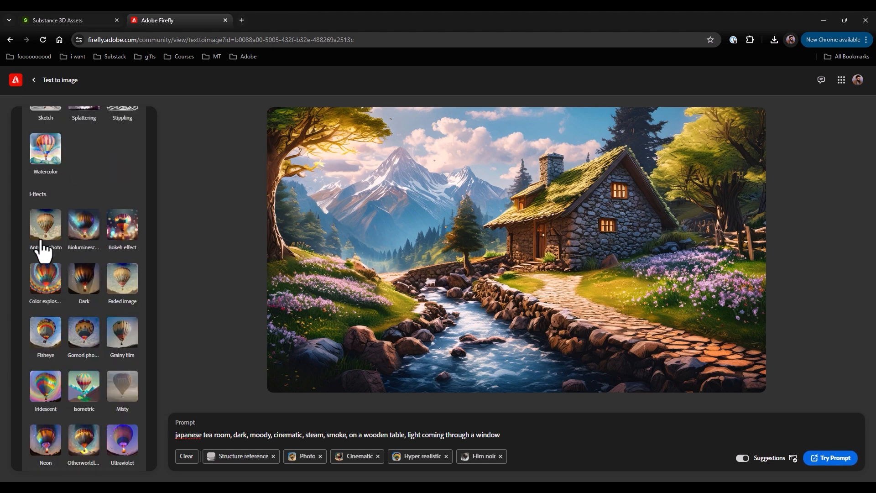
left_click(43, 229)
scroll(96, 301, "down", 2)
left_click(115, 249)
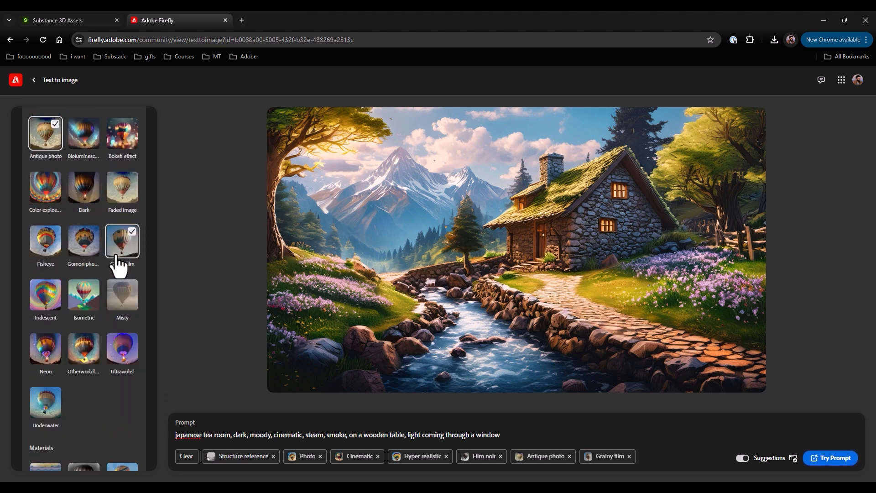
scroll(115, 265, "down", 3)
scroll(92, 255, "down", 9)
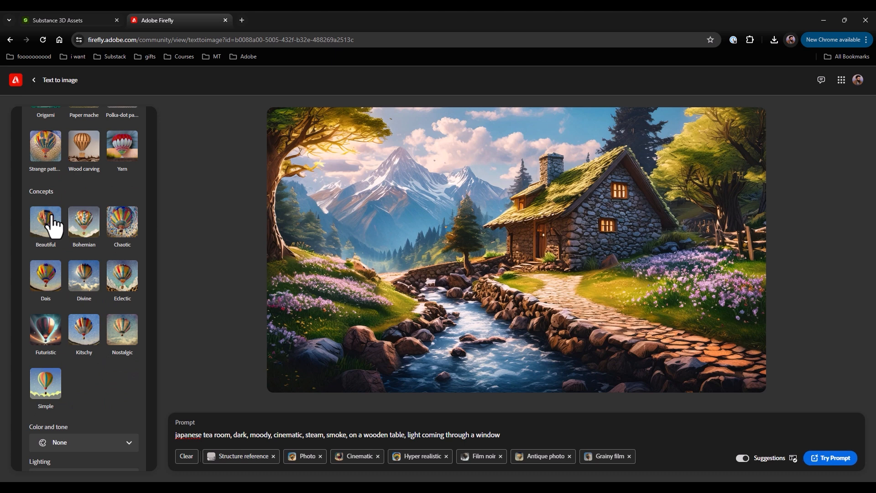
left_click(52, 223)
Step: Set the color and tone to Muted color, the lighting to Dramatic light, and the camera angle to Closeup
scroll(68, 346, "down", 2)
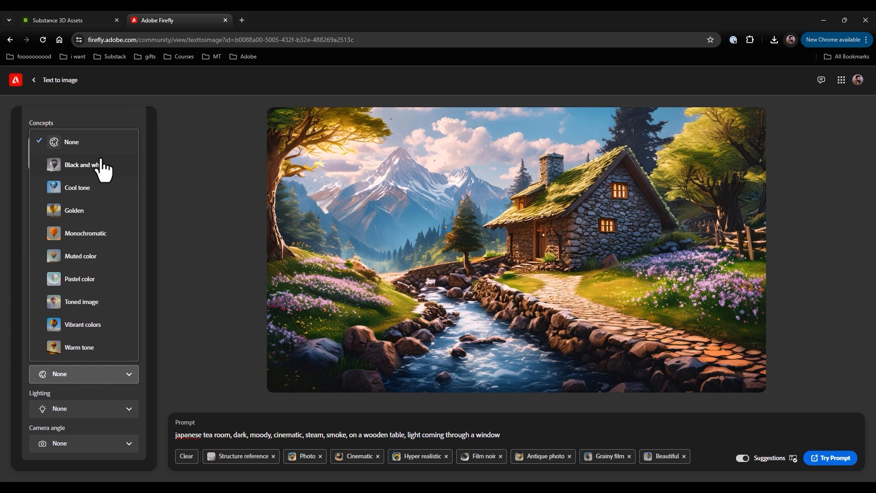
left_click(89, 265)
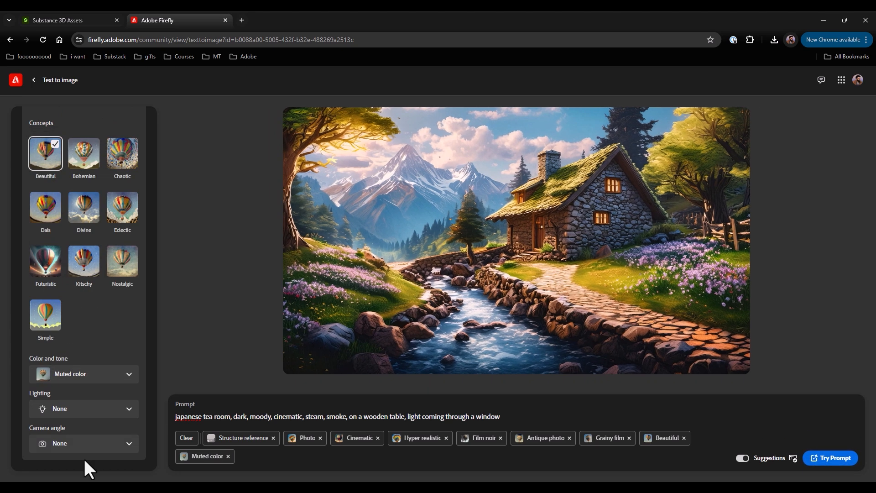
left_click(89, 407)
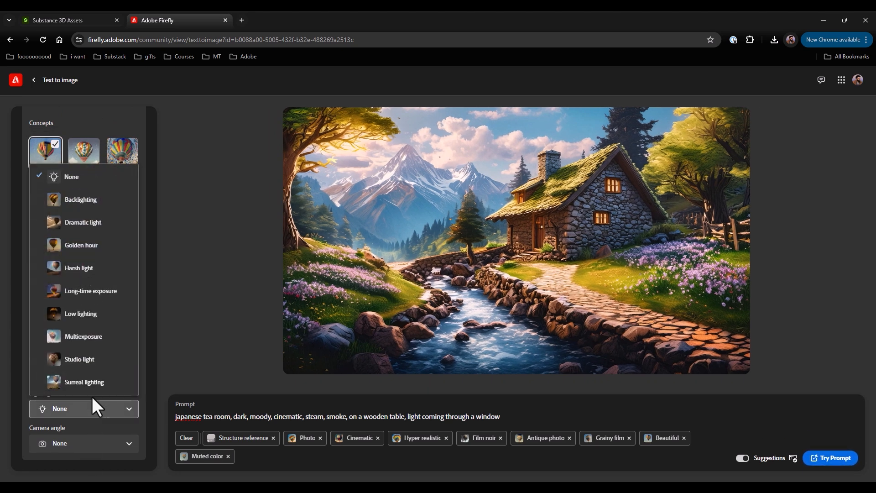
left_click(91, 224)
left_click(62, 445)
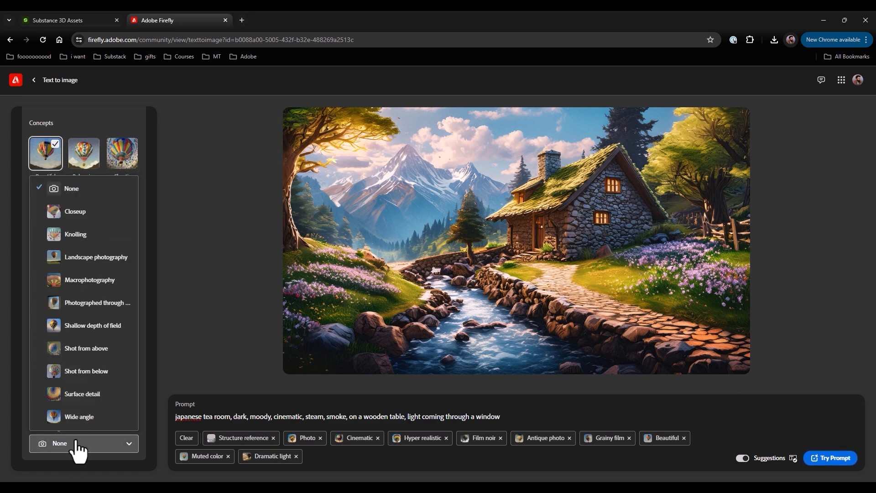
left_click(92, 214)
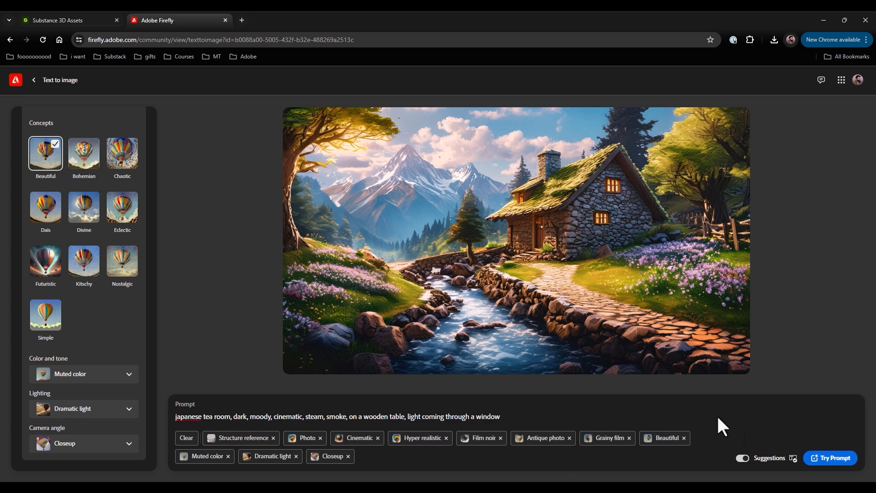
Step: Generate the tea room images from the prompt and review the results against the structure reference settings
left_click(823, 460)
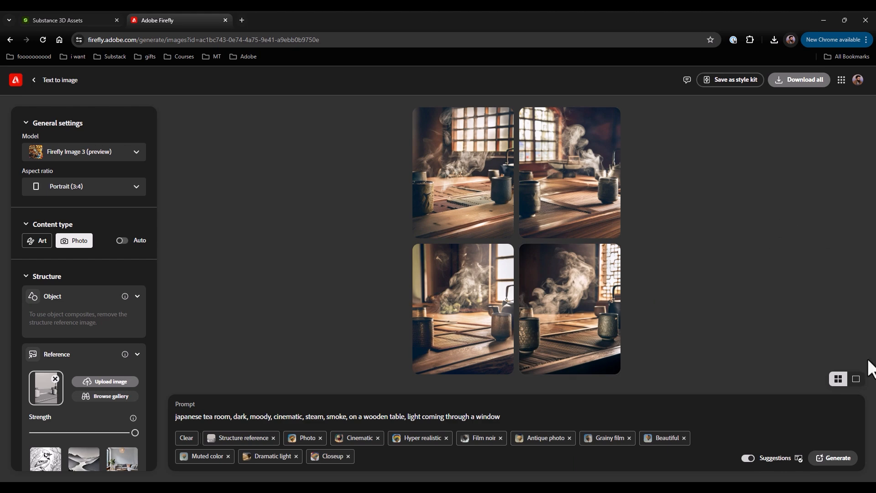
mouse_move(544, 338)
scroll(39, 211, "down", 4)
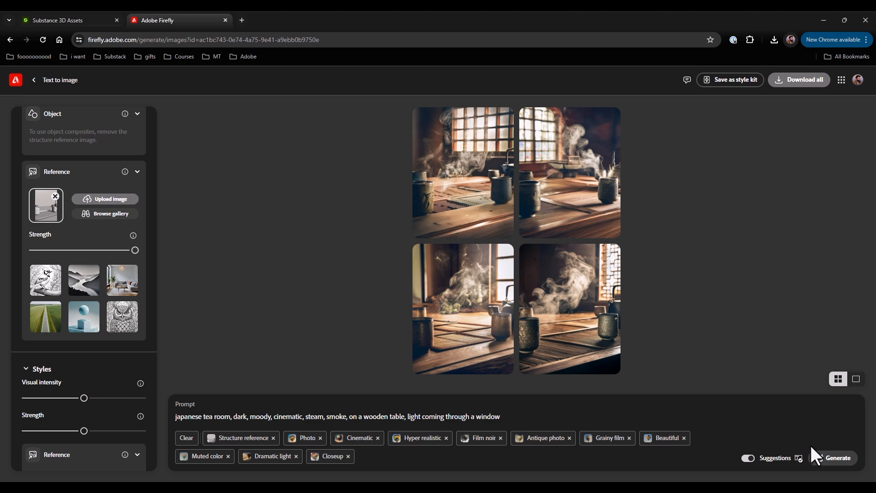
Step: Switch back to Substance 3D Stager's Design mode, hide the Graybox group, and show the Kintsugi_Teapot group
left_click(819, 18)
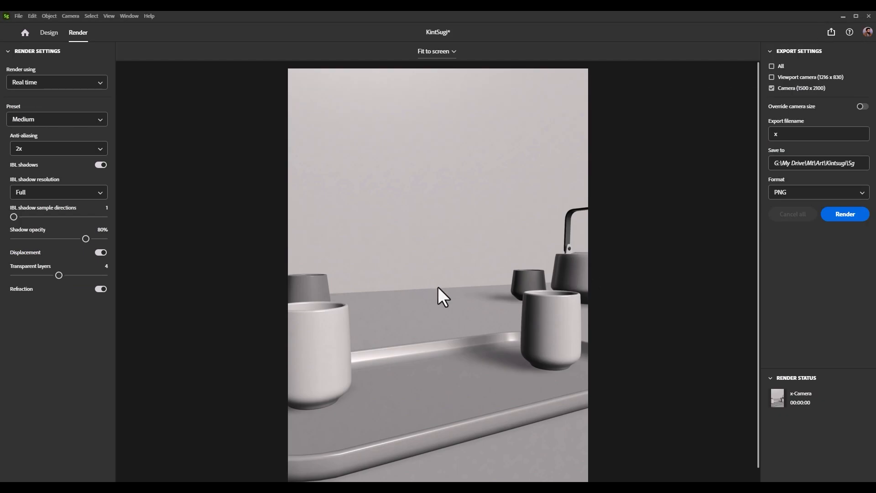
left_click(48, 33)
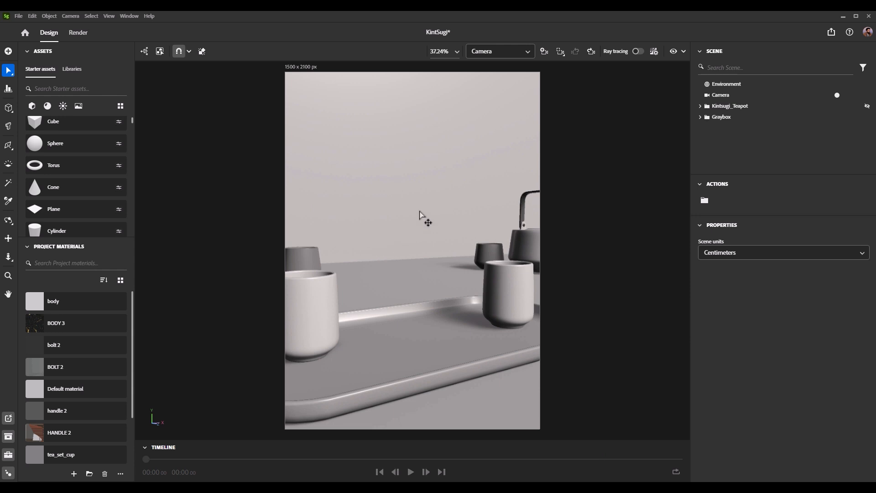
mouse_move(866, 118)
left_click(700, 117)
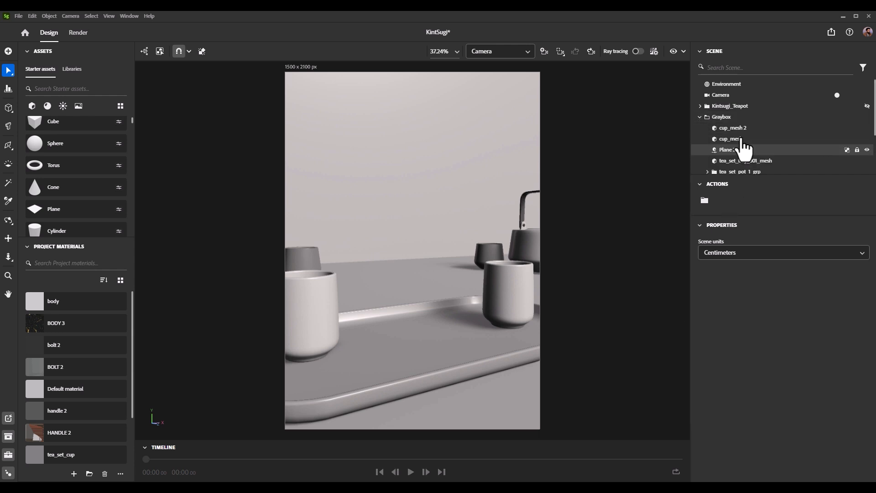
left_click(700, 117)
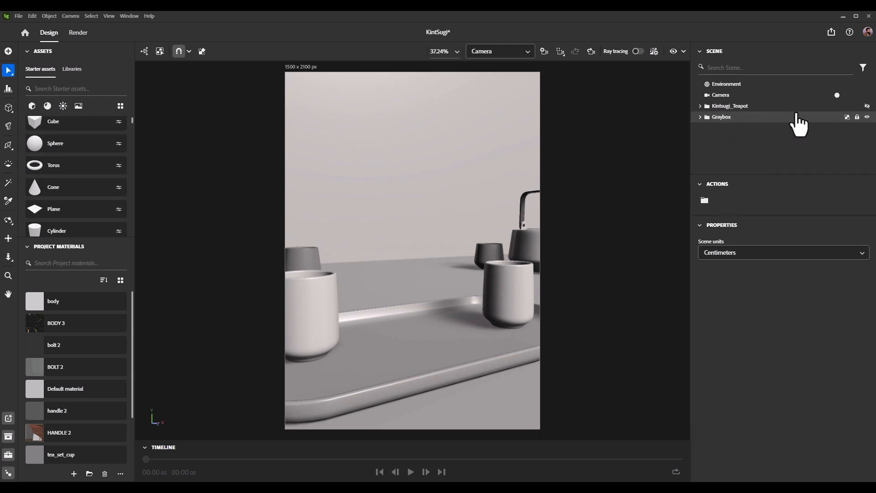
left_click(867, 117)
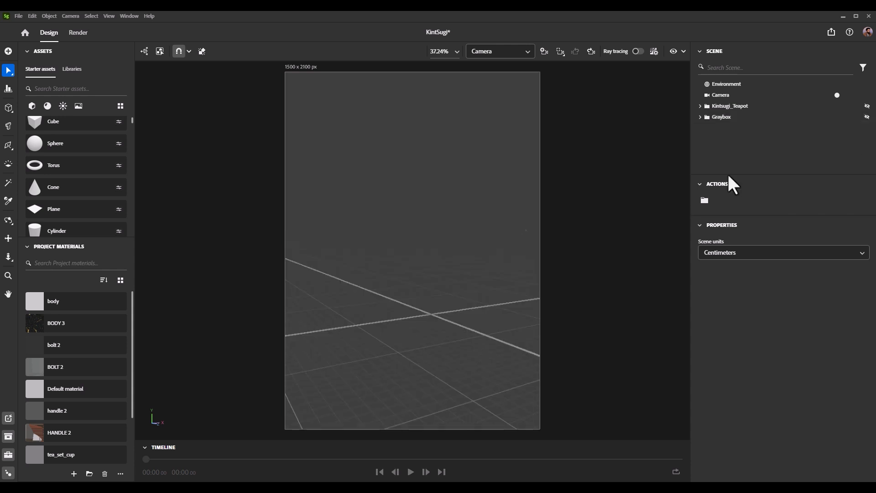
left_click(867, 106)
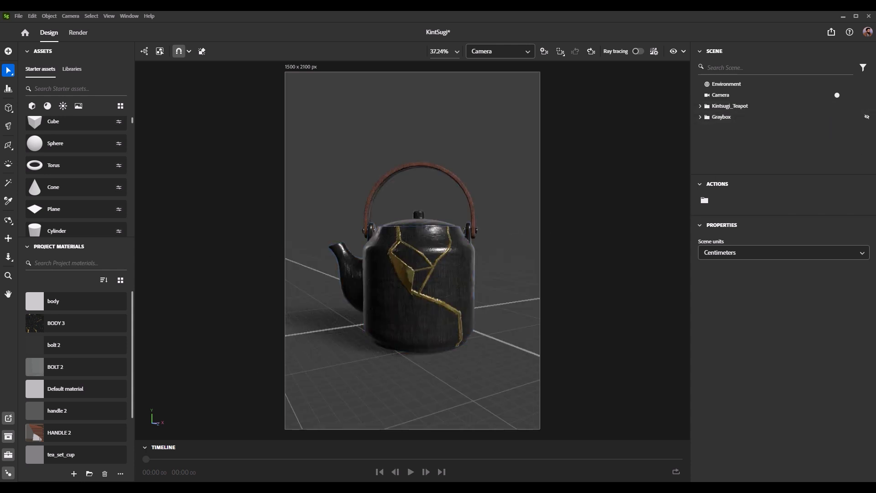
Step: Set the Camera's background to the image "Firefly Japanese tea set, dark, moody, smoky, cinematic, wood, window light 10814.jpg"
left_click(723, 96)
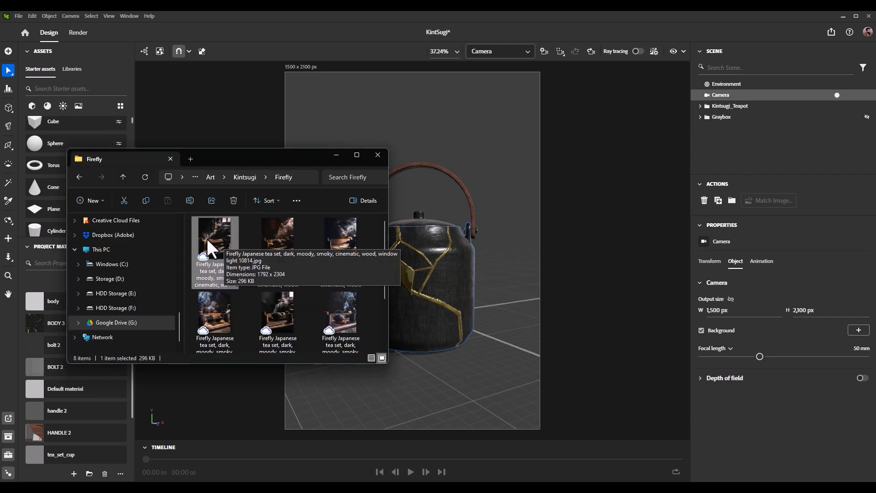
left_click_drag(209, 241, 867, 340)
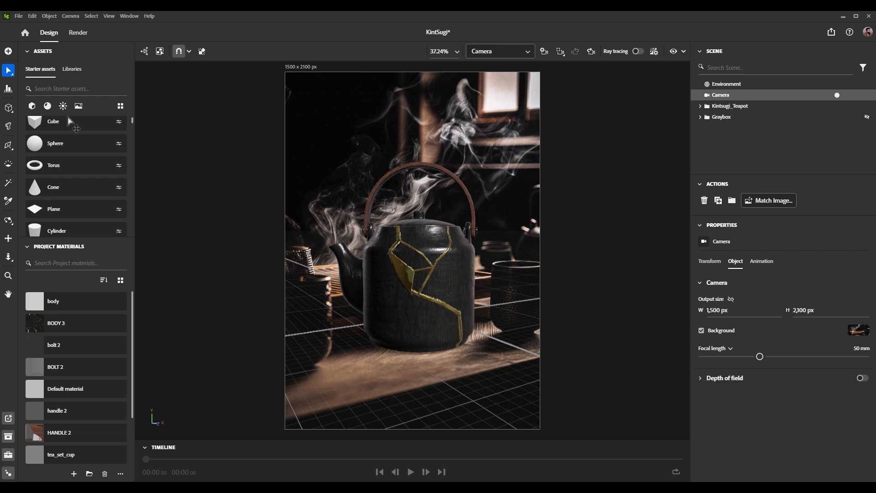
Step: Hide the grid and run Match Image with Image aspect ratio and Multiple lights, leaving camera perspective matching off
left_click(108, 16)
left_click(122, 91)
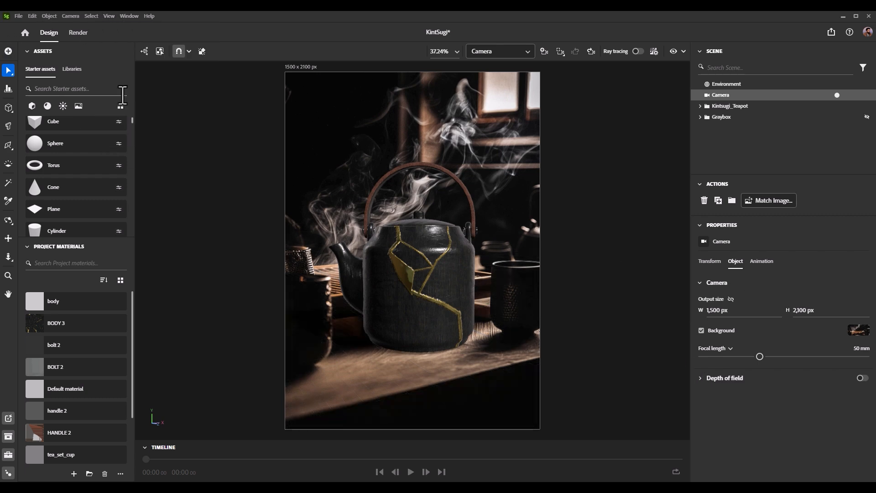
left_click(771, 206)
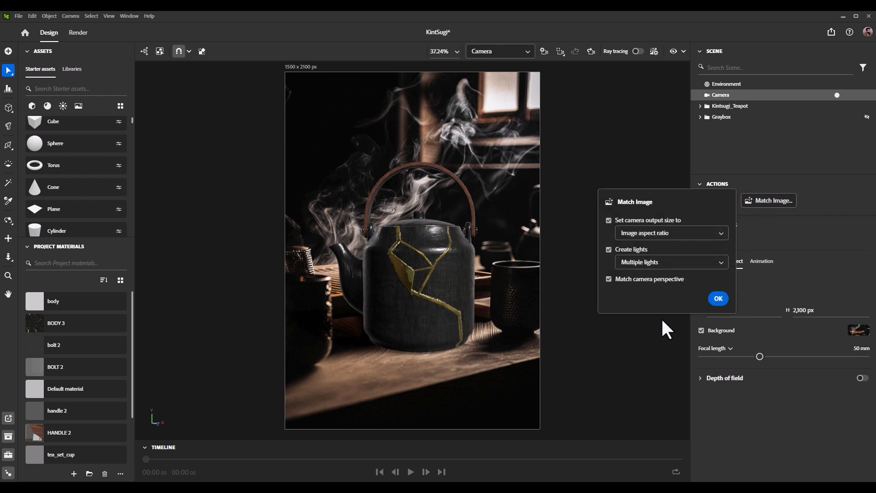
left_click(620, 279)
left_click(719, 299)
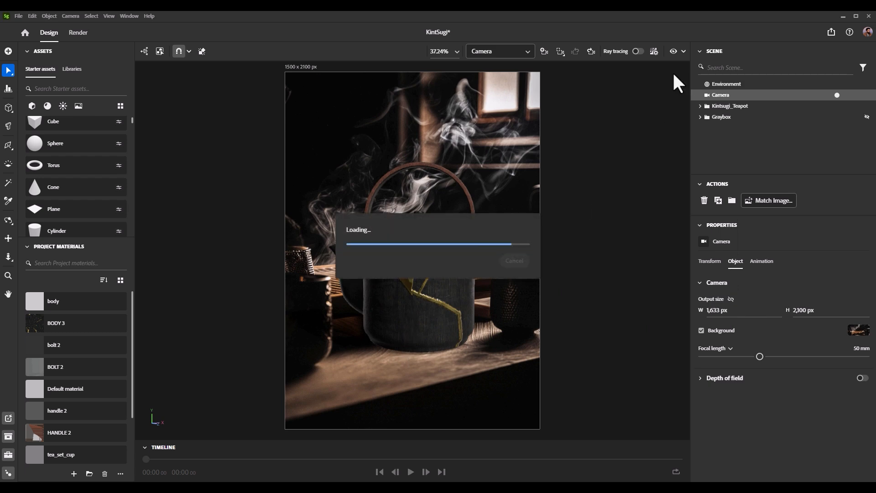
Step: Enable ray tracing and reposition the camera view so the kintsugi teapot sits on the wooden tray in the background image
left_click(638, 51)
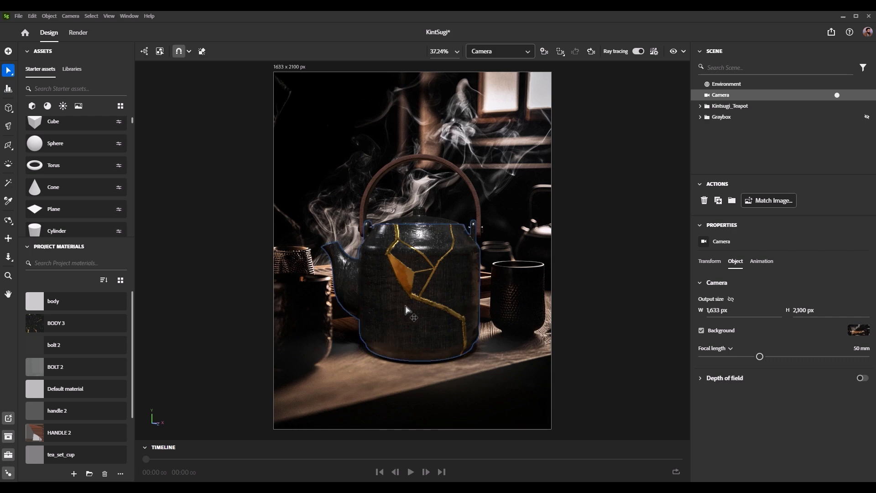
mouse_move(445, 290)
left_mouse_down()
mouse_move(419, 183)
mouse_move(446, 246)
left_mouse_up()
right_click_drag(446, 246, 447, 252, "alt")
middle_click_drag(447, 251, 440, 255, "alt")
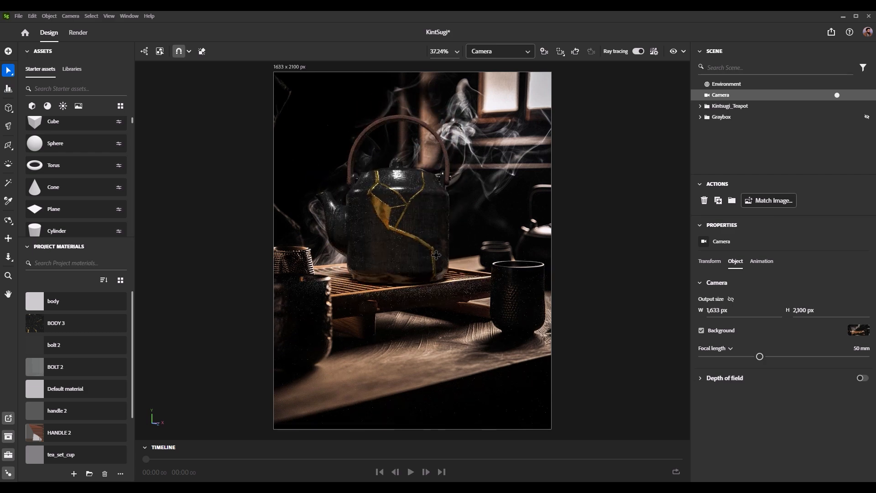
right_click_drag(485, 266, 471, 266, "alt")
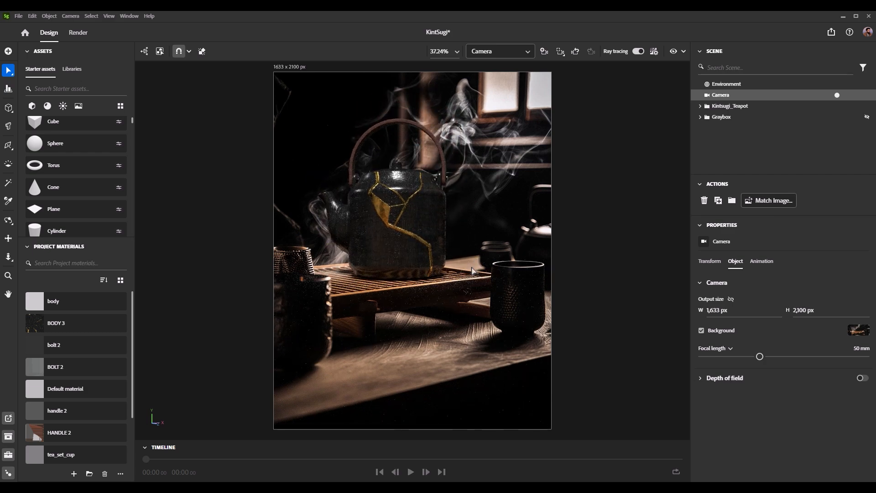
middle_click_drag(471, 266, 466, 271, "alt")
left_click(478, 403)
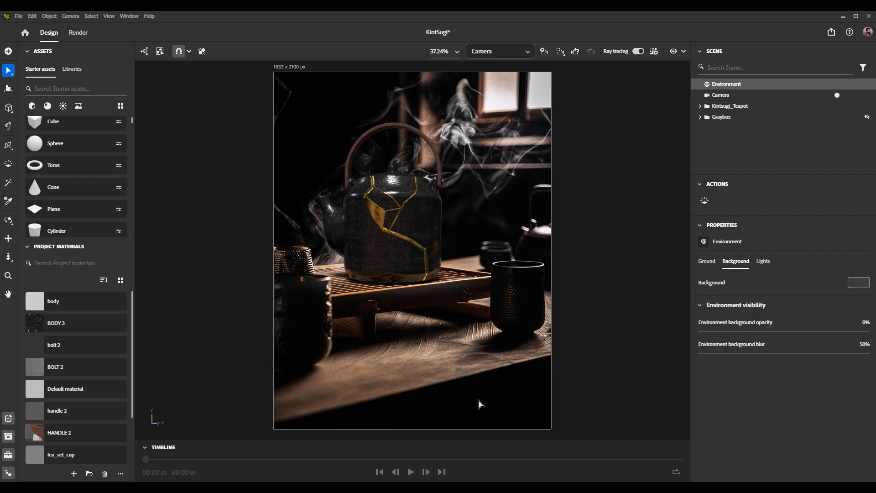
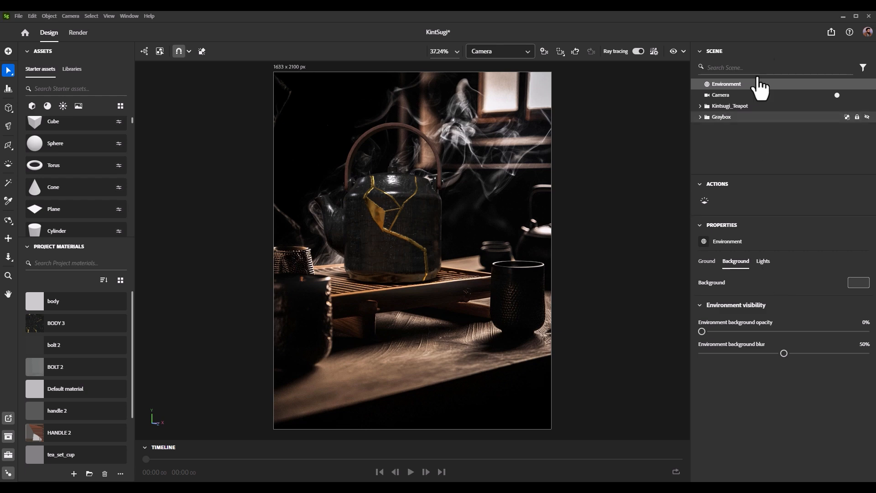
Step: Hide both Environment image lights and set the Environment light's intensity to 200%
left_click(763, 263)
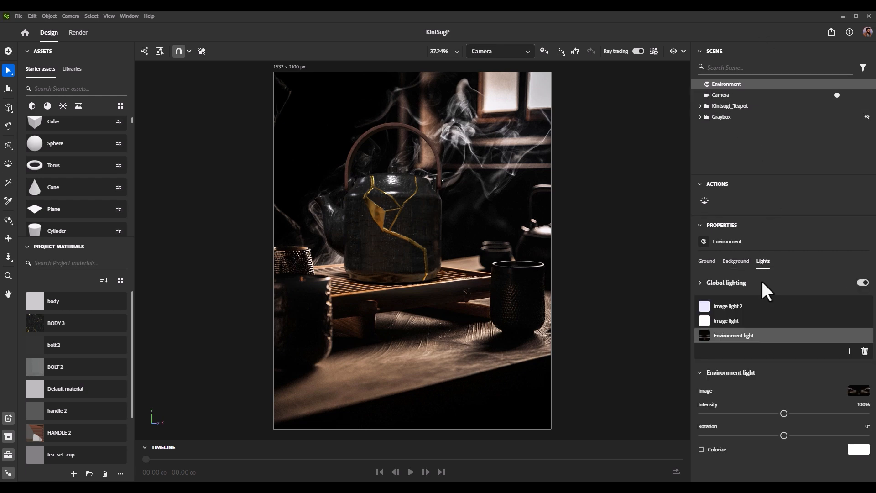
left_click(863, 307)
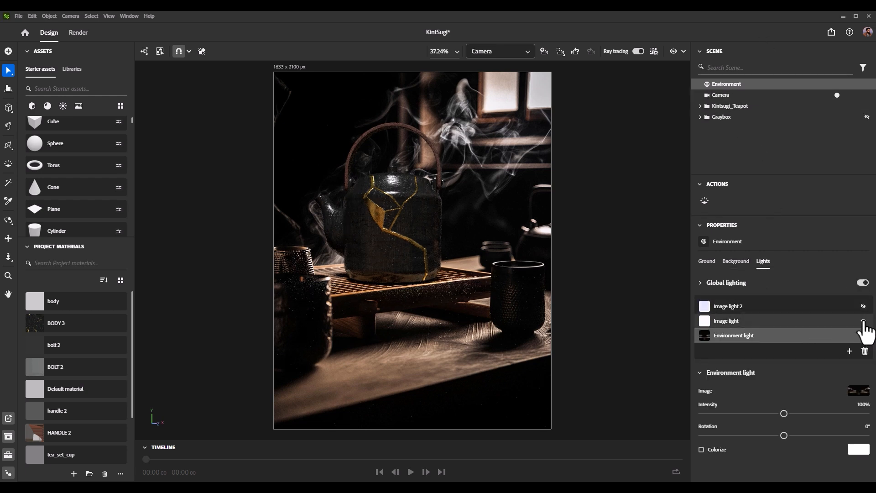
left_click(864, 320)
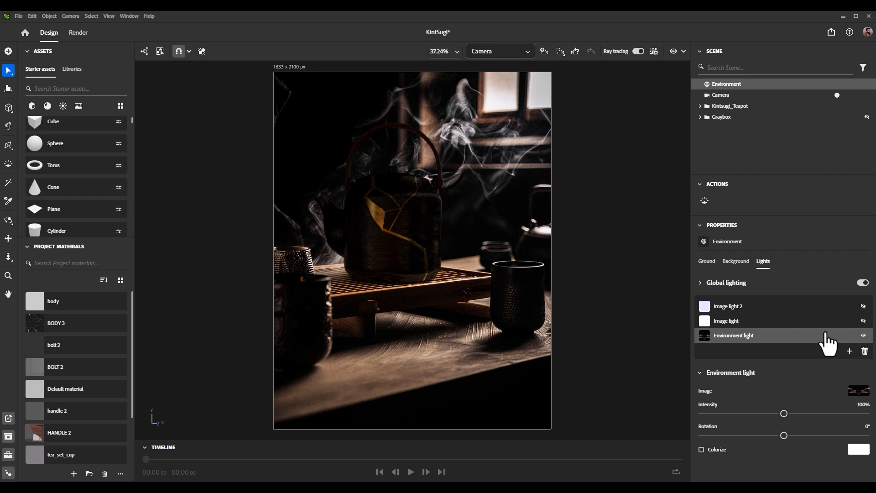
left_click(862, 404)
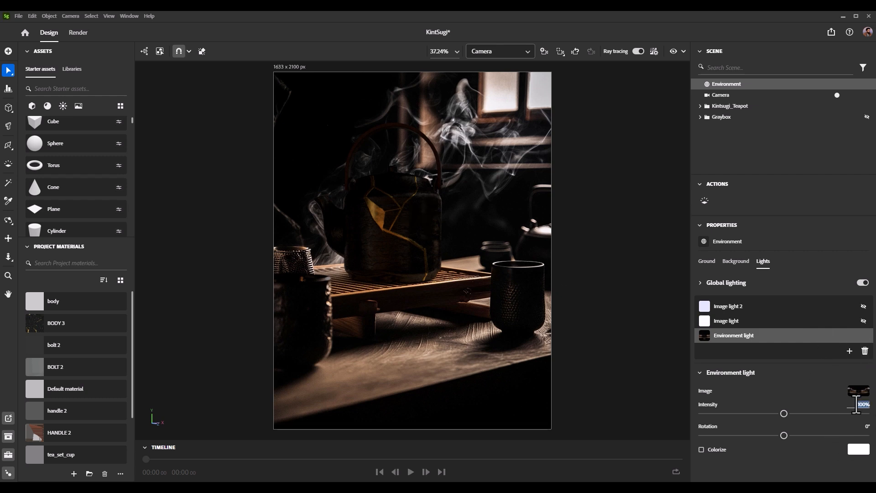
type("200")
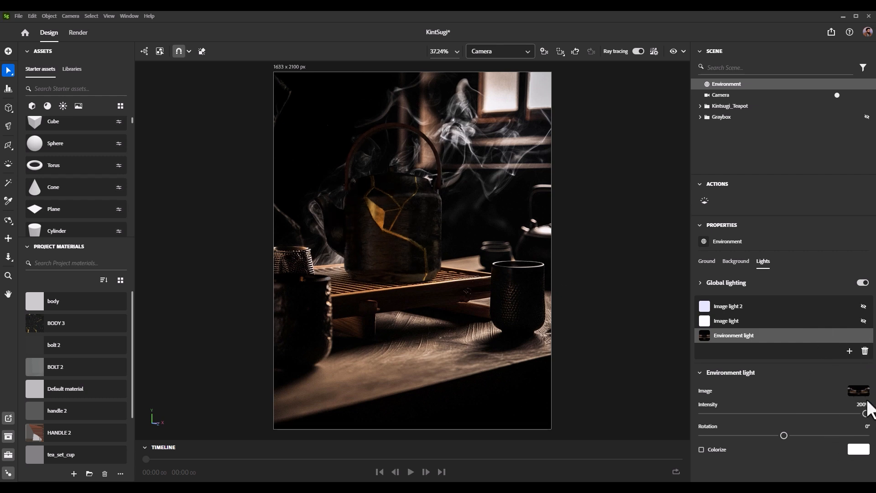
key("Return")
Step: Delete Image light and Image light 2 from the Environment, keeping only the Environment light
left_click(822, 321)
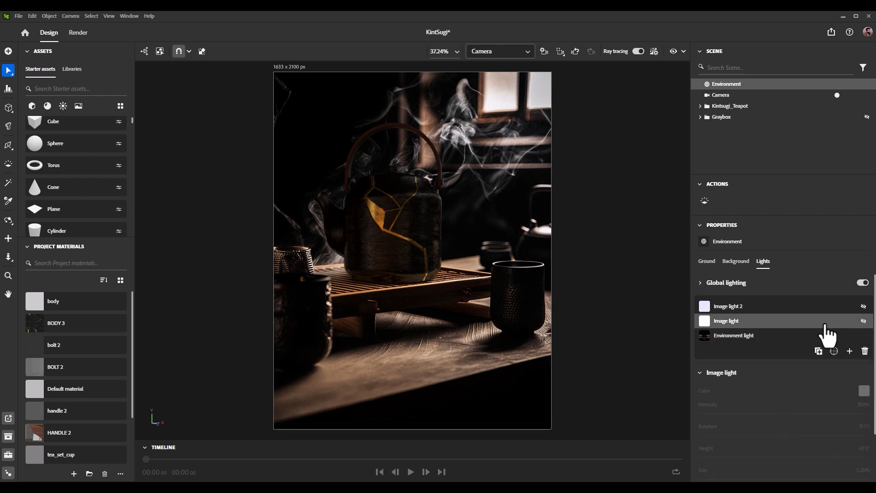
left_click(865, 352)
left_click(863, 336)
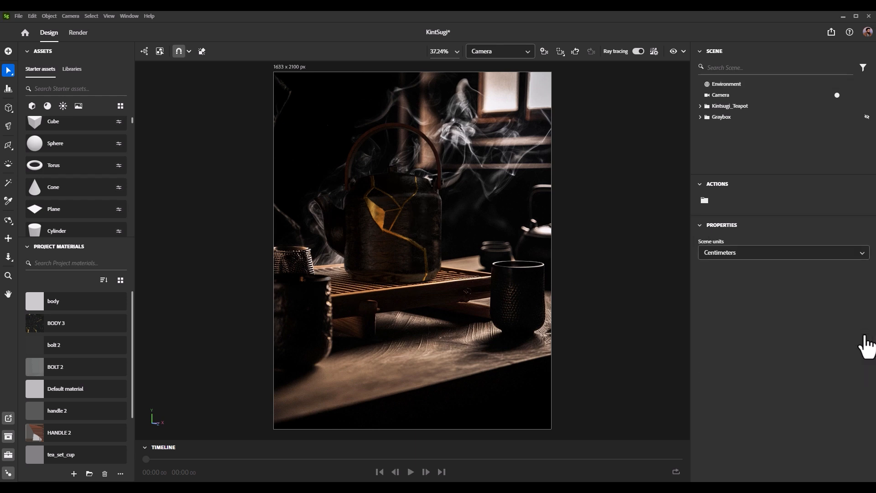
Step: Add an image light to the Environment with rotation 172°, intensity 108% and size 31%
left_click(787, 84)
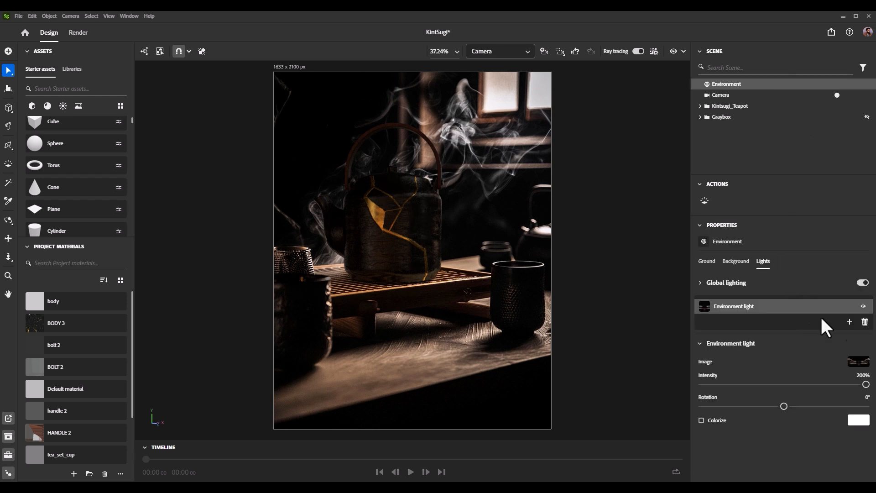
left_click(849, 323)
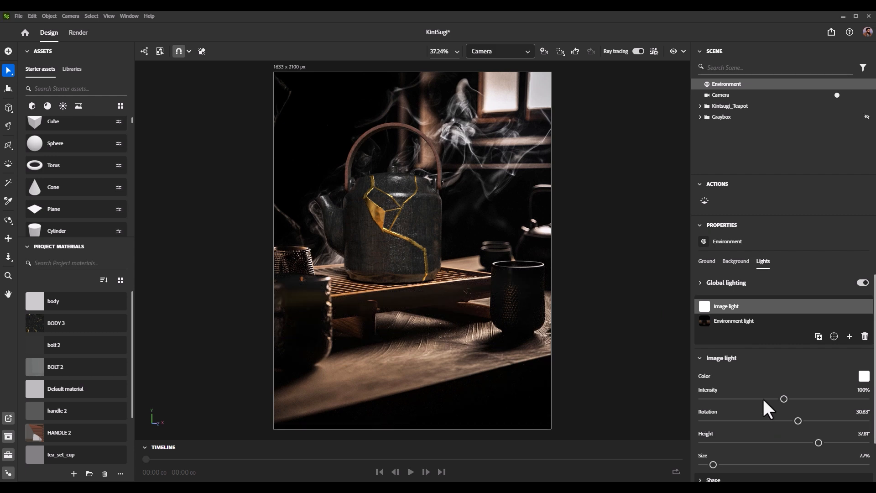
left_click_drag(801, 427, 862, 428)
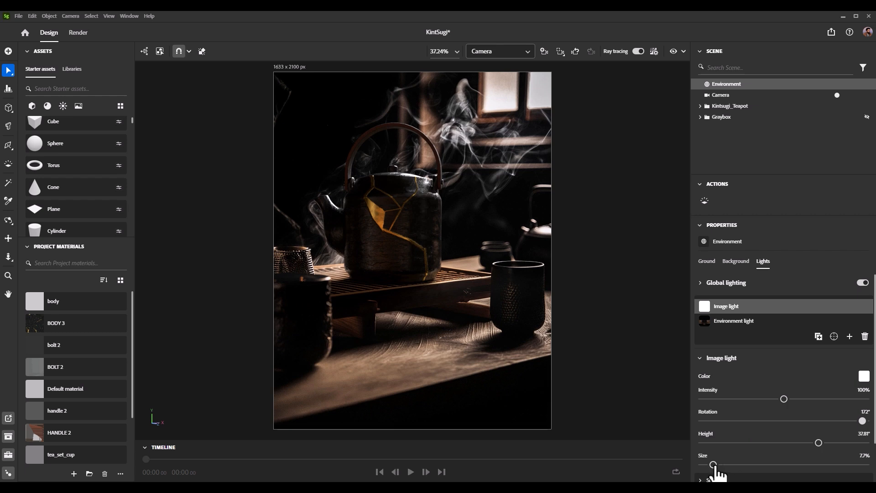
left_click_drag(713, 464, 736, 464)
left_click_drag(784, 398, 789, 398)
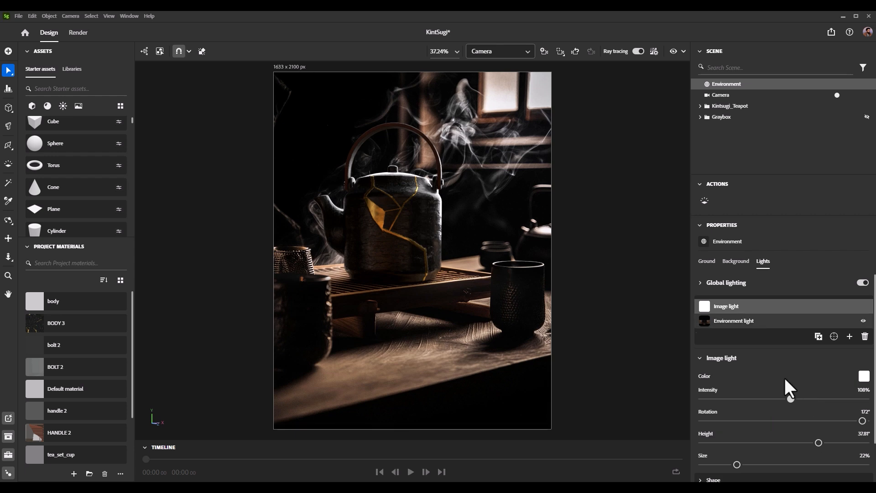
scroll(801, 417, "down", 1)
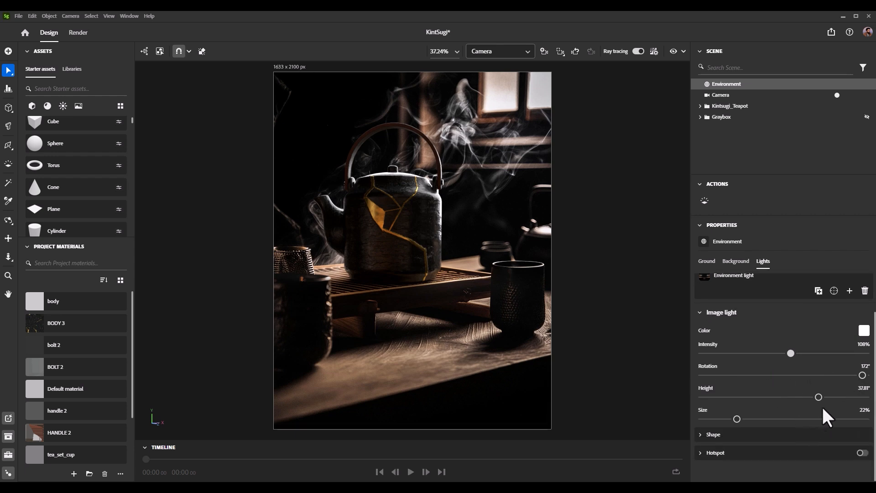
mouse_move(737, 419)
left_mouse_down()
mouse_move(784, 419)
mouse_move(740, 419)
mouse_move(751, 419)
left_mouse_up()
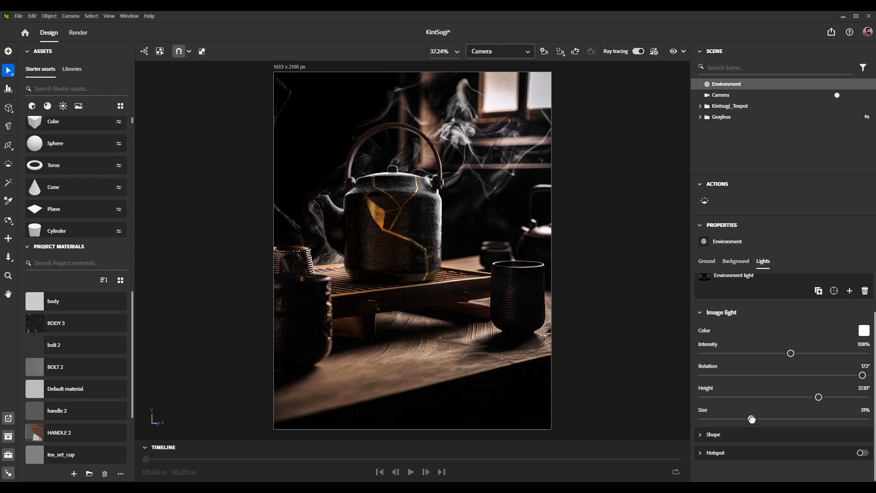
Step: Change the image light's shape to Square, enable its hotspot, and set its intensity to 53%
left_click(708, 435)
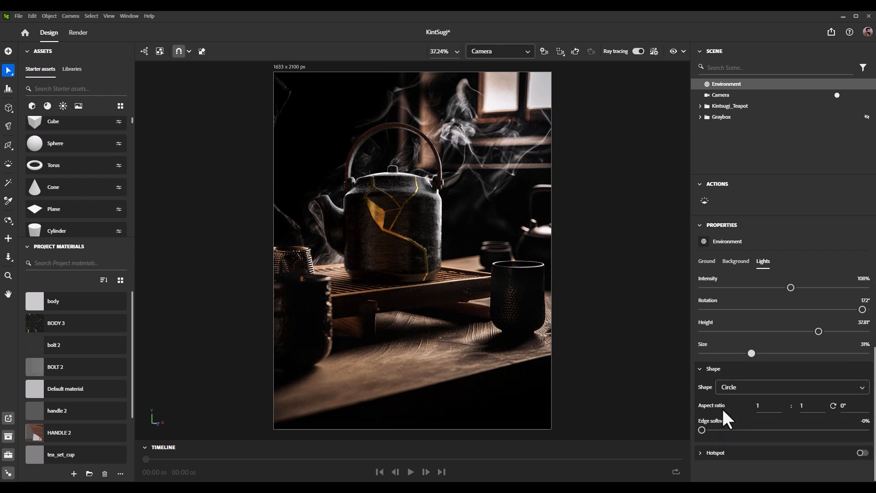
left_click(745, 388)
left_click(729, 417)
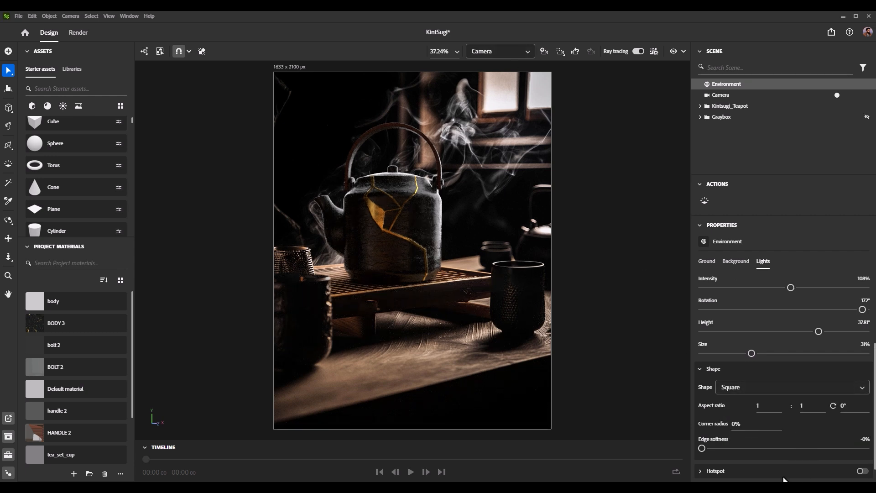
left_click(864, 471)
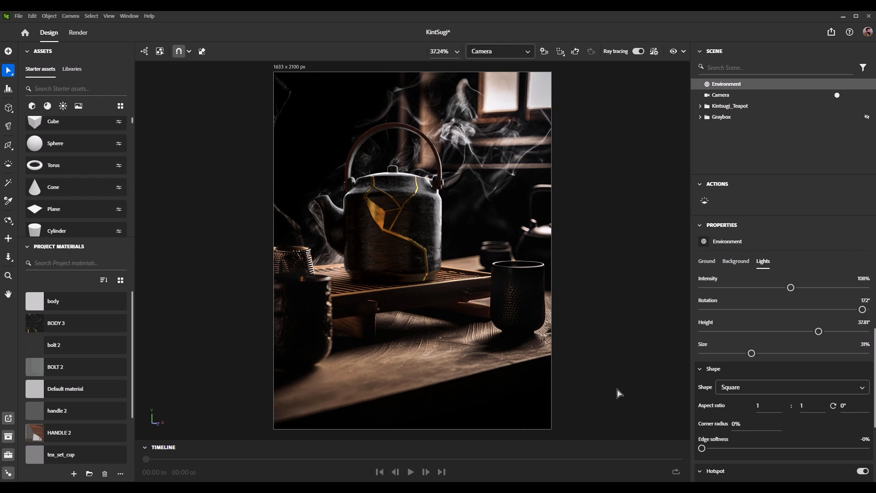
scroll(815, 352, "up", 3)
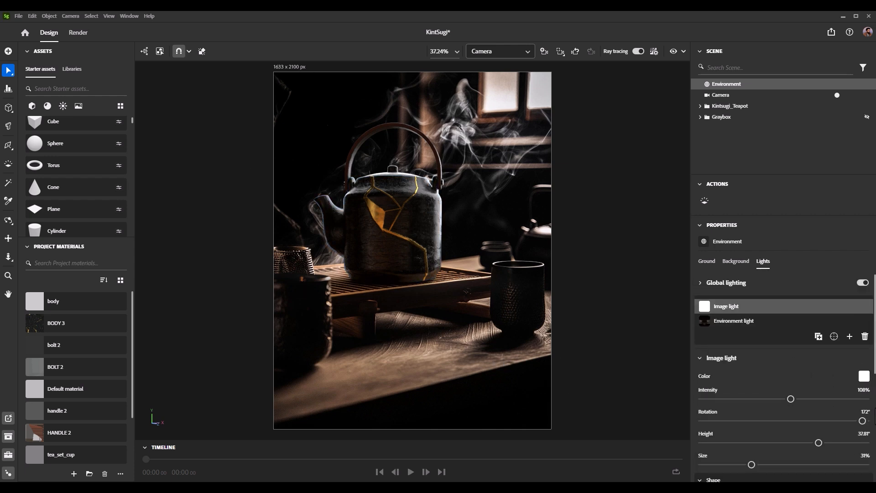
left_click_drag(791, 399, 746, 398)
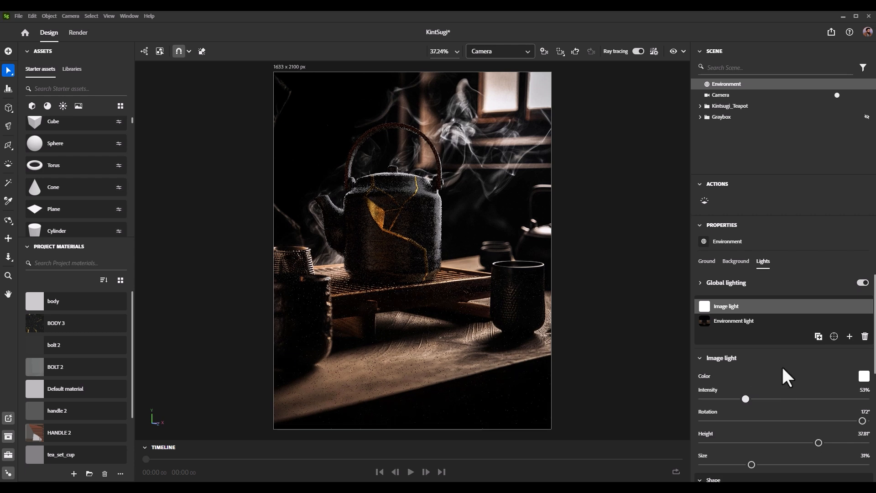
Step: Add a second image light and set its rotation to -134°, height to 5° and intensity to 2%
left_click(849, 336)
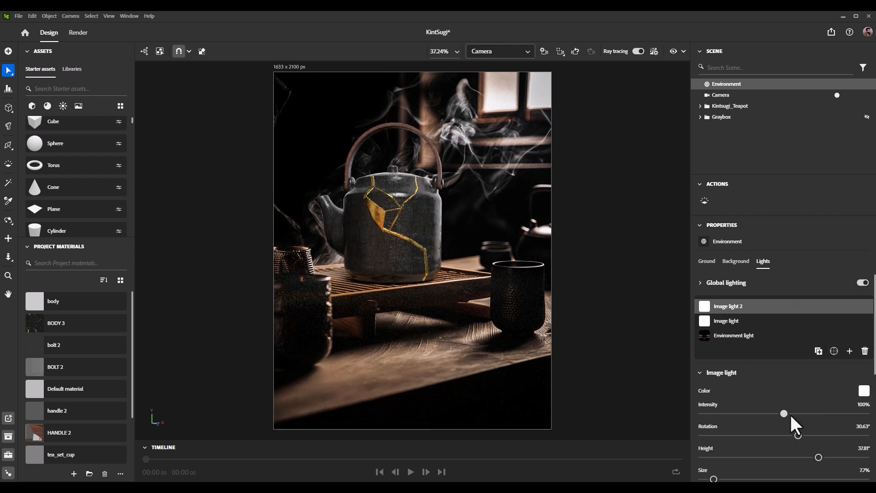
left_click_drag(798, 436, 725, 435)
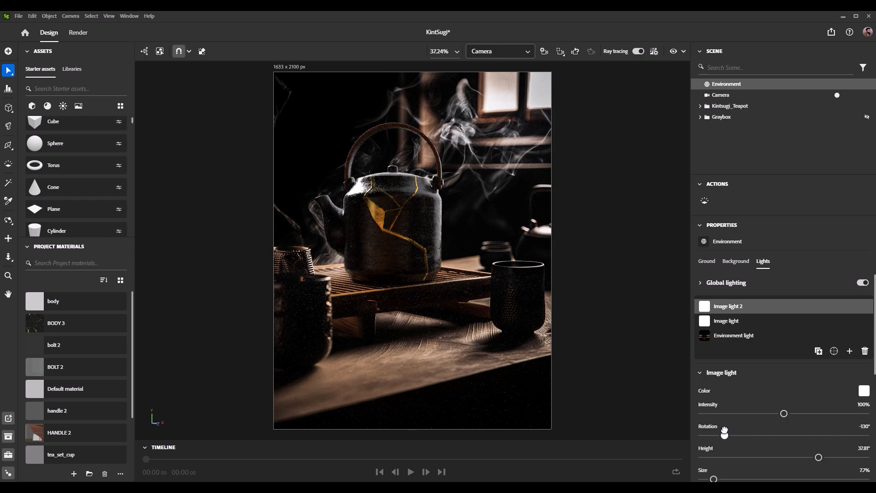
left_click_drag(818, 457, 767, 457)
left_click_drag(771, 449, 788, 449)
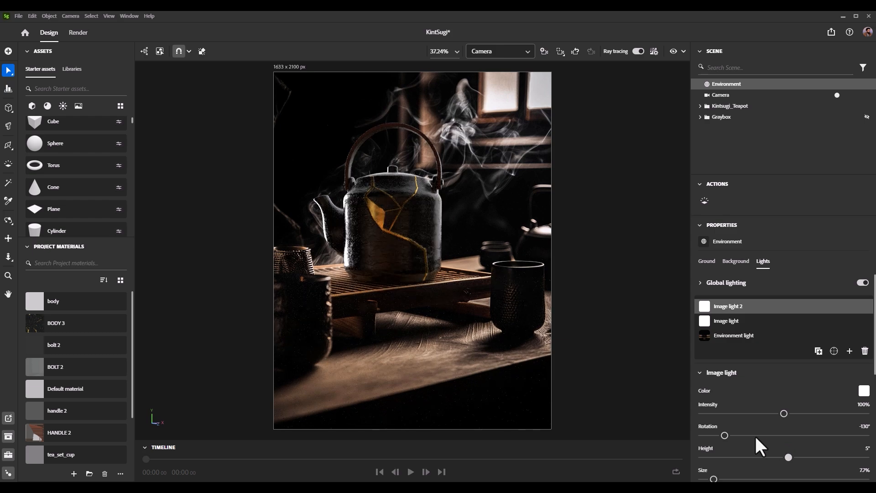
left_click_drag(725, 435, 723, 435)
left_click_drag(784, 413, 702, 412)
left_click(867, 404)
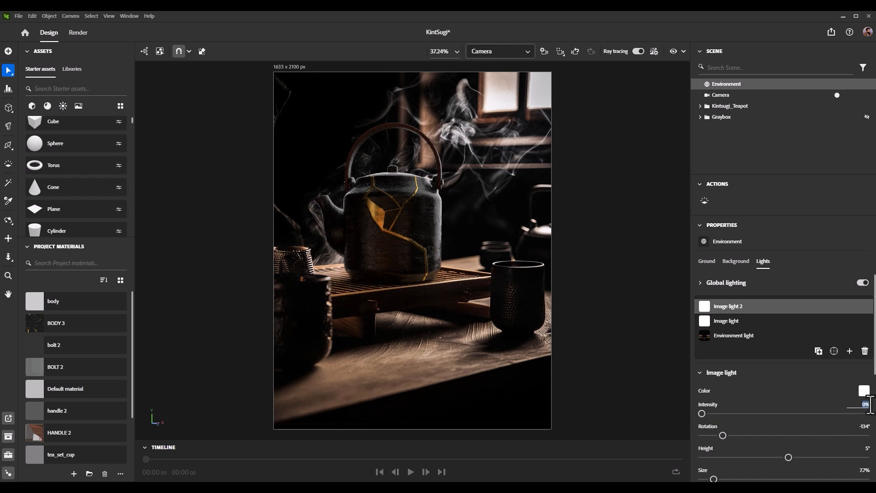
type("2")
key("Return")
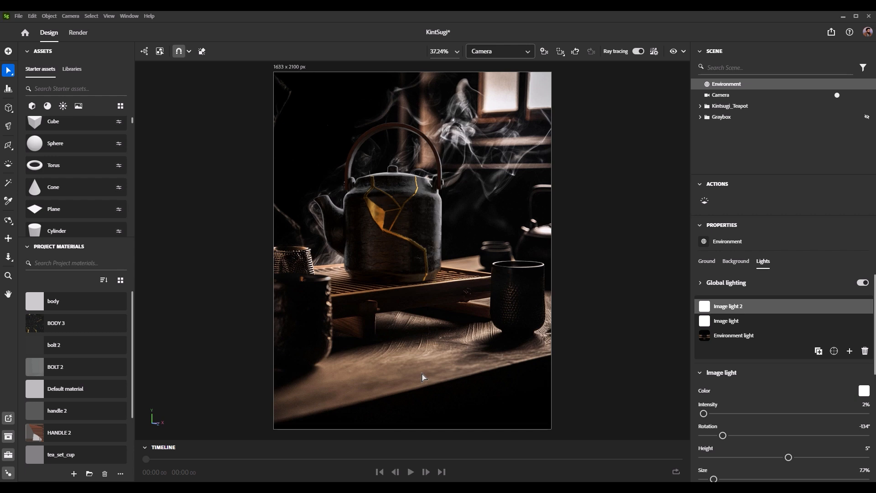
Step: Switch to Render mode and set the export format to PSD (16 bits/channel)
left_click(82, 36)
left_click(820, 195)
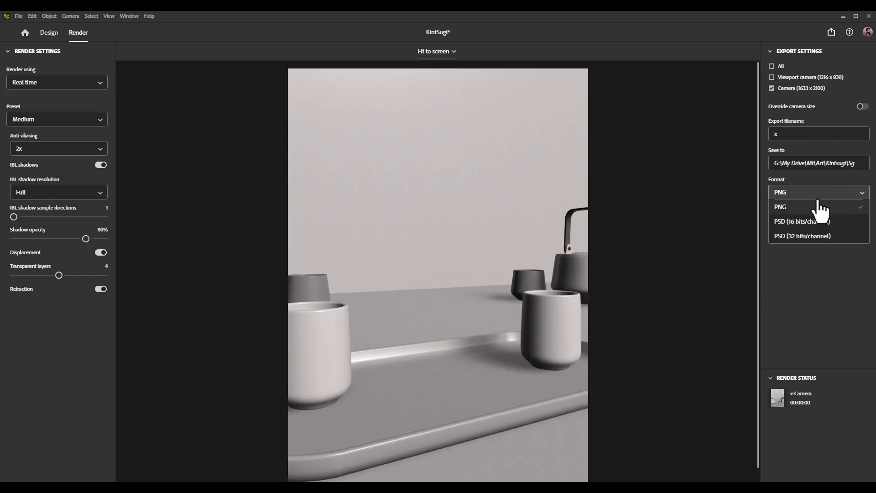
left_click(804, 236)
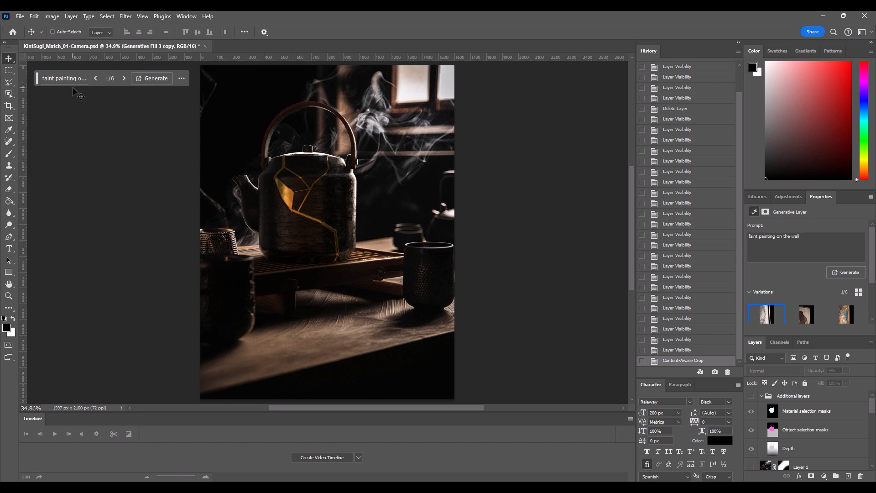
Step: Undo the Content-Aware Crop on the rendered teapot composite in Photoshop
key("ctrl+minus")
key("ctrl+minus")
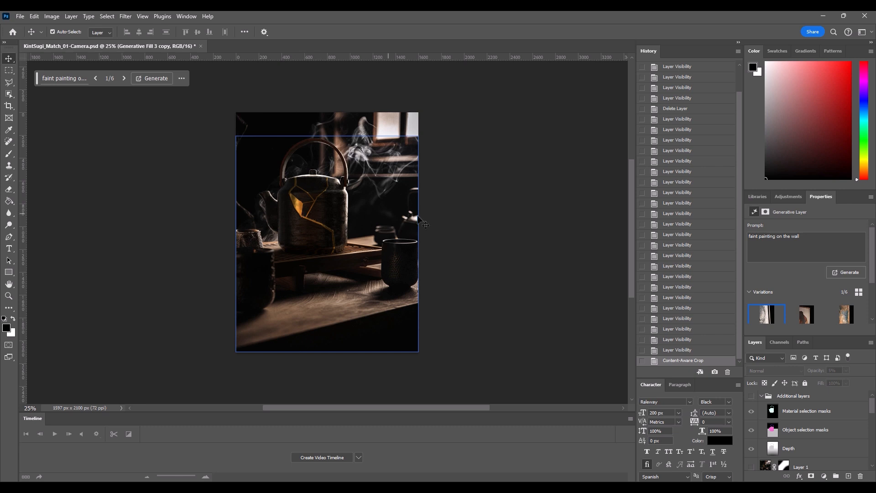
key("ctrl+z")
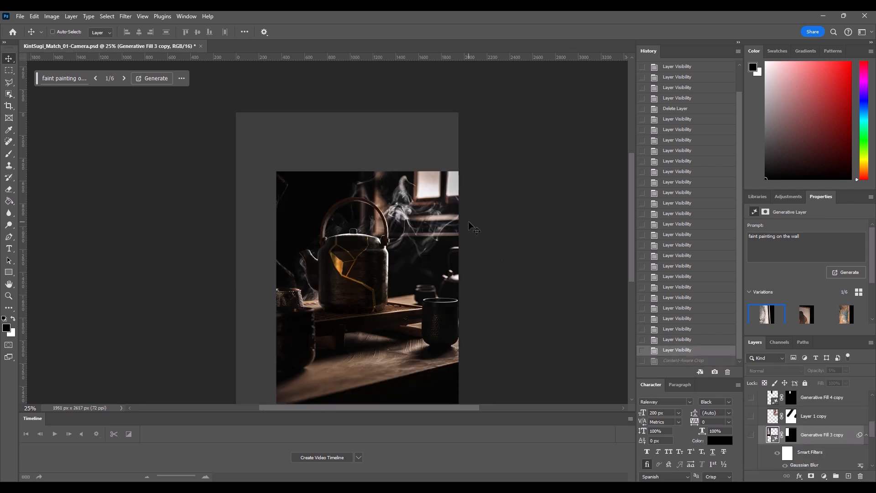
scroll(470, 227, "up", 1, "alt")
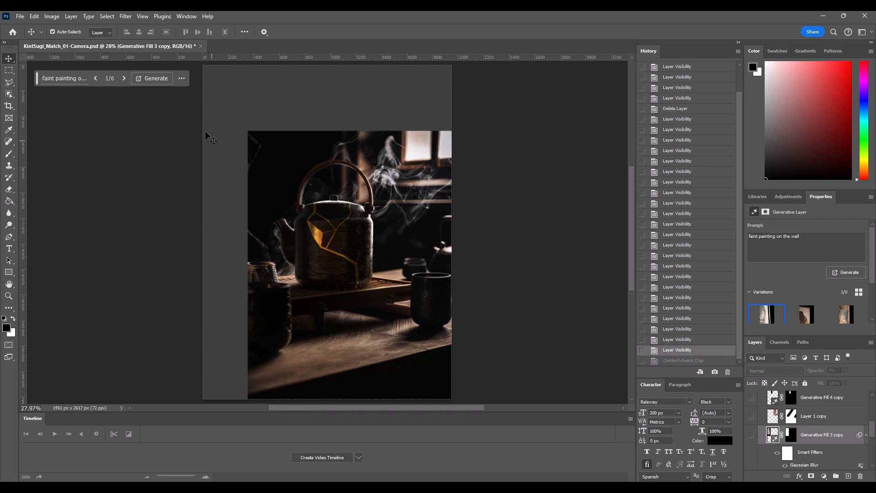
Step: Show the Generative Expand copy layer above the rendered teapot and background image layers
scroll(799, 438, "down", 5)
left_click(798, 441)
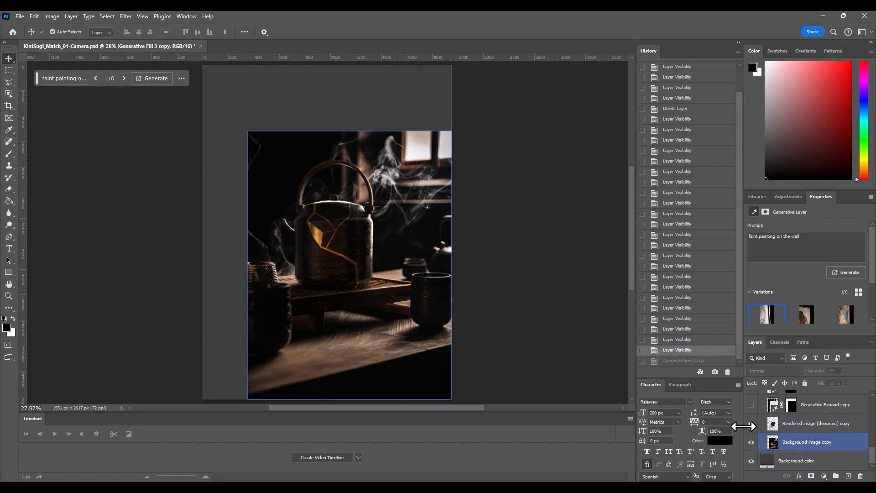
left_click(754, 408)
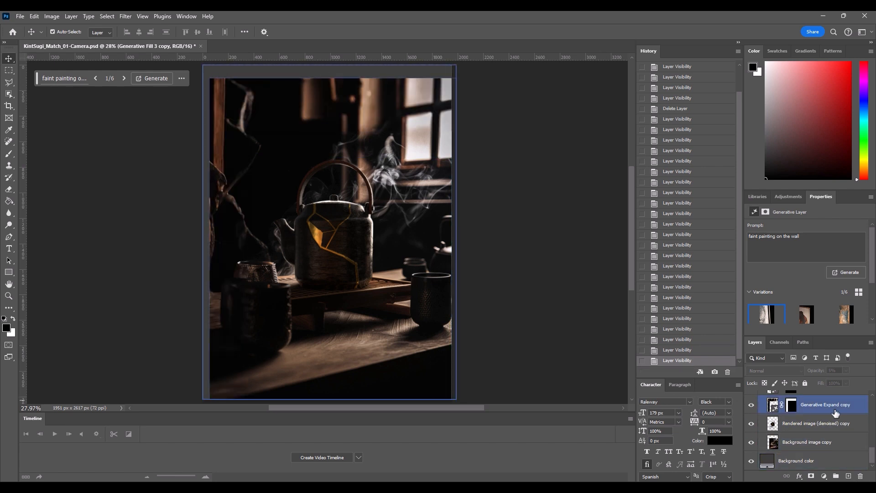
left_click(817, 423)
Step: Toggle the Generative Fill copy layer's visibility on and off to compare its effect on the background
scroll(776, 425, "up", 1)
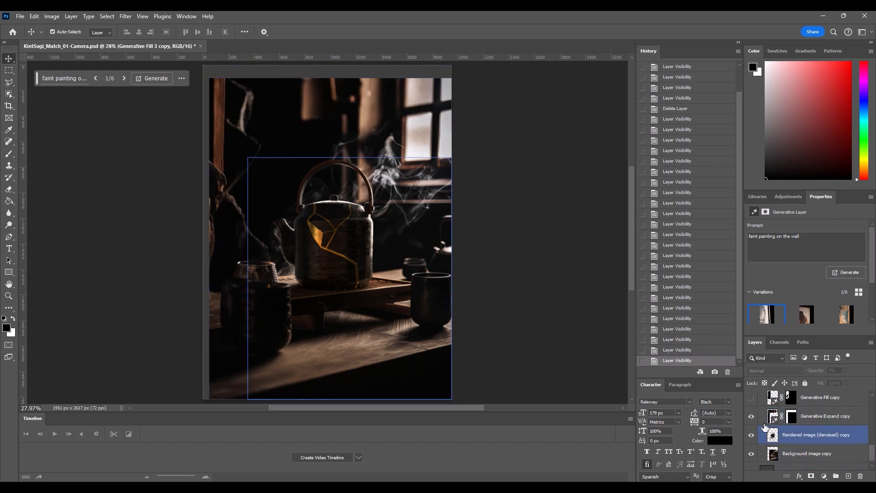
left_click(751, 400)
left_click(751, 400)
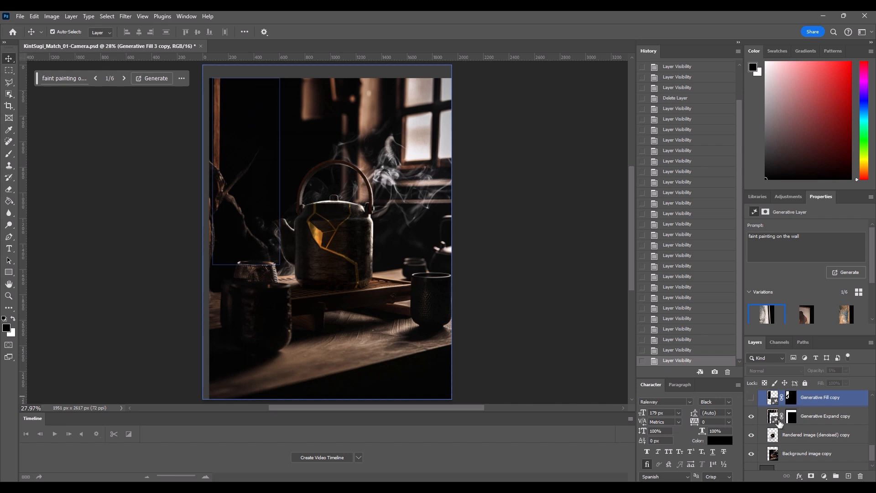
Step: Show the Generative Expand 2 copy layer to extend the scene to the canvas edges
scroll(785, 424, "up", 2)
scroll(798, 442, "up", 2)
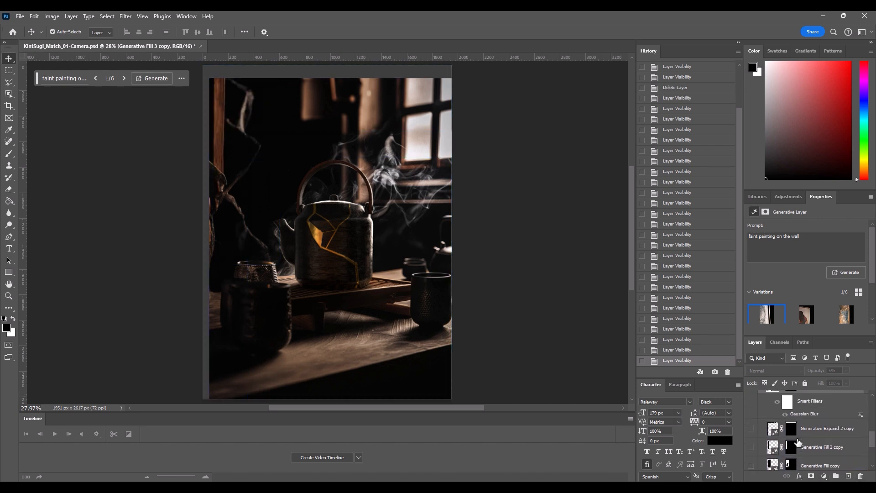
left_click(751, 430)
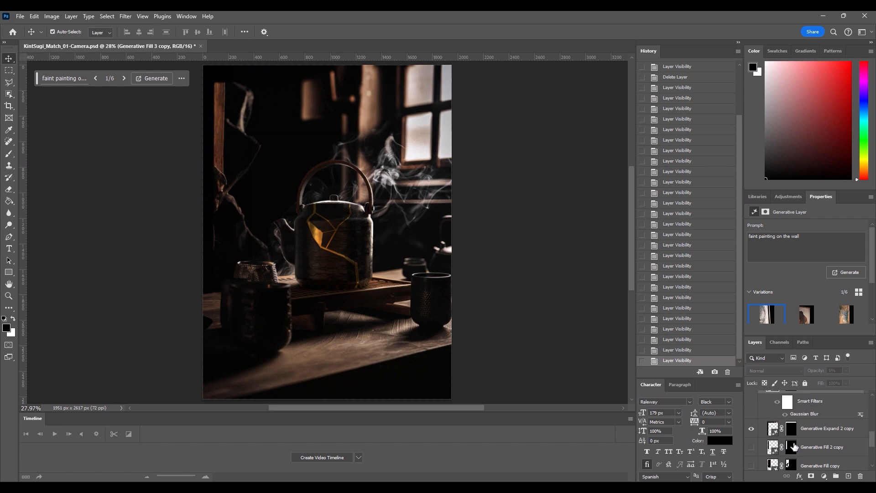
scroll(795, 447, "down", 1)
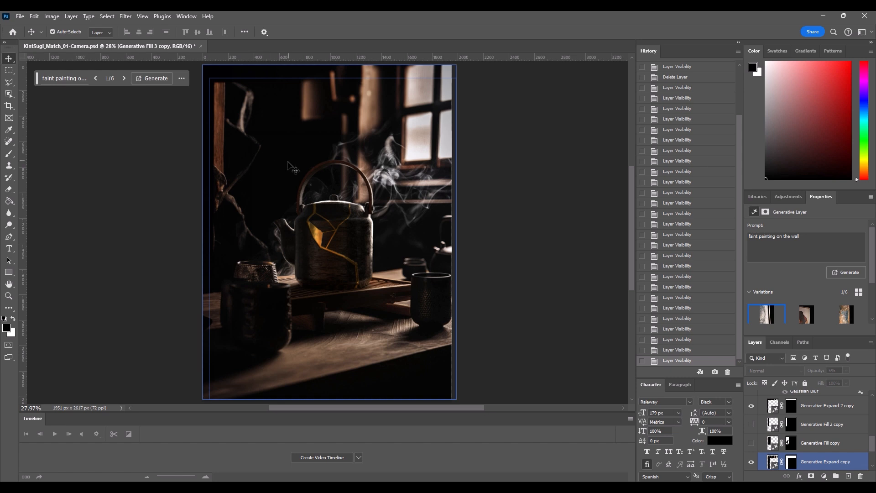
Step: Show the Generative Fill copy and Generative Fill 2 copy layers to clean up the dark wall beside the teapot
left_click(751, 443)
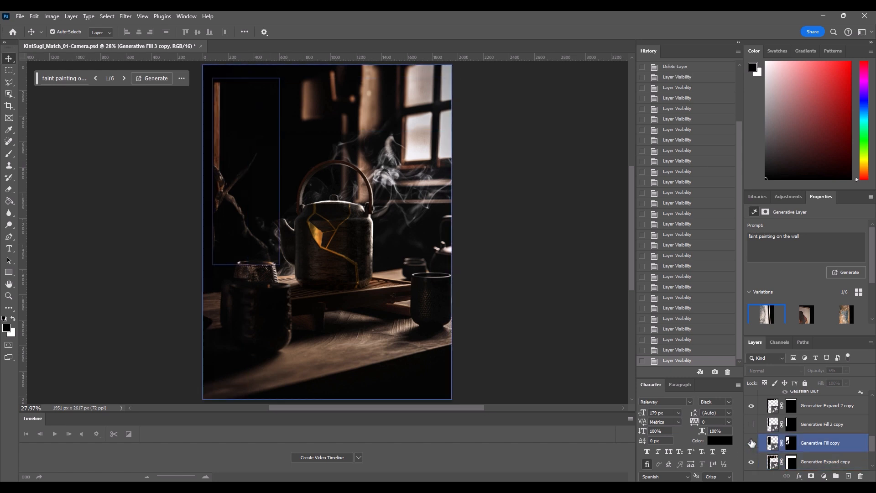
left_click(215, 97)
left_click(751, 425)
left_click(805, 431)
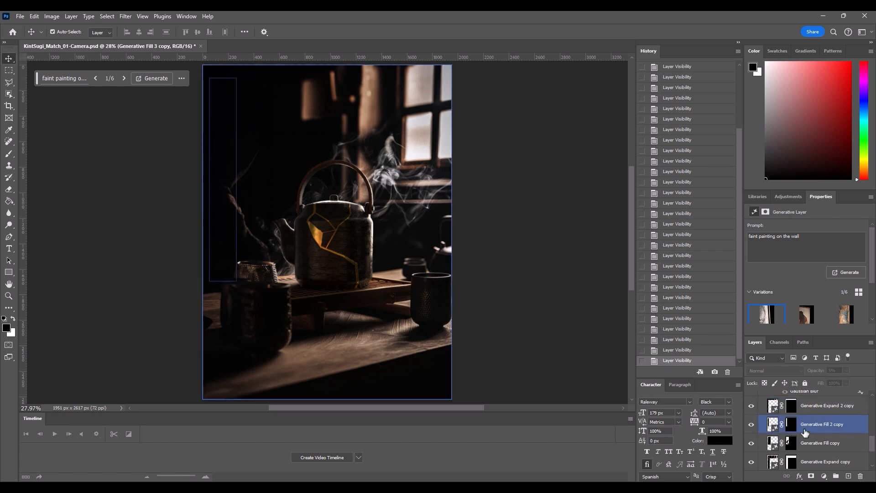
Step: Show the Generative Fill 3 copy layer with the faint wall painting and set its opacity to 4%
scroll(808, 438, "up", 3)
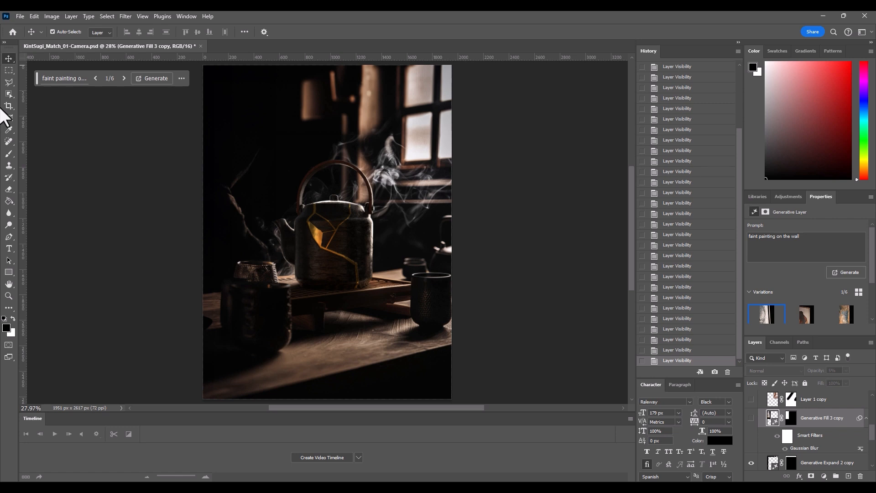
left_click(751, 418)
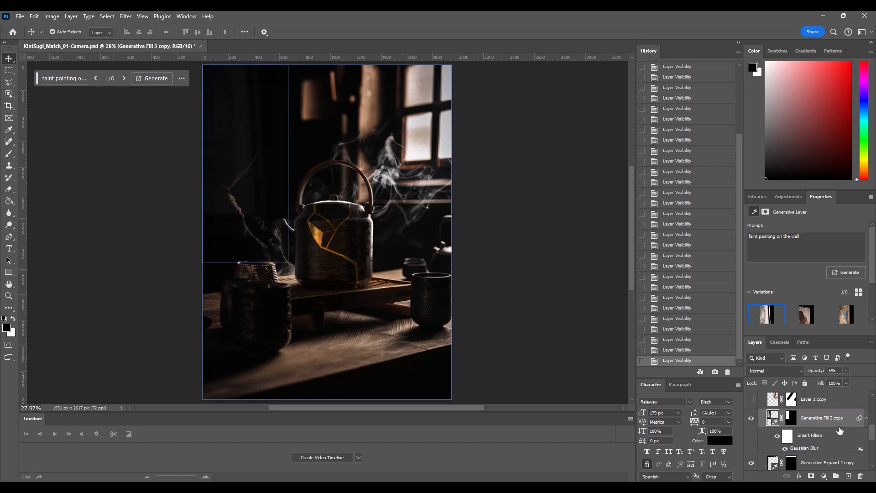
left_click(846, 370)
mouse_move(838, 382)
left_mouse_down()
mouse_move(870, 380)
mouse_move(872, 398)
mouse_move(830, 392)
left_mouse_up()
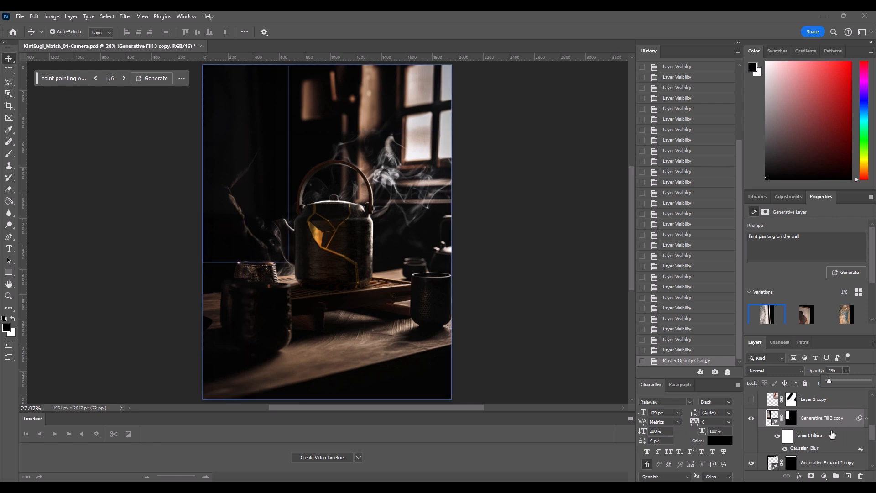
Step: Show the Layer 1 copy light layer over the window area and set its opacity to 34%
left_click(751, 400)
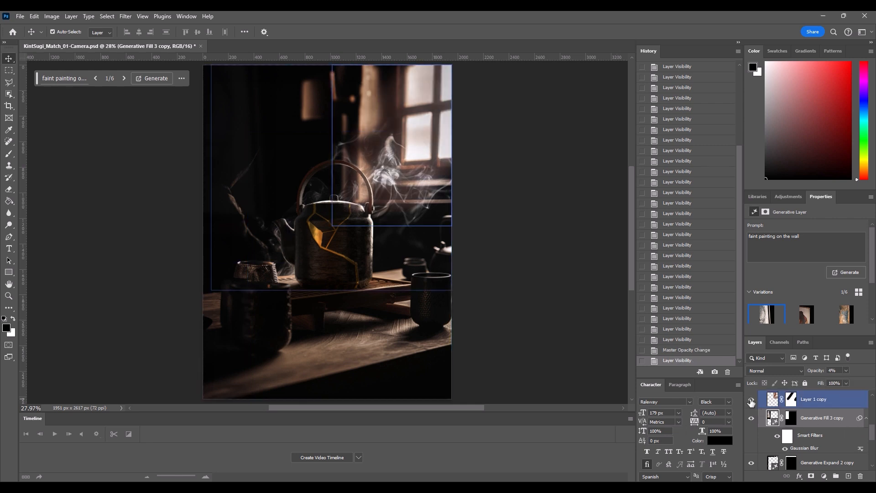
scroll(750, 437, "up", 2)
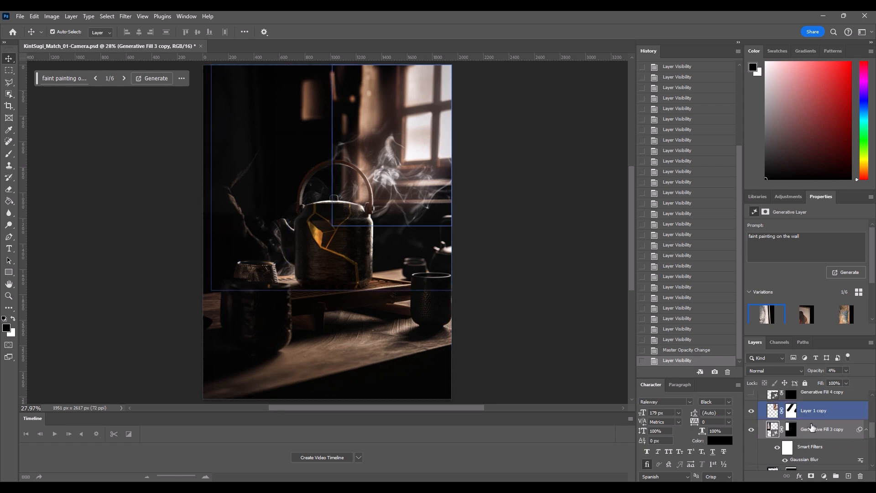
left_click(770, 434)
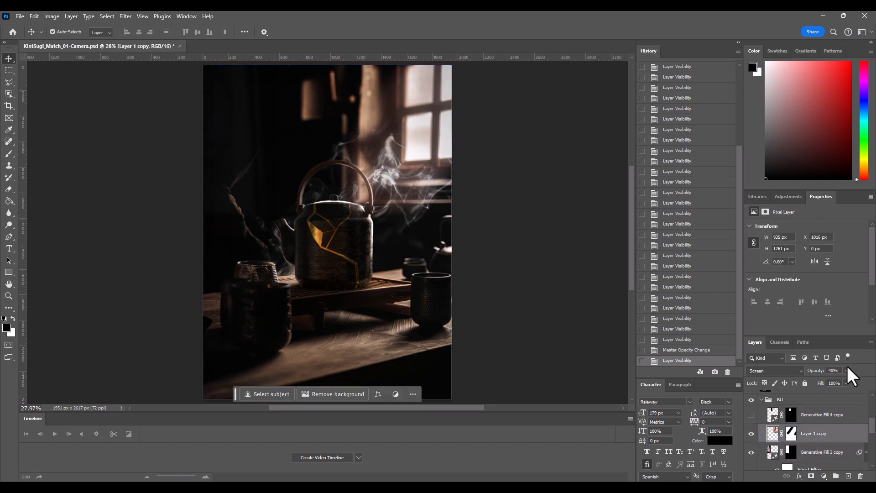
left_click(846, 371)
left_click_drag(846, 381, 875, 384)
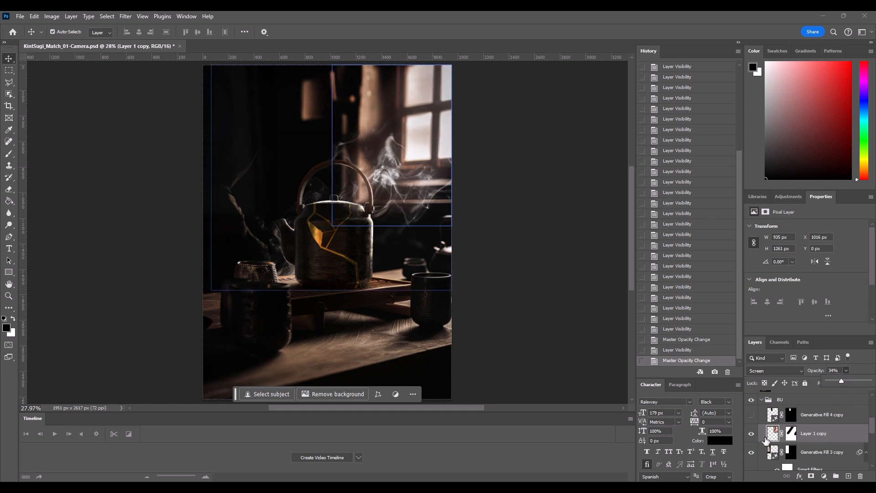
Step: Toggle the Generative Fill 4 copy layer to compare its effect on the upper wall, leaving it shown
left_click(751, 415)
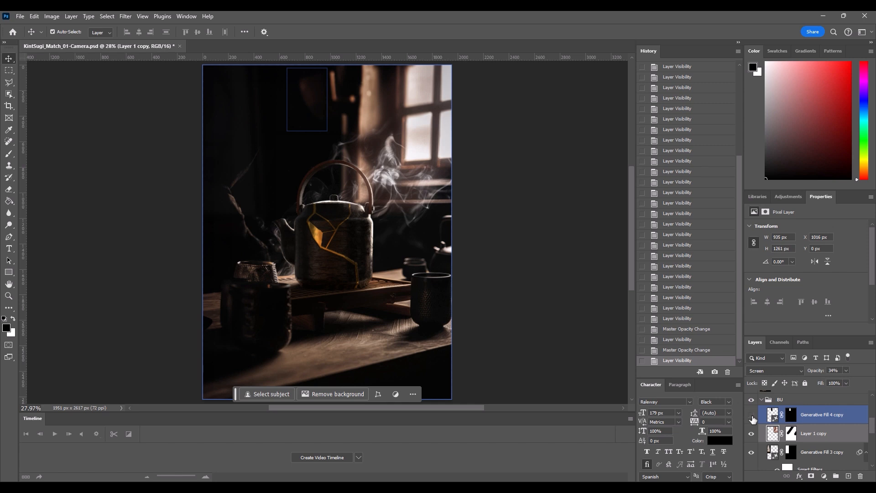
left_click(752, 415)
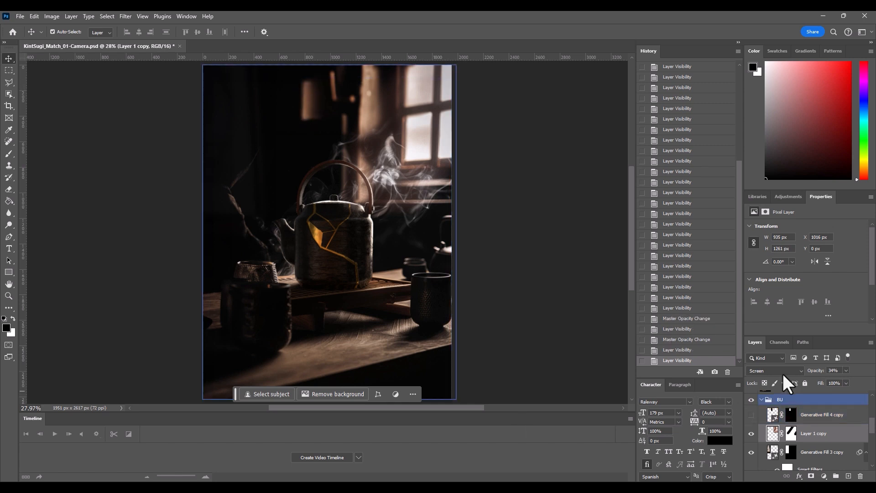
left_click(752, 414)
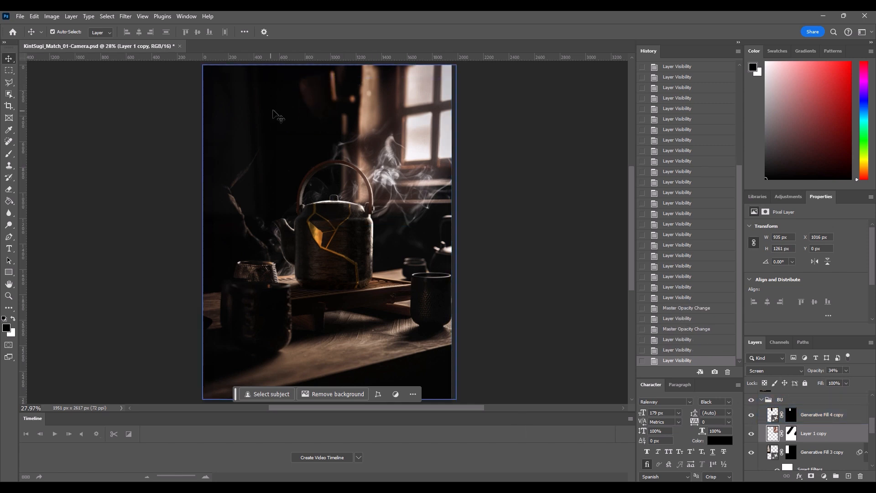
Step: Toggle the Generative Fill 4 layer above the BU group repeatedly to compare the upscaled image, leaving it shown
scroll(771, 452, "up", 3)
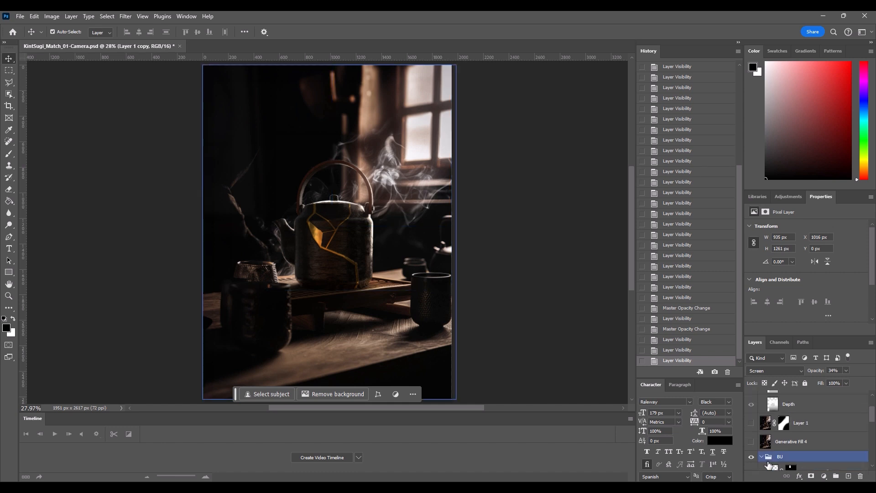
left_click(752, 442)
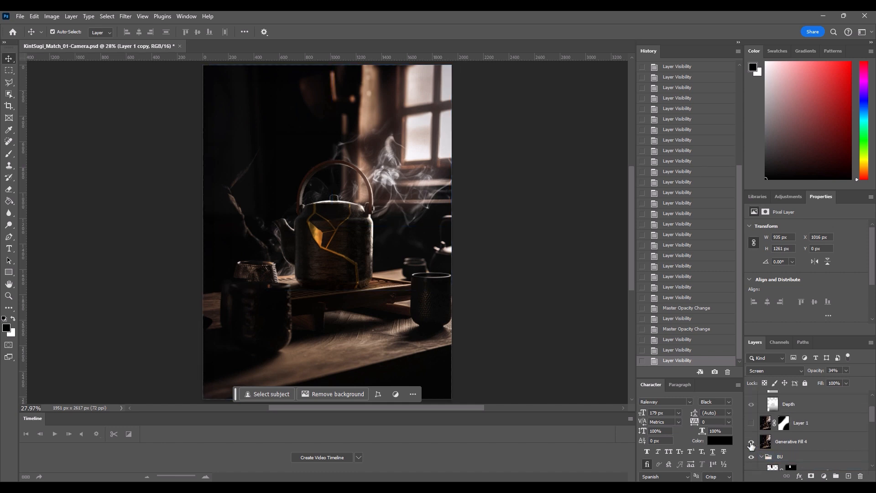
left_click(751, 444)
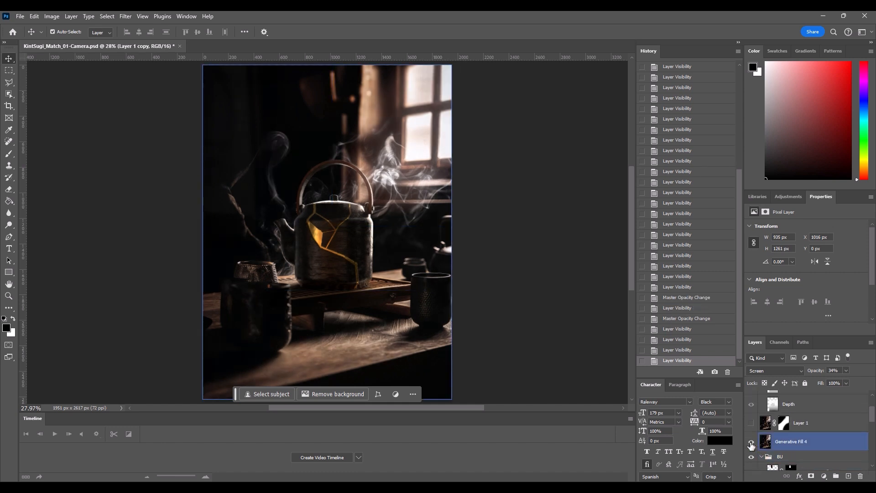
left_click(751, 443)
left_click(752, 444)
left_click(751, 444)
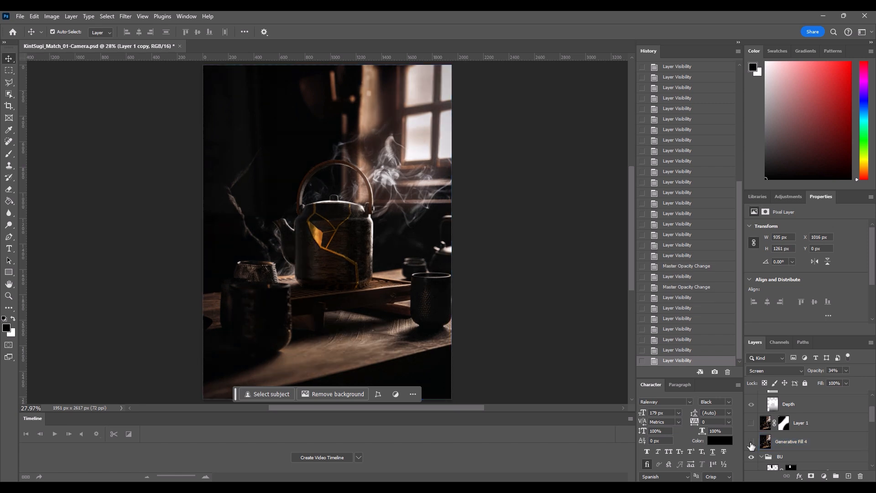
left_click(751, 444)
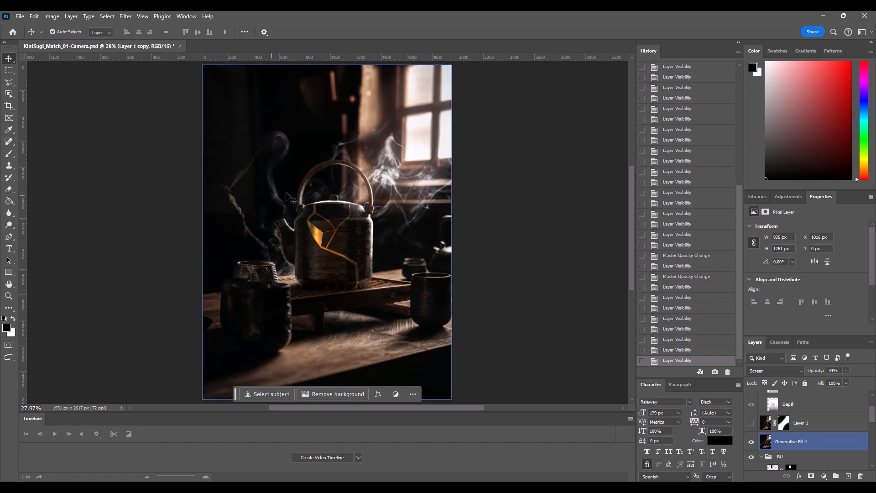
left_click(751, 443)
left_click(752, 443)
left_click(751, 442)
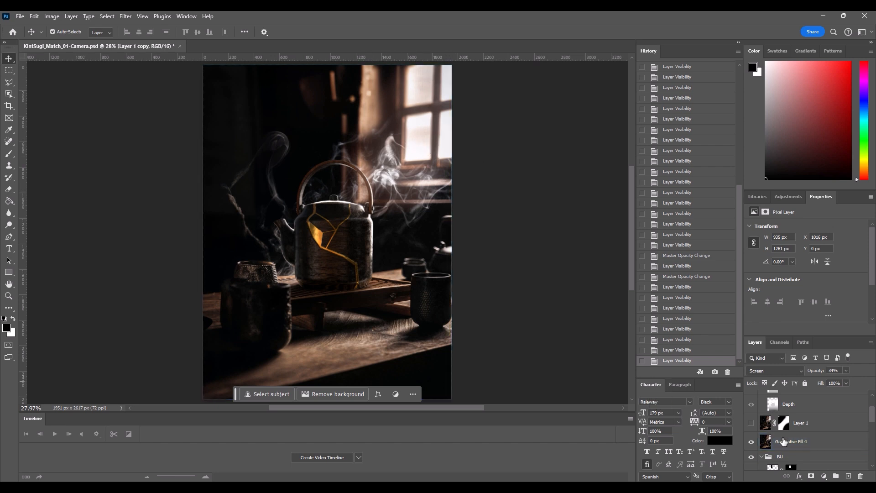
left_click(752, 443)
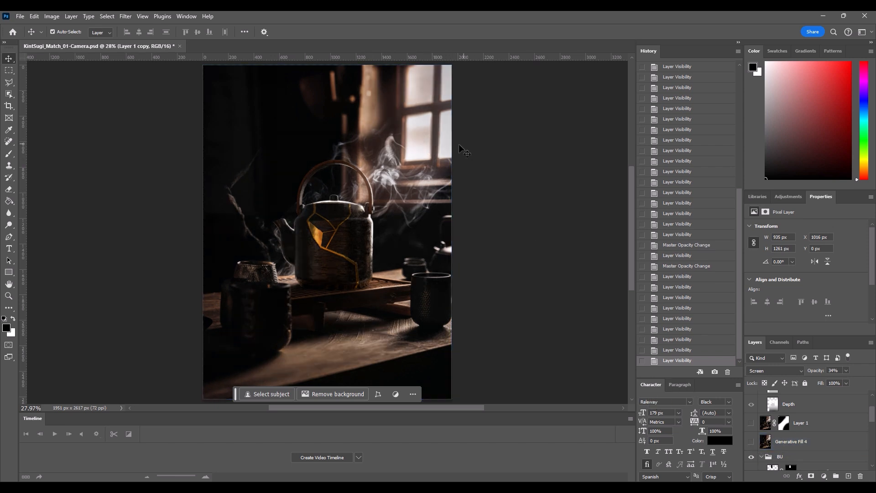
left_click(751, 442)
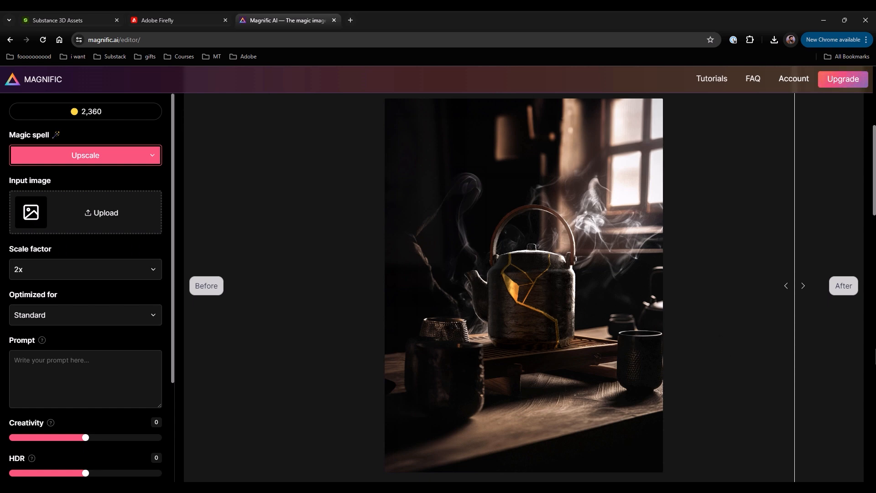
Step: In Magnific in the browser, compare the teapot image before and after upscaling and review the Optimized for presets and prompt field
left_click_drag(790, 284, 311, 290)
left_click_drag(495, 329, 790, 400)
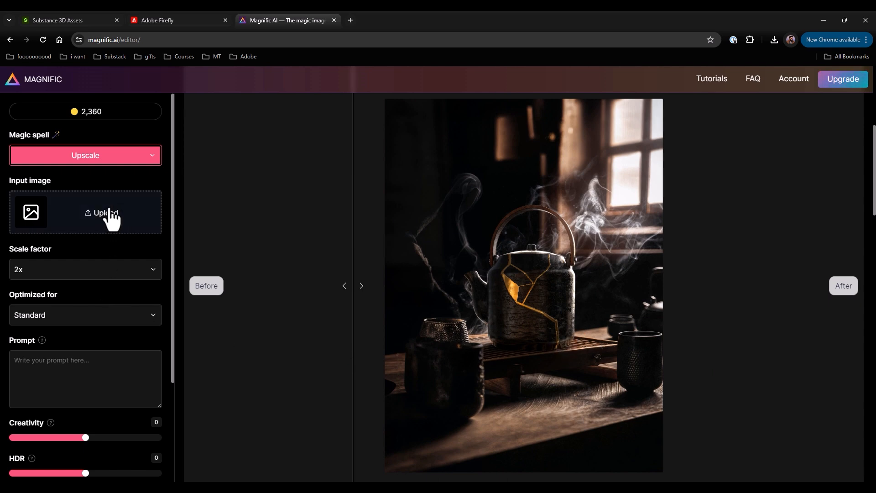
scroll(110, 212, "down", 2)
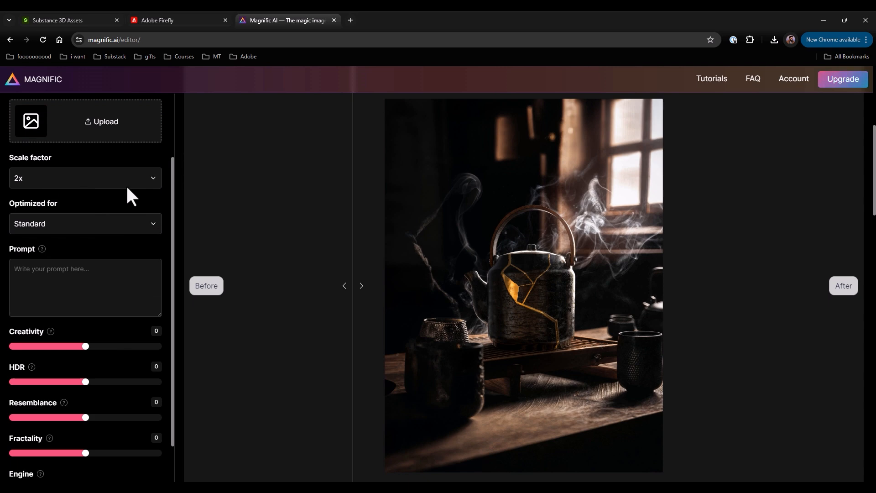
scroll(126, 184, "down", 2)
left_click(34, 137)
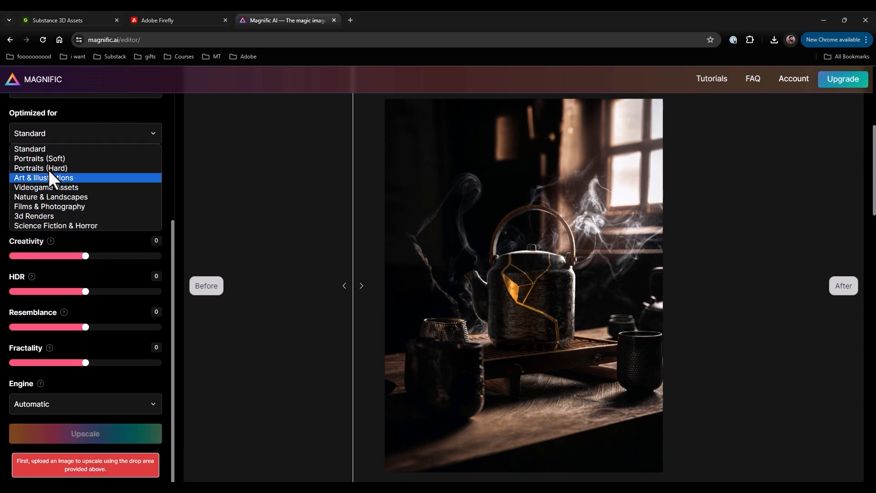
left_click(292, 182)
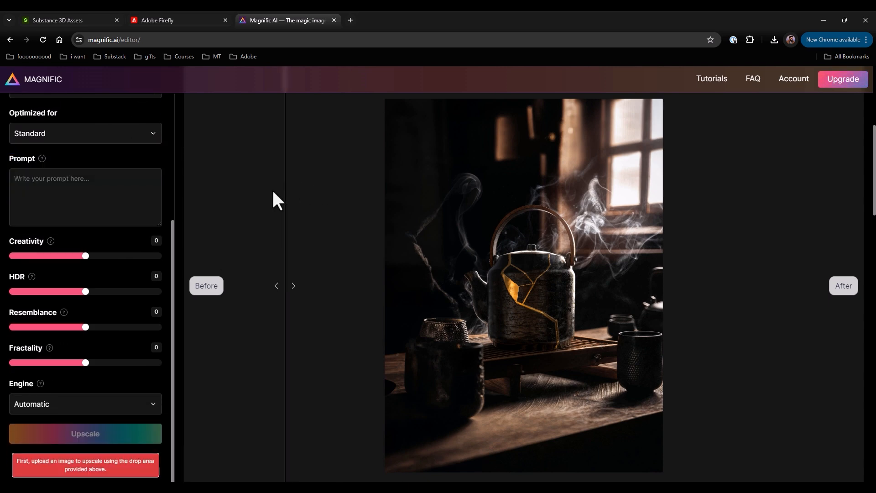
left_click(79, 196)
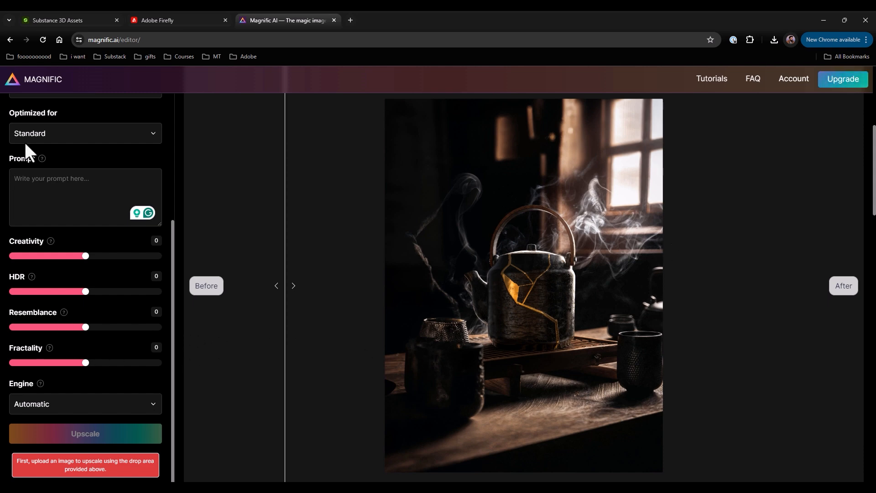
Step: Read the Fractality explanation in Magnific and look over the remaining upscale settings beside the teapot image
mouse_move(50, 349)
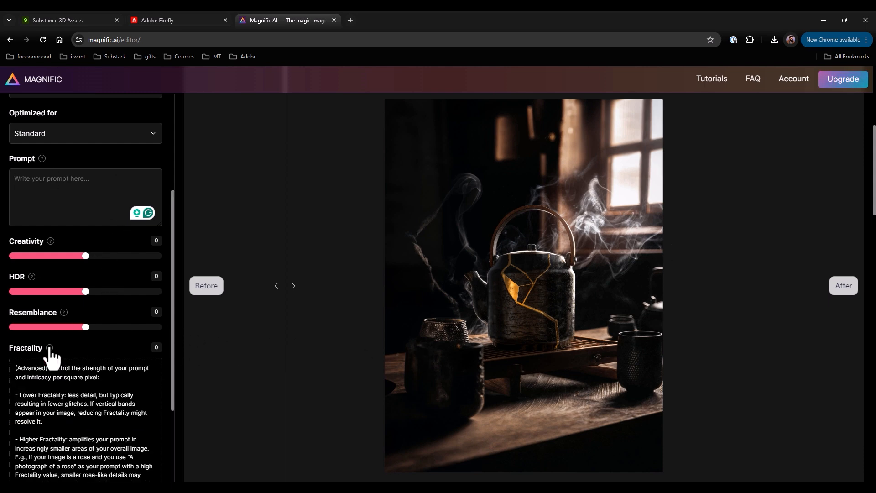
scroll(71, 432, "down", 2)
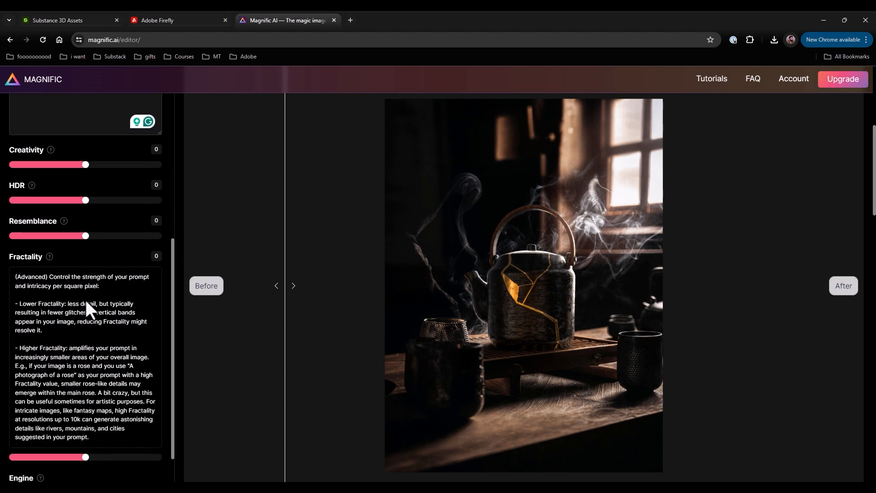
scroll(83, 303, "up", 2)
scroll(77, 320, "down", 3)
scroll(73, 335, "up", 2)
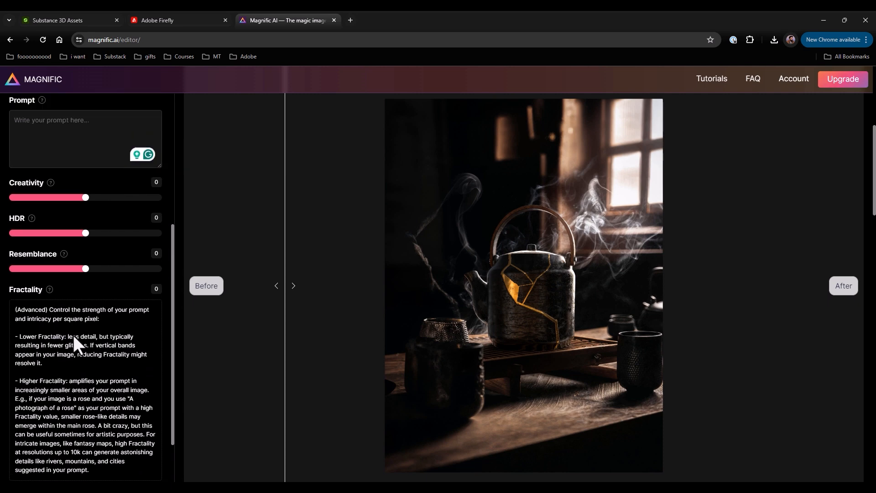
left_click(49, 302)
scroll(95, 358, "down", 1)
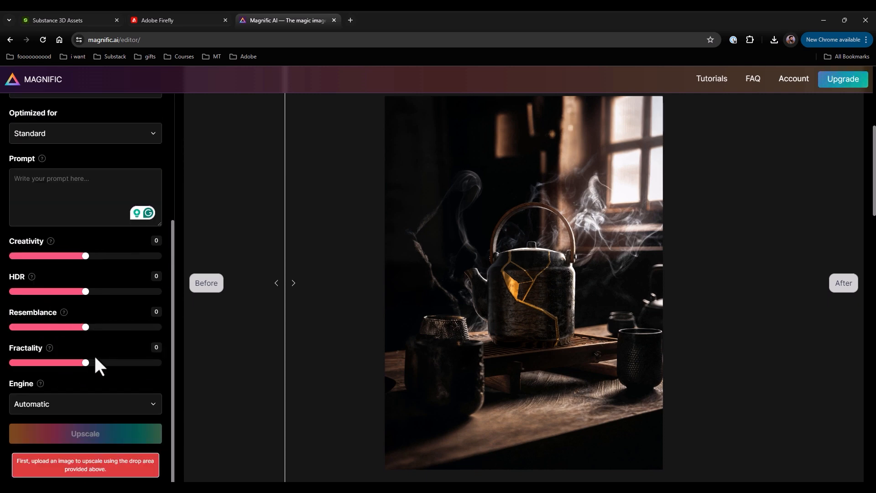
scroll(117, 393, "down", 2)
scroll(311, 418, "up", 3)
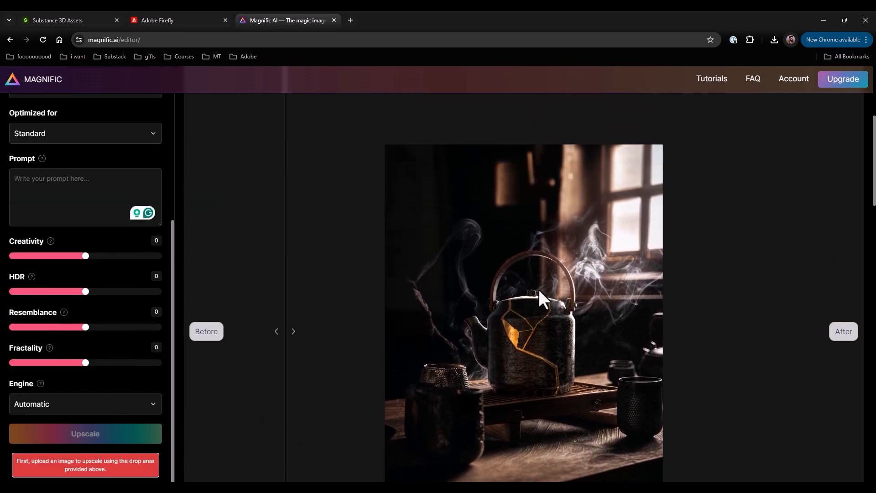
scroll(538, 292, "down", 1)
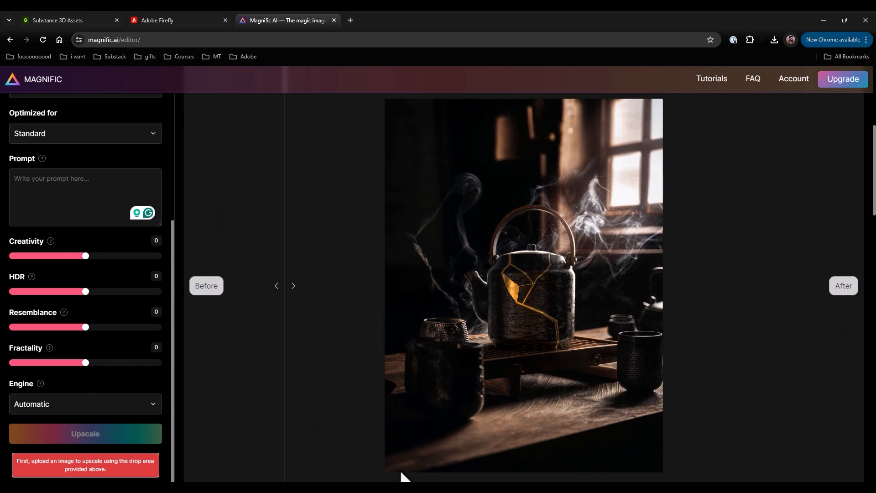
Step: Switch back to Photoshop and toggle Layer 1 above Generative Fill 4 to compare its lighting effect, leaving it shown
key("alt+Tab")
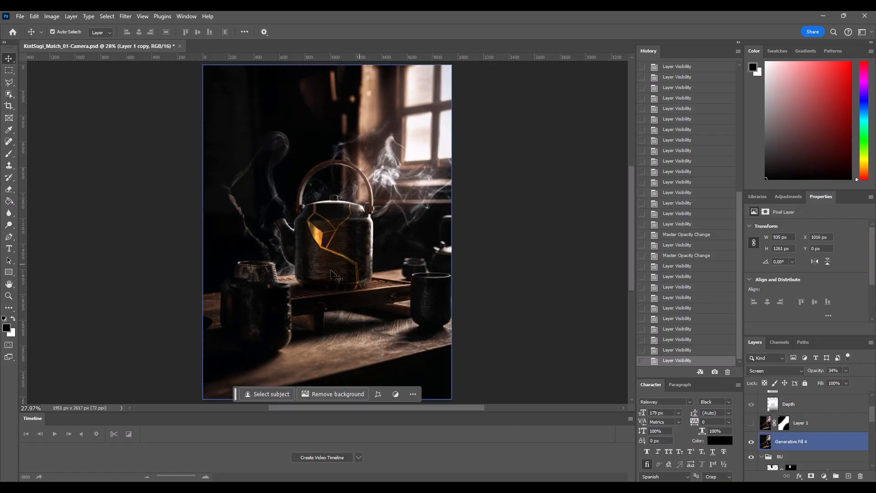
left_click(751, 424)
left_click(751, 425)
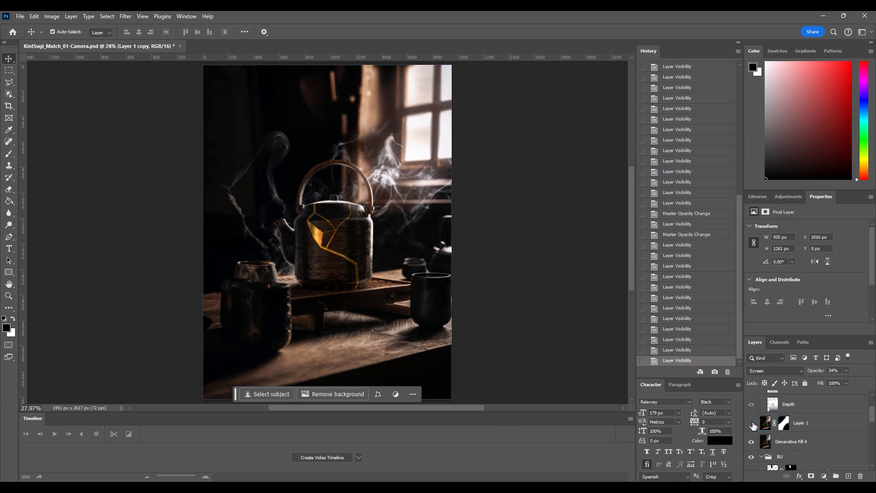
left_click(752, 424)
left_click(751, 424)
left_click(752, 425)
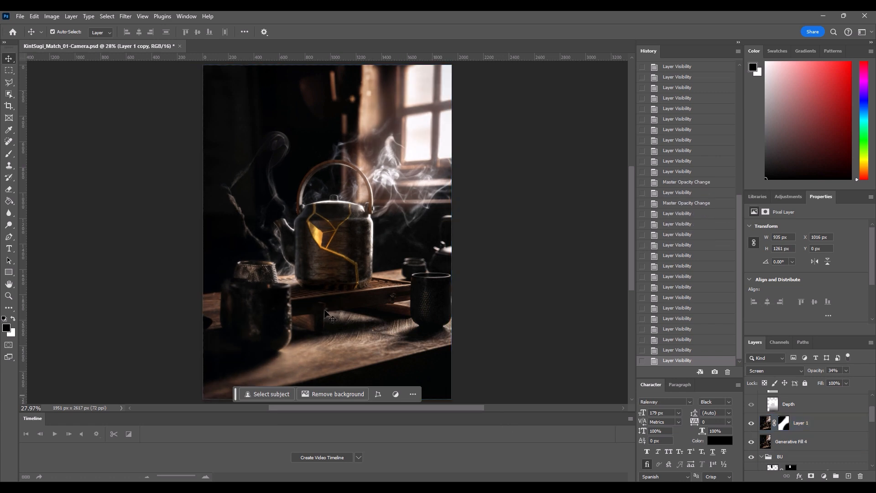
Step: Deselect all layers and review the whole teapot composite
key("ctrl+minus")
key("ctrl+minus")
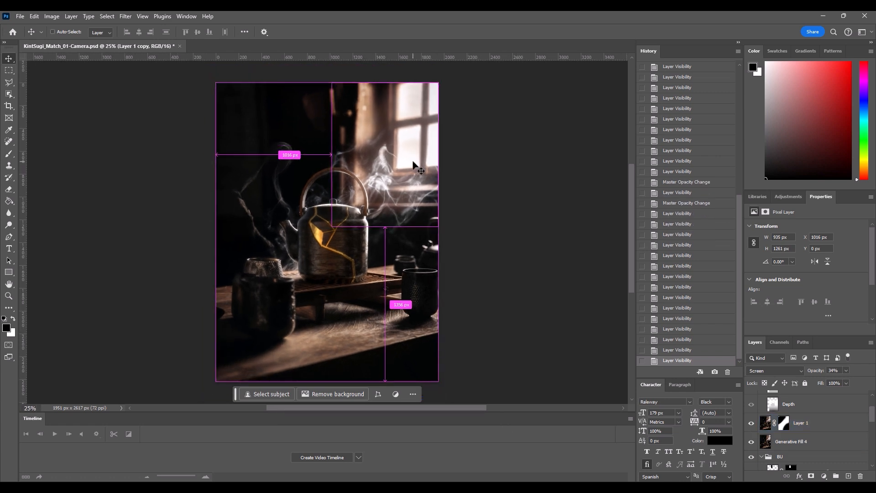
key("ctrl+plus")
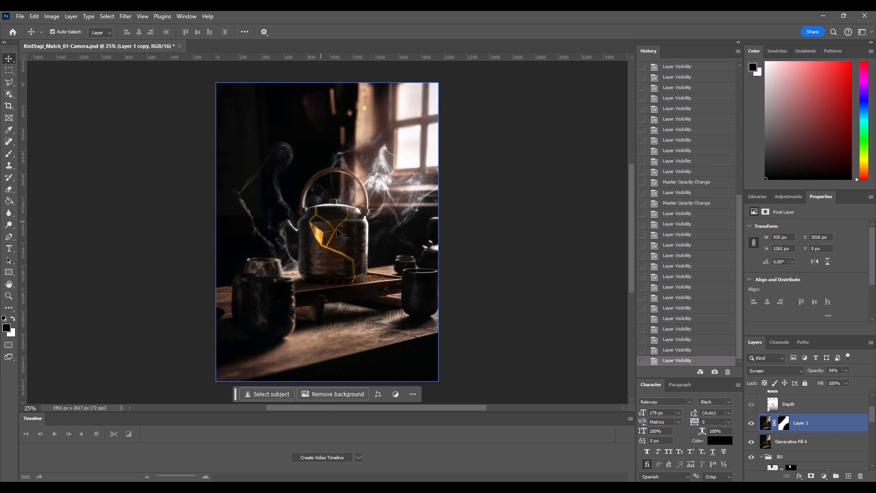
left_click(467, 257)
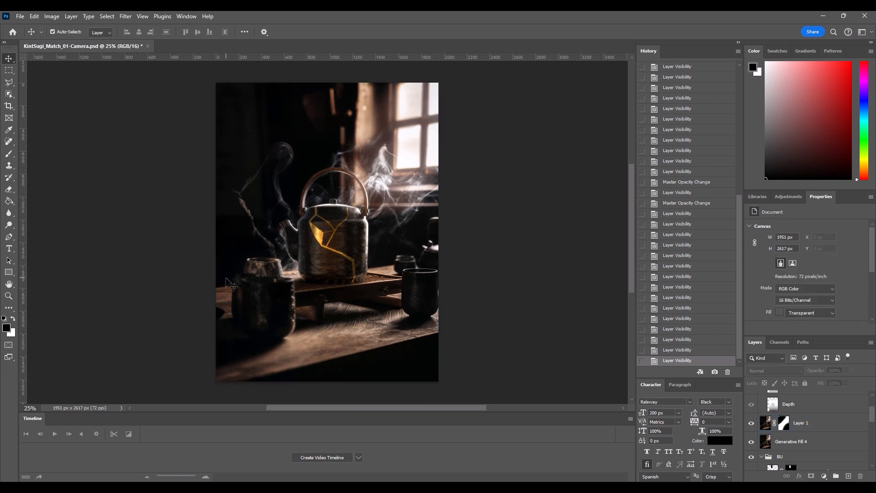